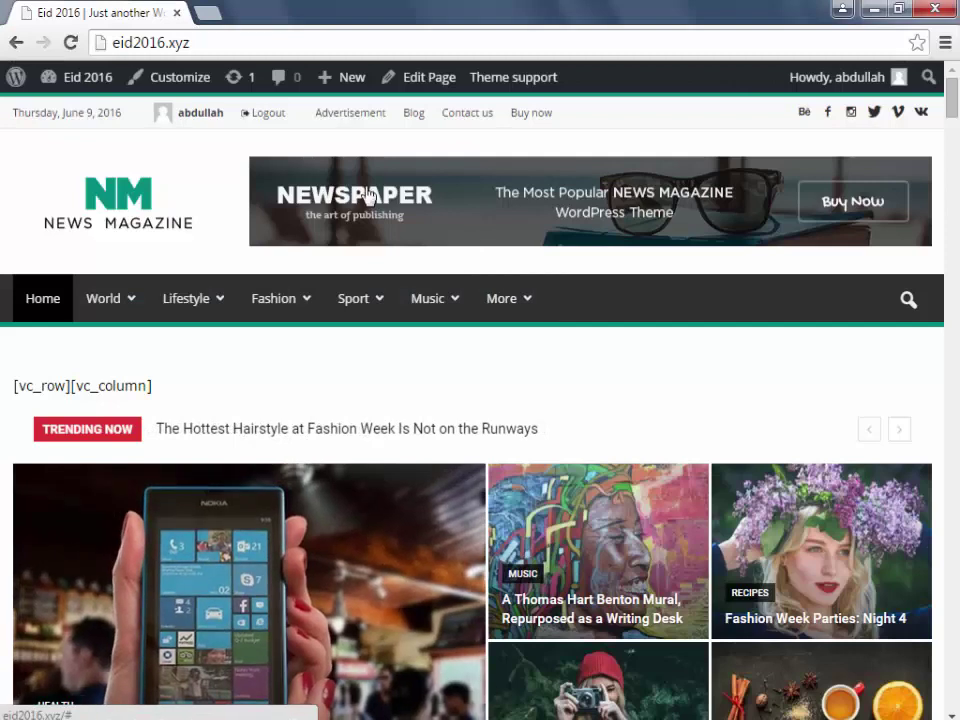
# Step: Go to the site's admin dashboard and display its General Settings
pyautogui.moveTo(72, 86)
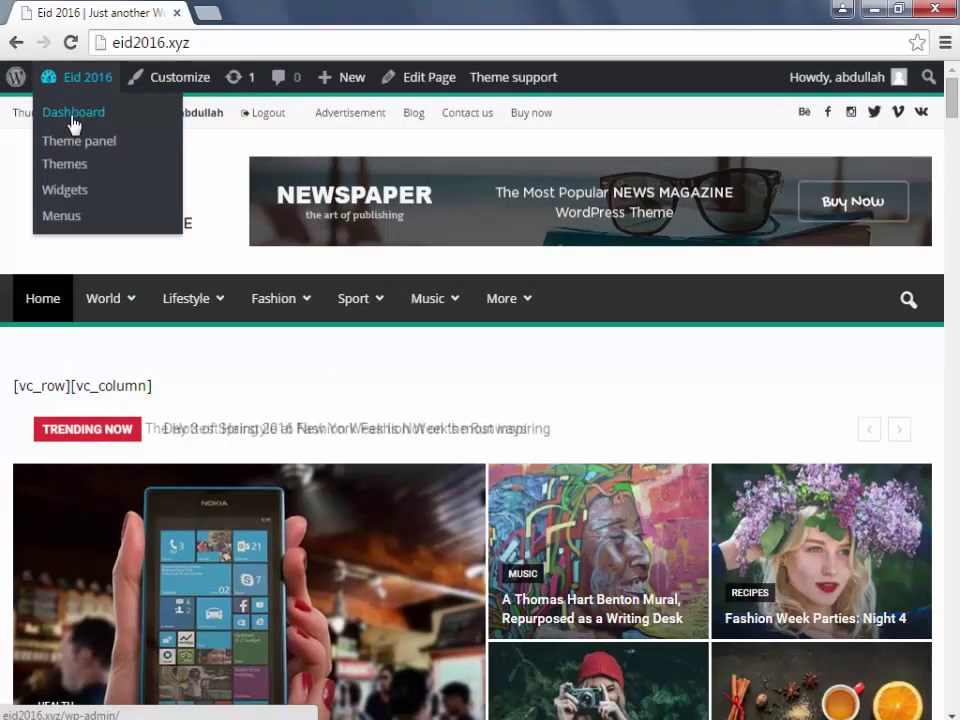
pyautogui.click(73, 122)
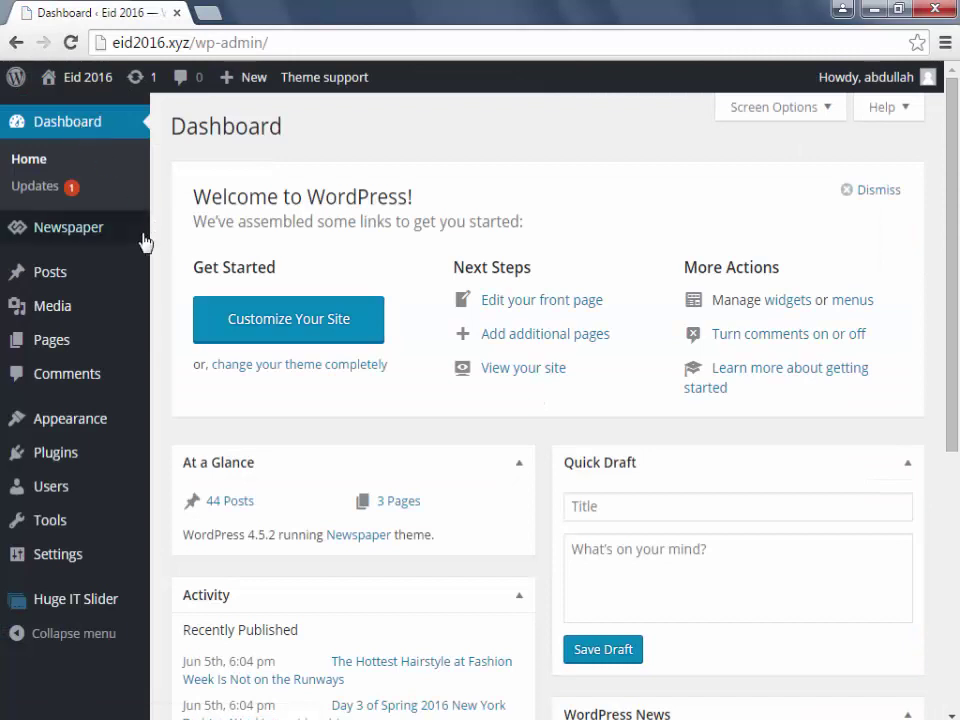
pyautogui.moveTo(54, 576)
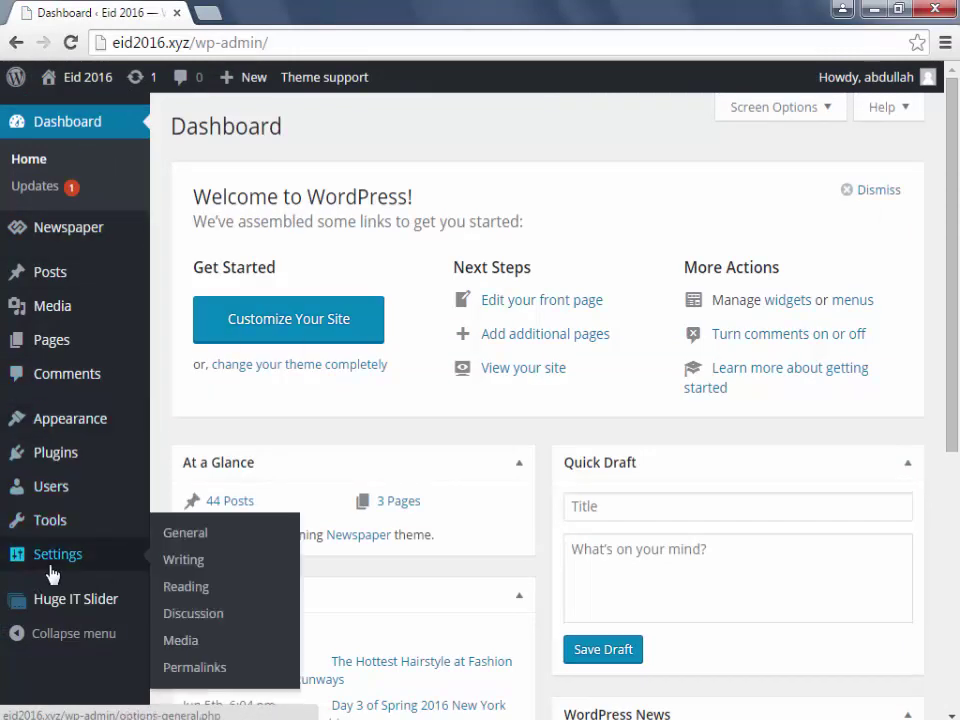
pyautogui.click(52, 570)
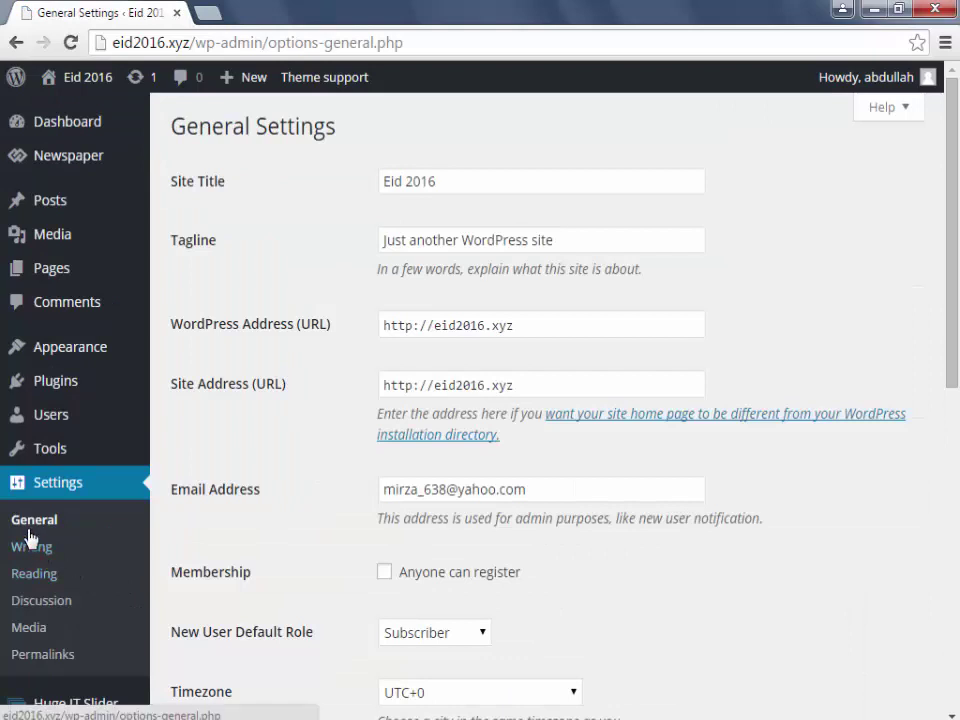
# Step: Replace the site's tagline with "A Place Of Happiness"
pyautogui.moveTo(450, 182); pyautogui.dragTo(385, 190)
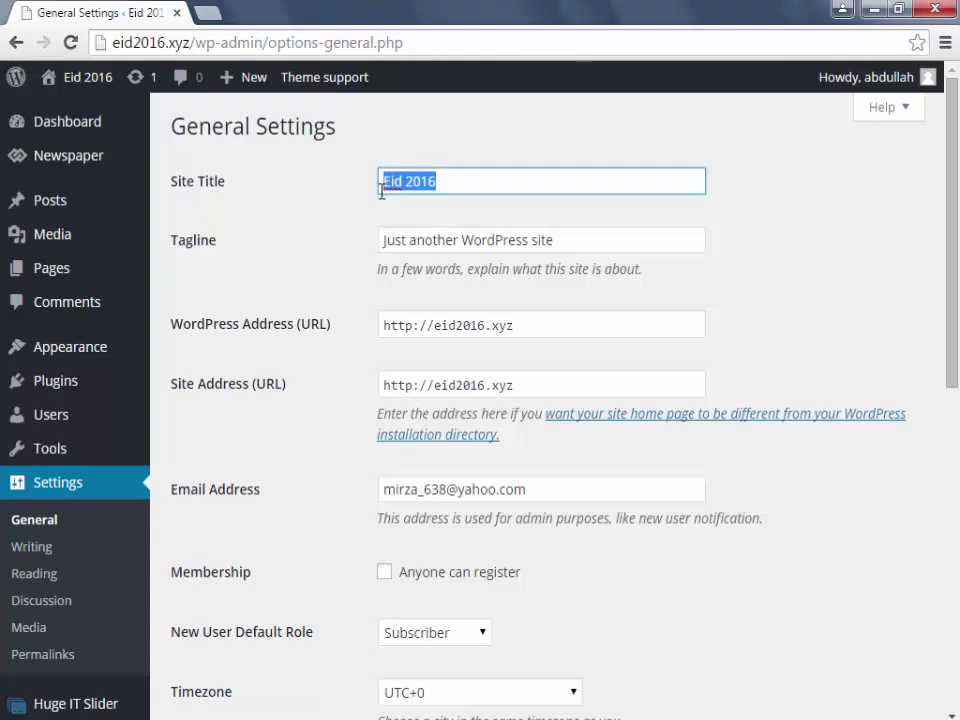
pyautogui.click(570, 238)
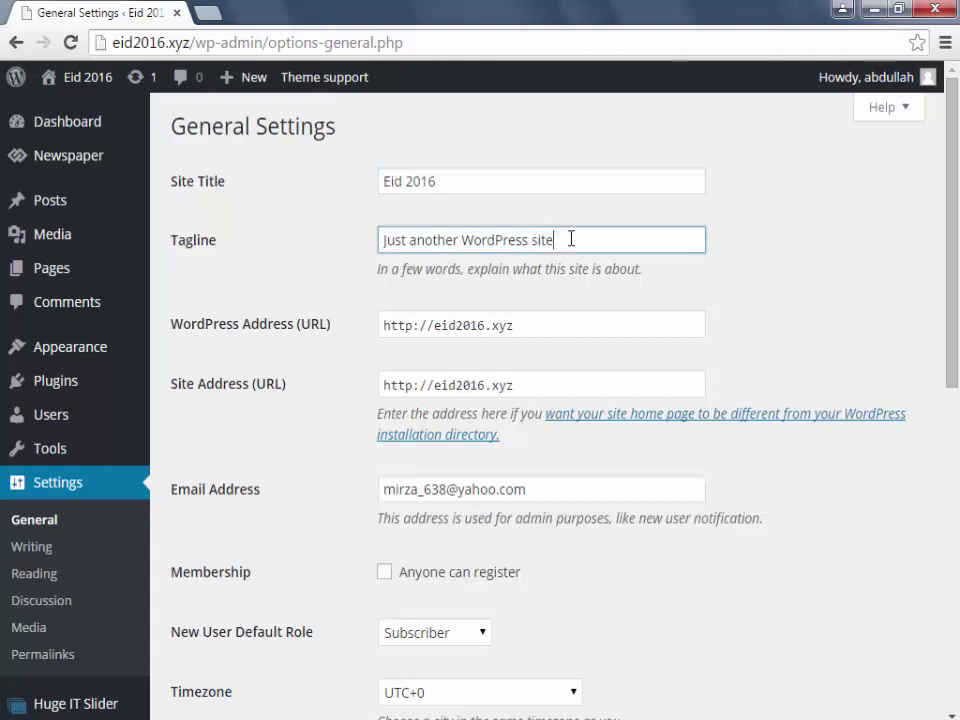
pyautogui.moveTo(565, 240); pyautogui.dragTo(333, 268)
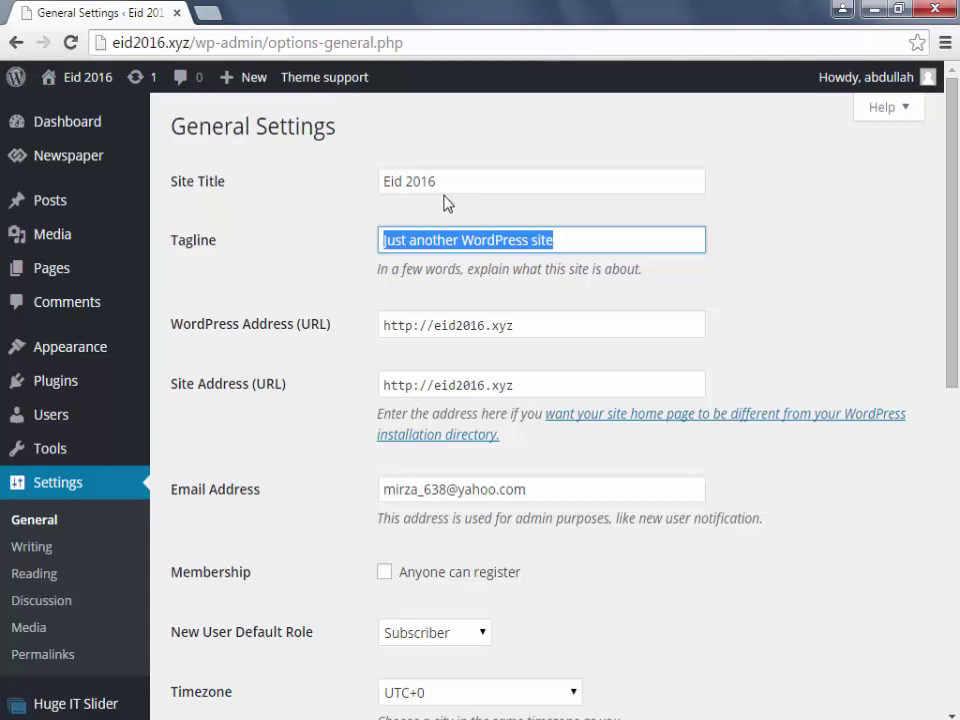
pyautogui.write('A ')
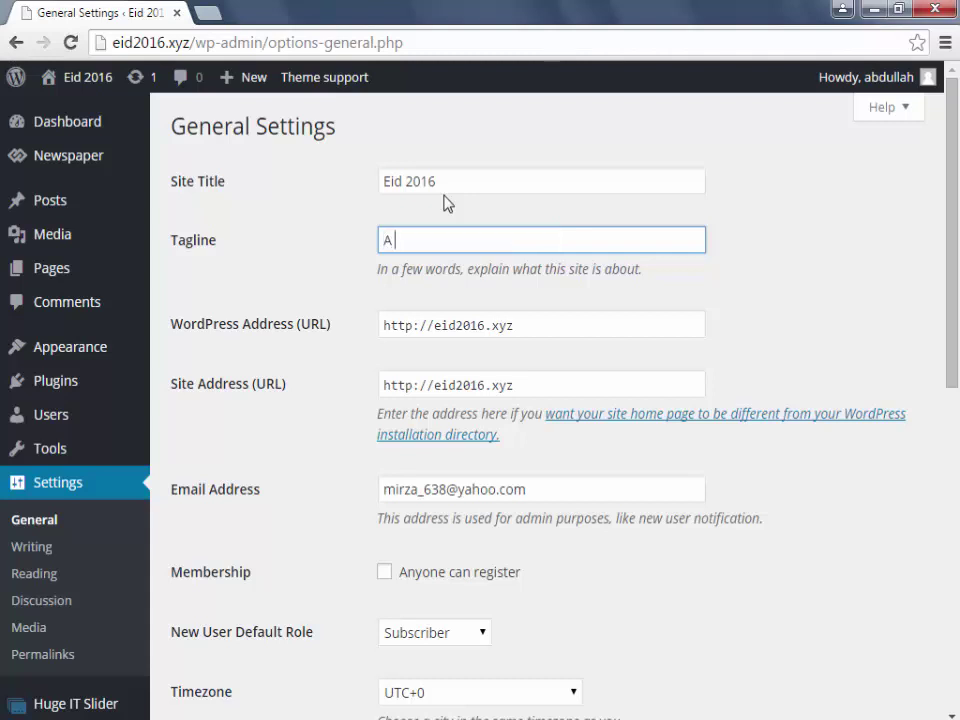
pyautogui.write('Place Of Happiness')
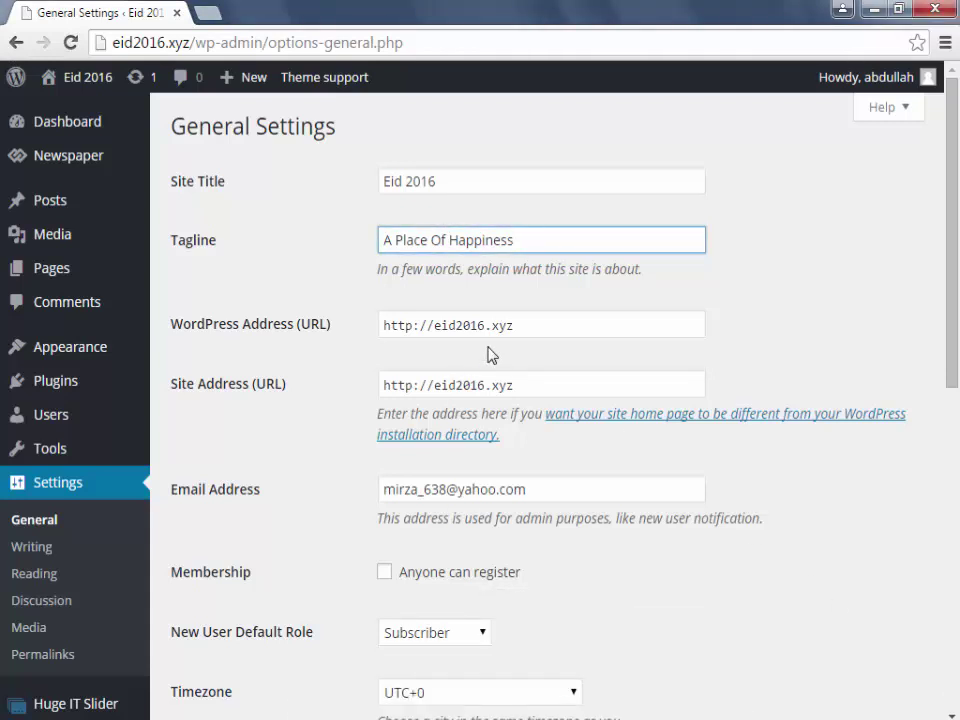
# Step: Review the WordPress address, site address, admin email and membership settings
pyautogui.moveTo(566, 328); pyautogui.dragTo(434, 328)
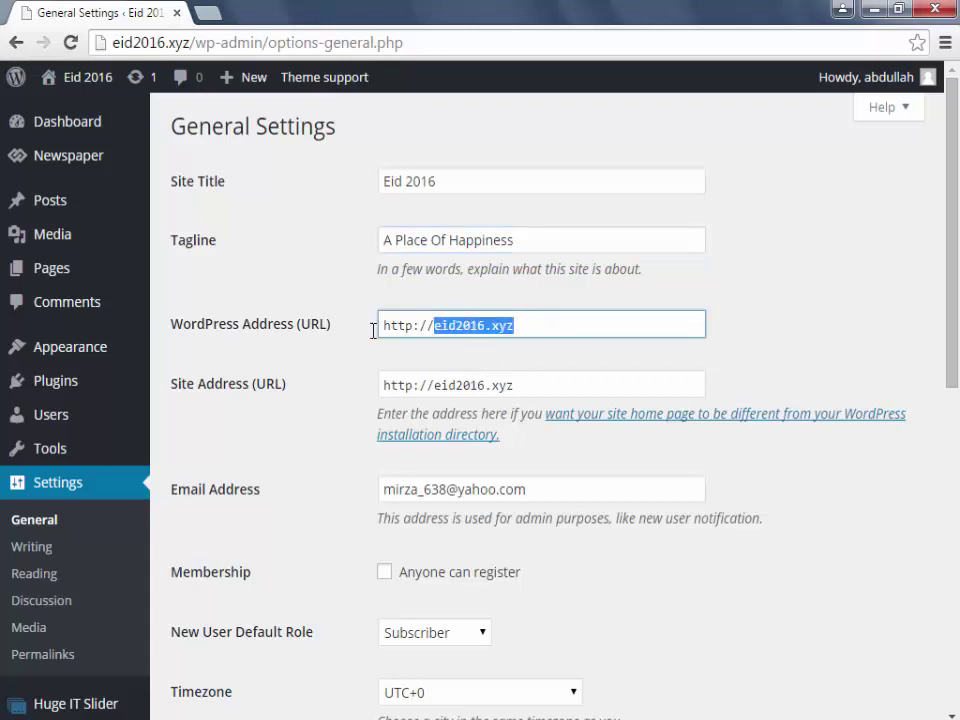
pyautogui.moveTo(373, 330); pyautogui.dragTo(375, 331)
pyautogui.moveTo(561, 388); pyautogui.dragTo(324, 396)
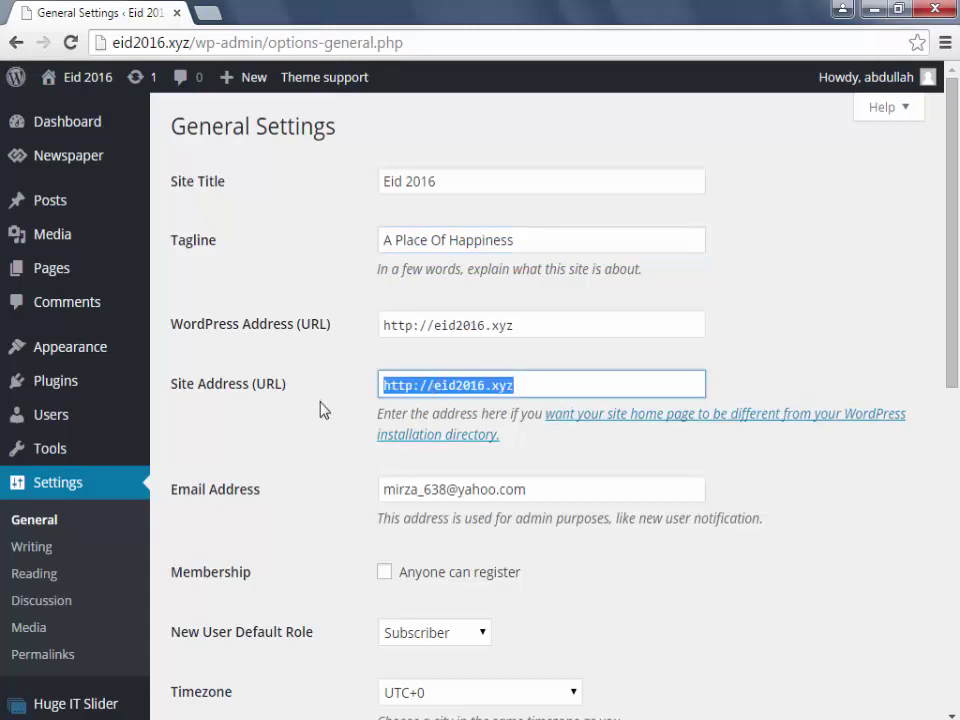
pyautogui.click(320, 410)
pyautogui.scroll(-1, 321, 409)
pyautogui.scroll(-1, 321, 409)
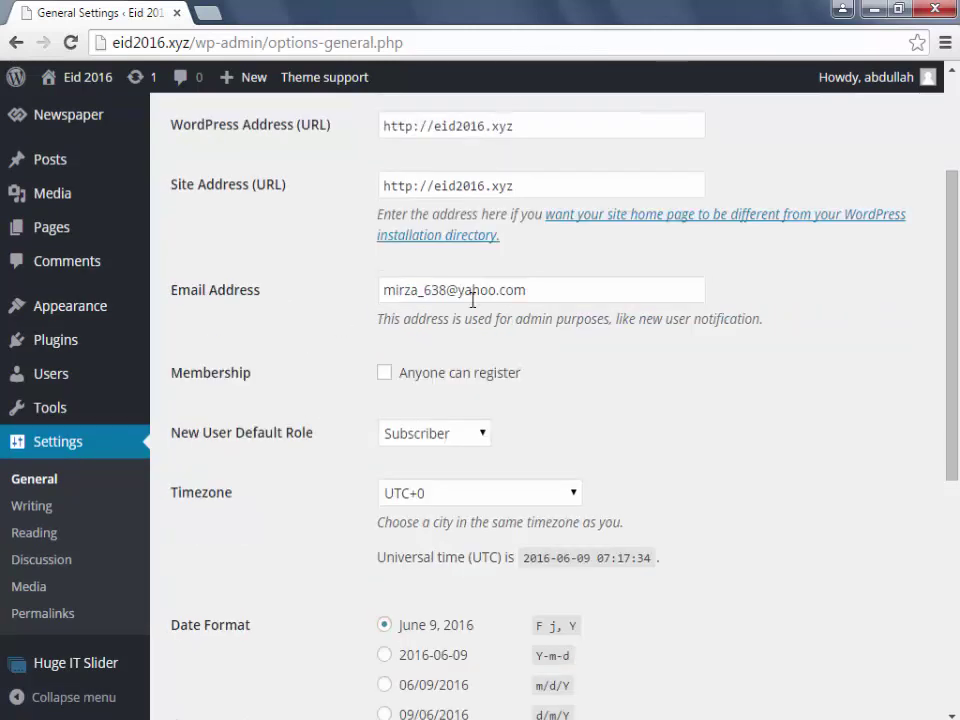
pyautogui.moveTo(598, 285); pyautogui.dragTo(249, 303)
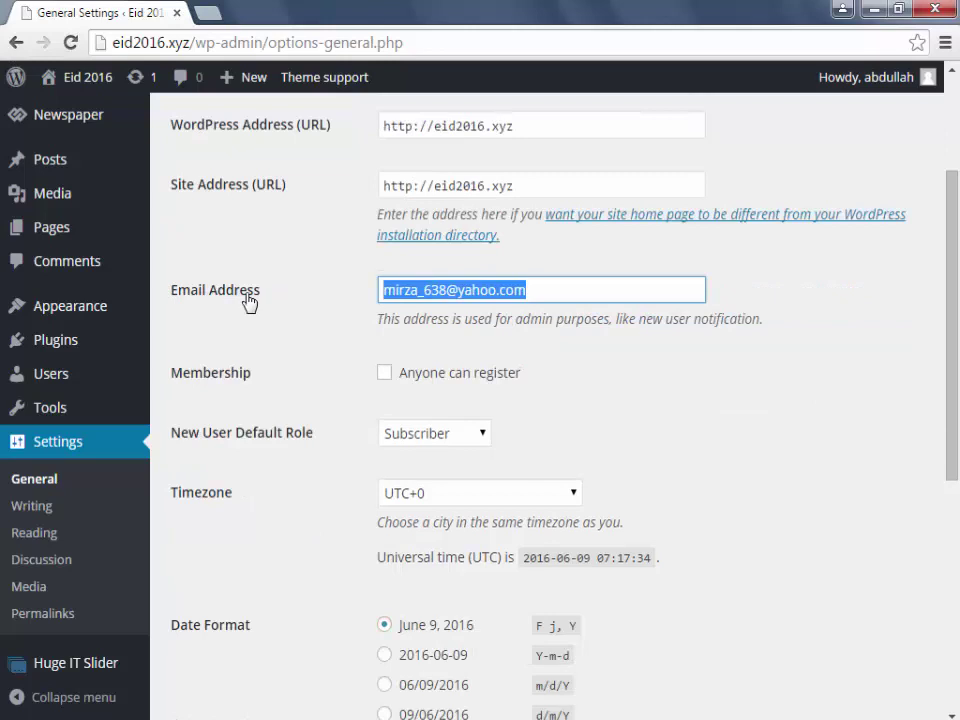
pyautogui.scroll(-1, 371, 399)
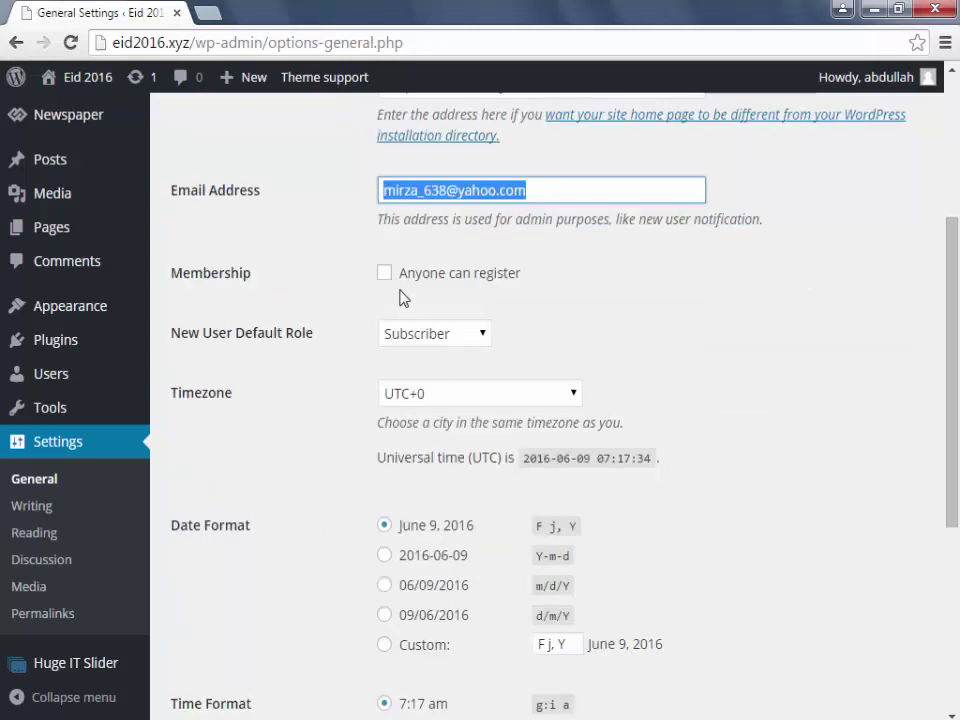
pyautogui.click(551, 287)
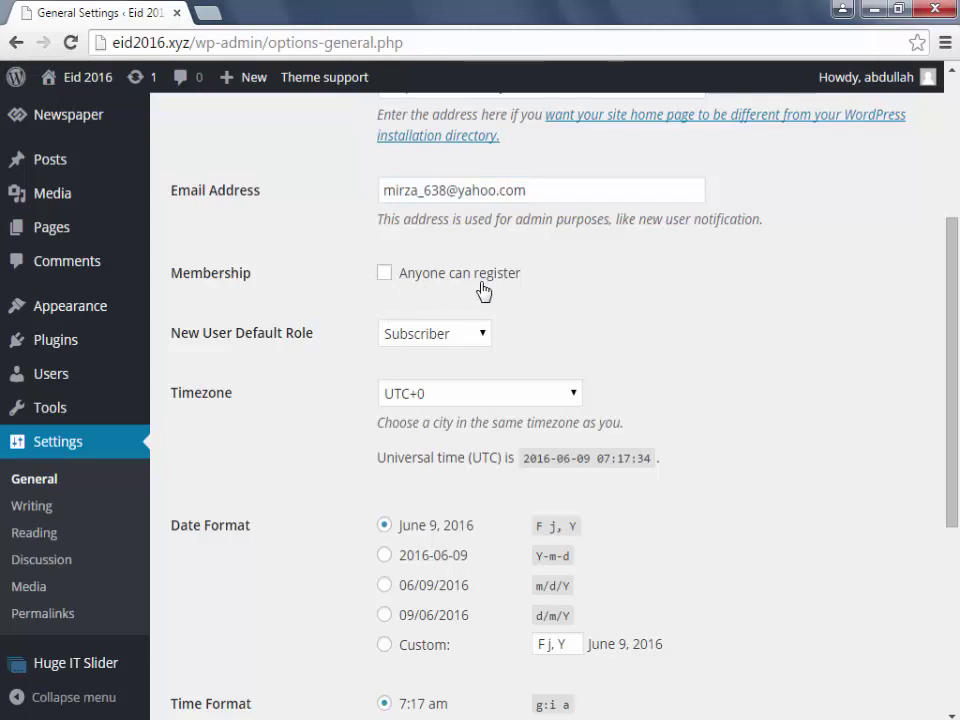
pyautogui.scroll(-1, 483, 291)
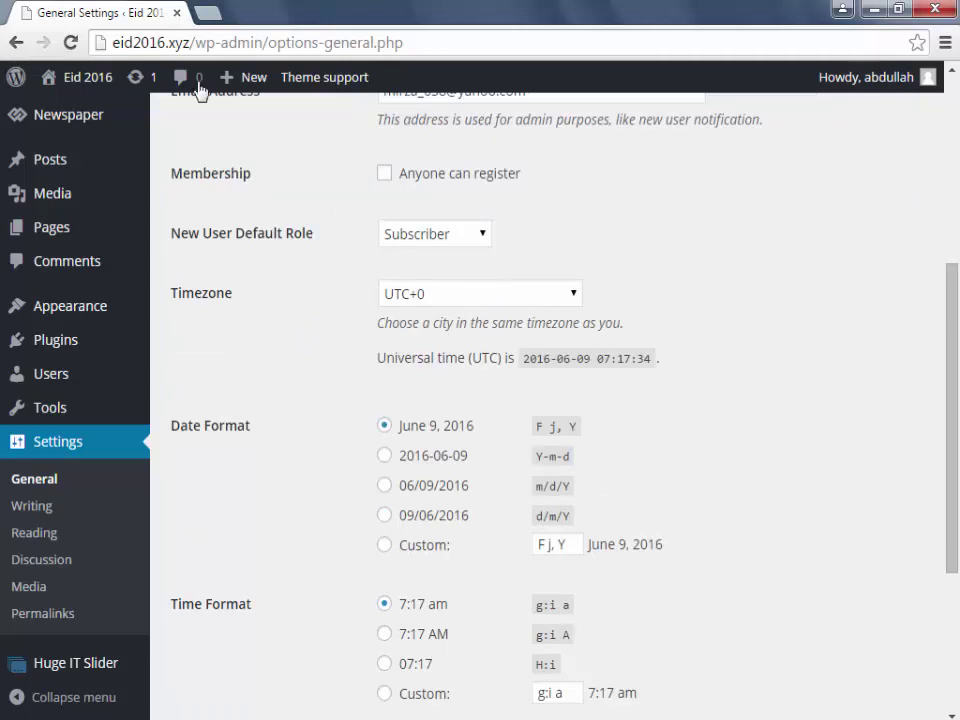
# Step: Load the live Eid 2016 site in a separate browser tab, discard the blank tab and return to General Settings
pyautogui.click(207, 15)
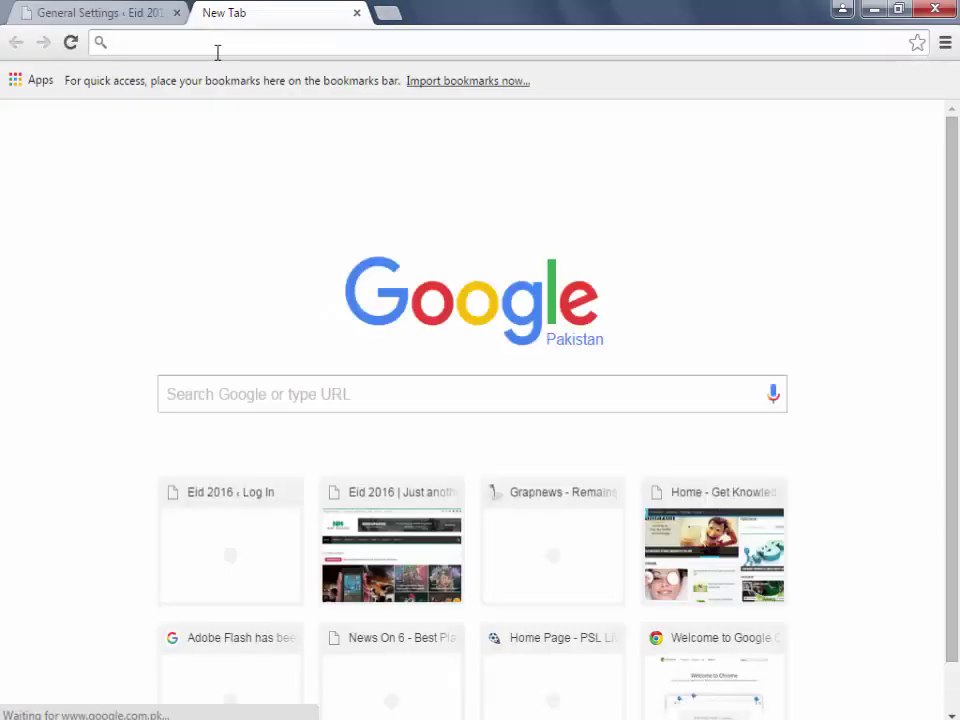
pyautogui.click(118, 24)
pyautogui.moveTo(88, 77)
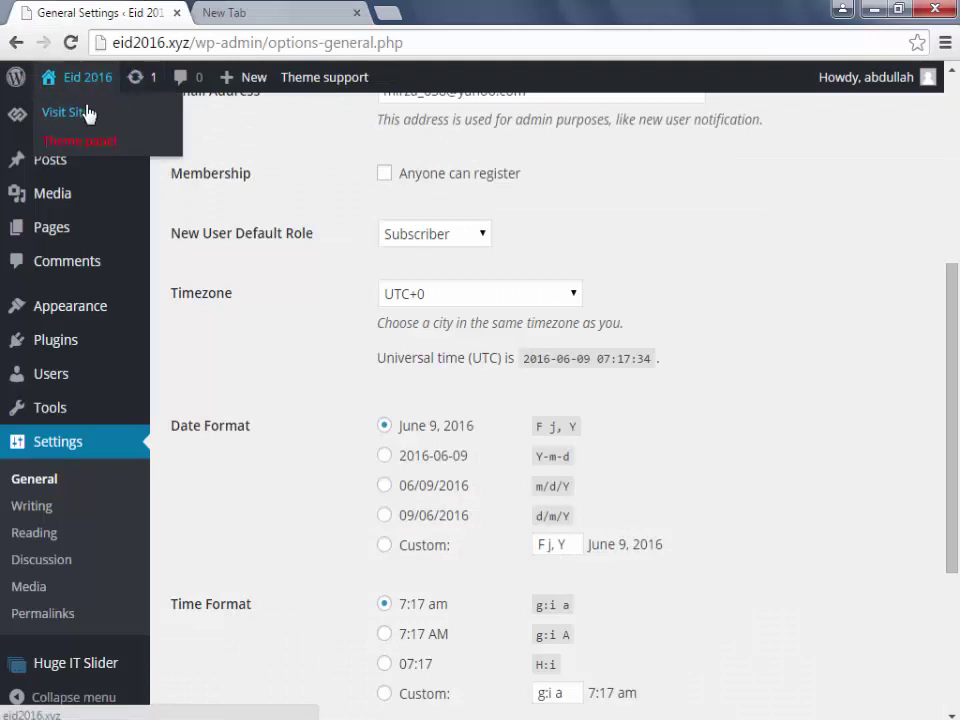
pyautogui.rightClick(86, 104)
pyautogui.click(129, 120)
pyautogui.click(476, 15)
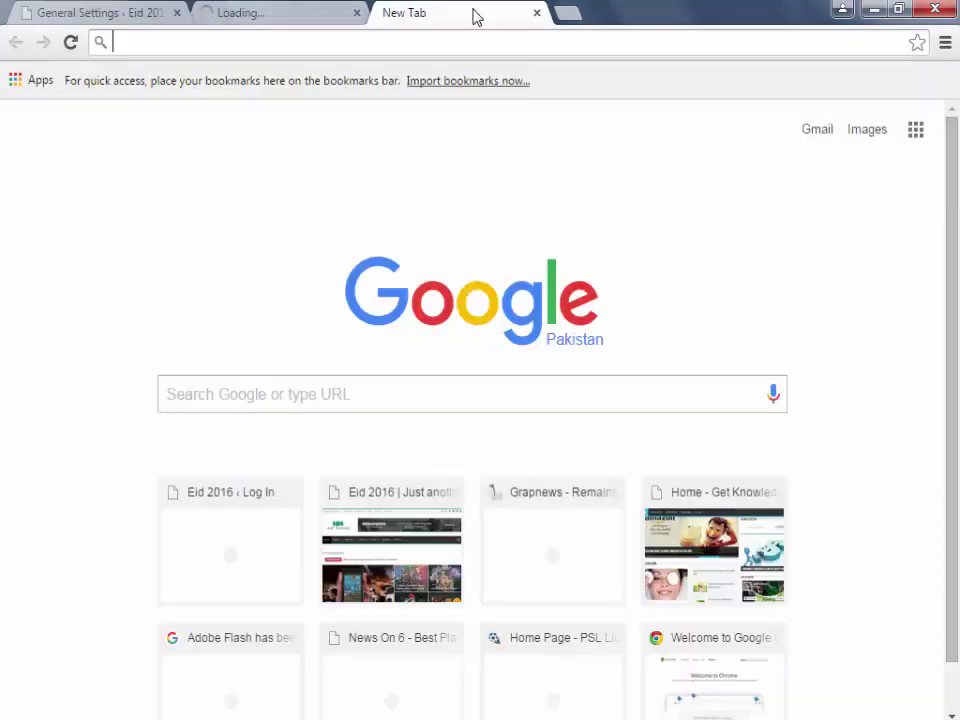
pyautogui.click(536, 15)
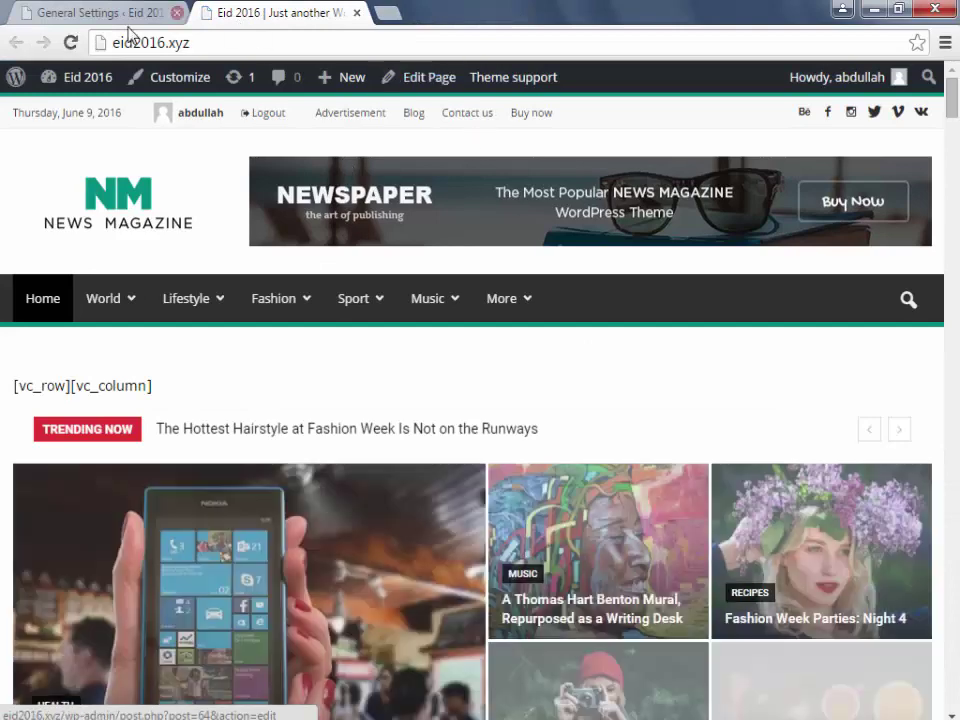
pyautogui.click(120, 18)
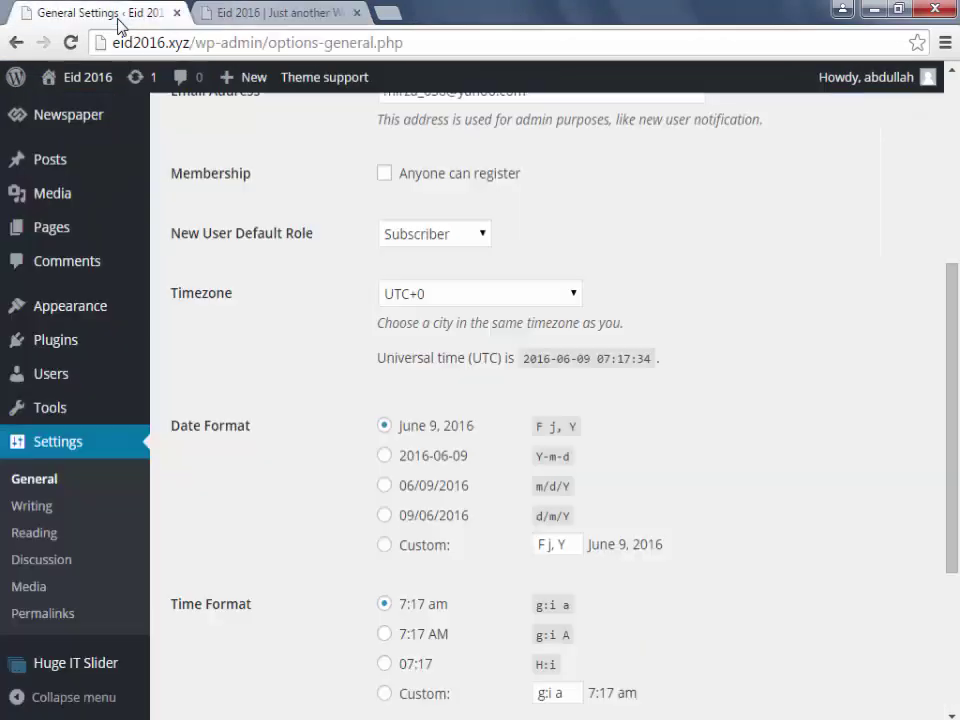
# Step: Allow anyone to register on the site, with Subscriber as the new user default role
pyautogui.click(385, 175)
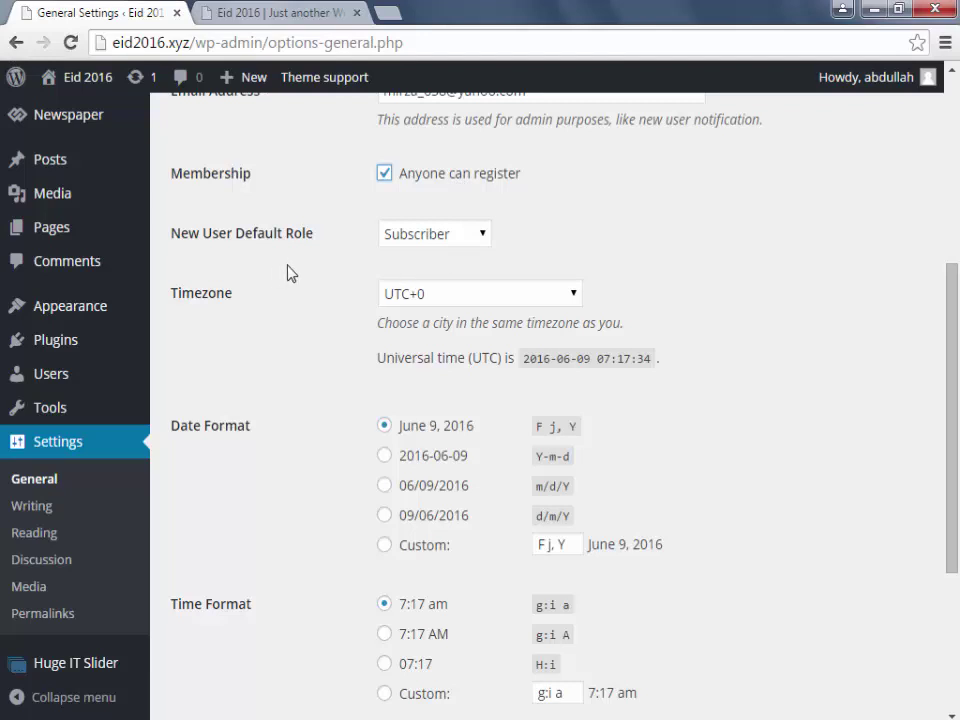
pyautogui.click(440, 240)
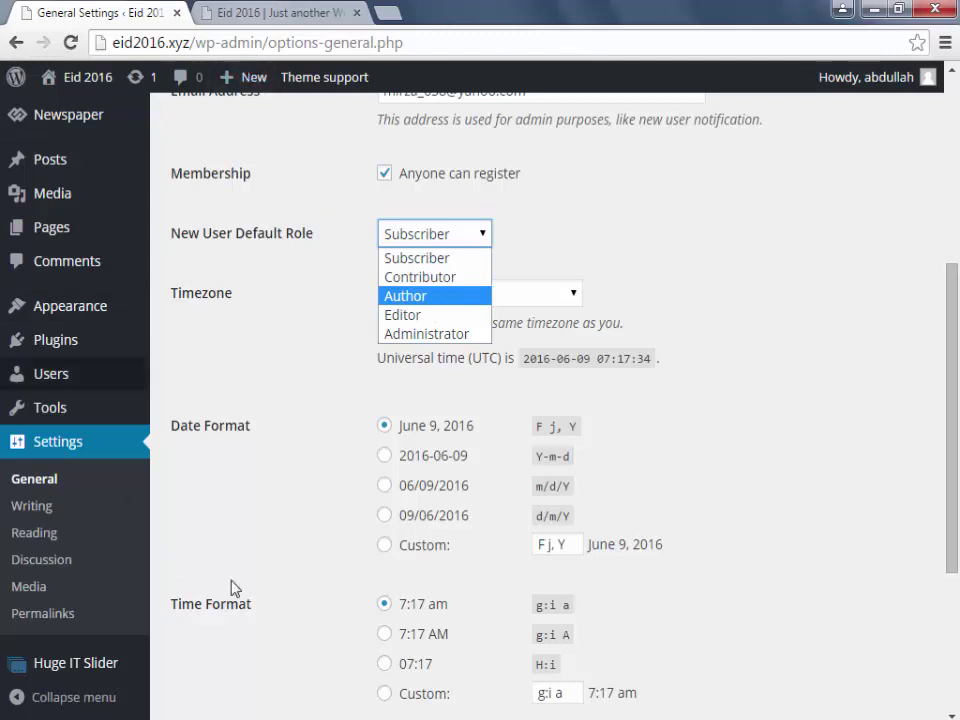
pyautogui.moveTo(55, 172)
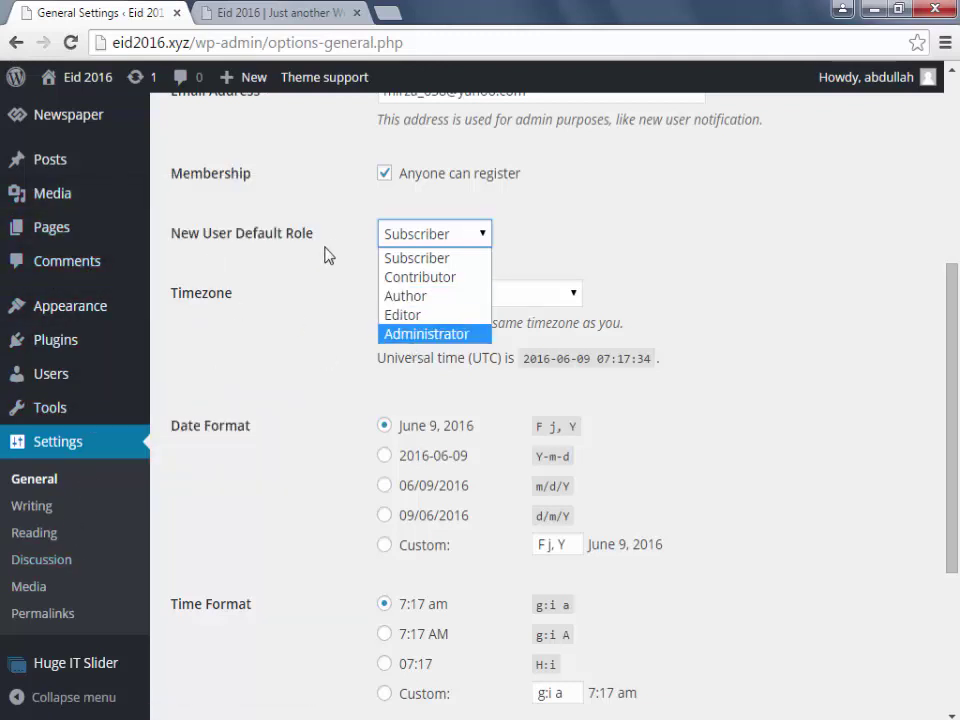
pyautogui.click(430, 262)
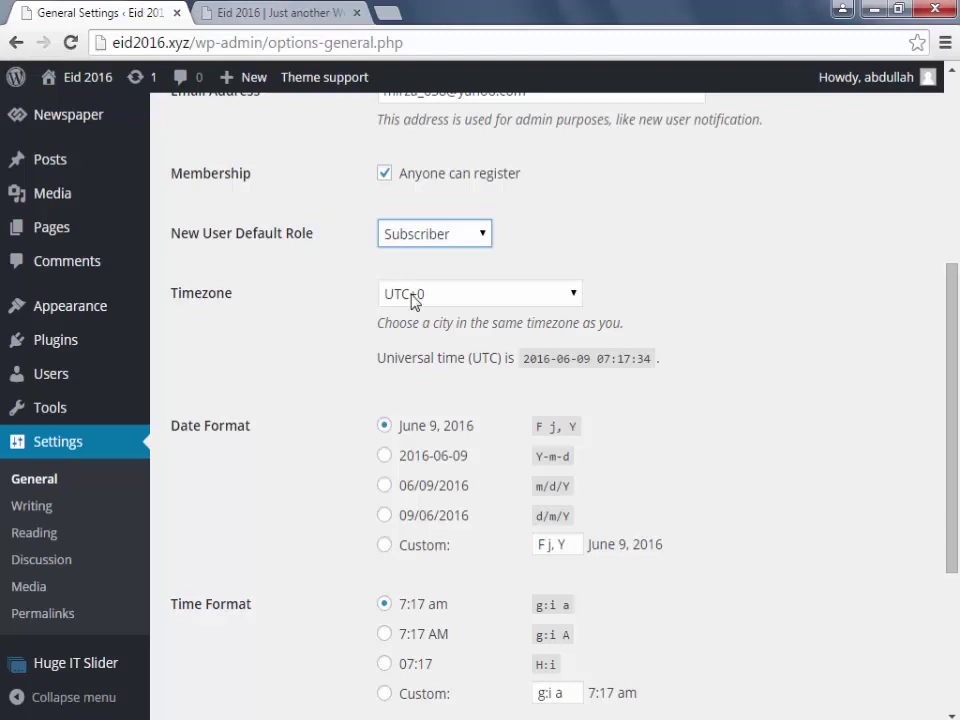
# Step: Look through the UTC offsets offered for the site's timezone, down to the end of the list
pyautogui.click(490, 300)
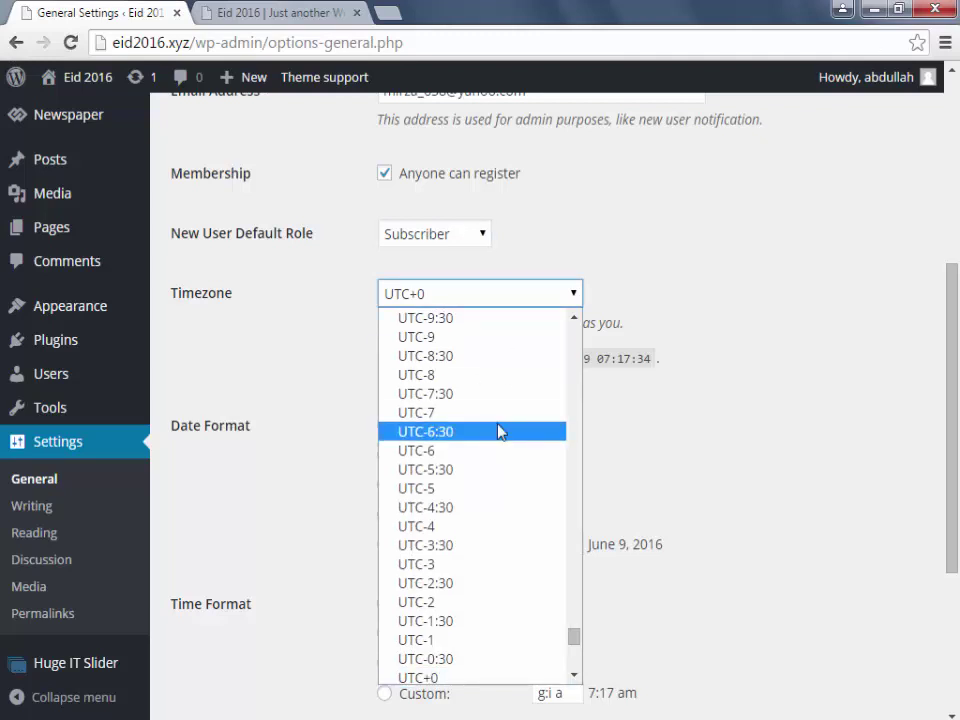
pyautogui.press('Down')
pyautogui.press('Down')
pyautogui.press('Down')
pyautogui.press('Down')
pyautogui.press('Down')
pyautogui.press('Down')
pyautogui.press('Down')
pyautogui.press('Down')
pyautogui.press('Down')
pyautogui.press('Down')
pyautogui.press('Down')
pyautogui.press('Down')
pyautogui.press('Down')
pyautogui.press('Down')
pyautogui.press('Down')
pyautogui.press('Down')
pyautogui.press('Down')
pyautogui.press('Down')
pyautogui.press('Down')
pyautogui.press('Down')
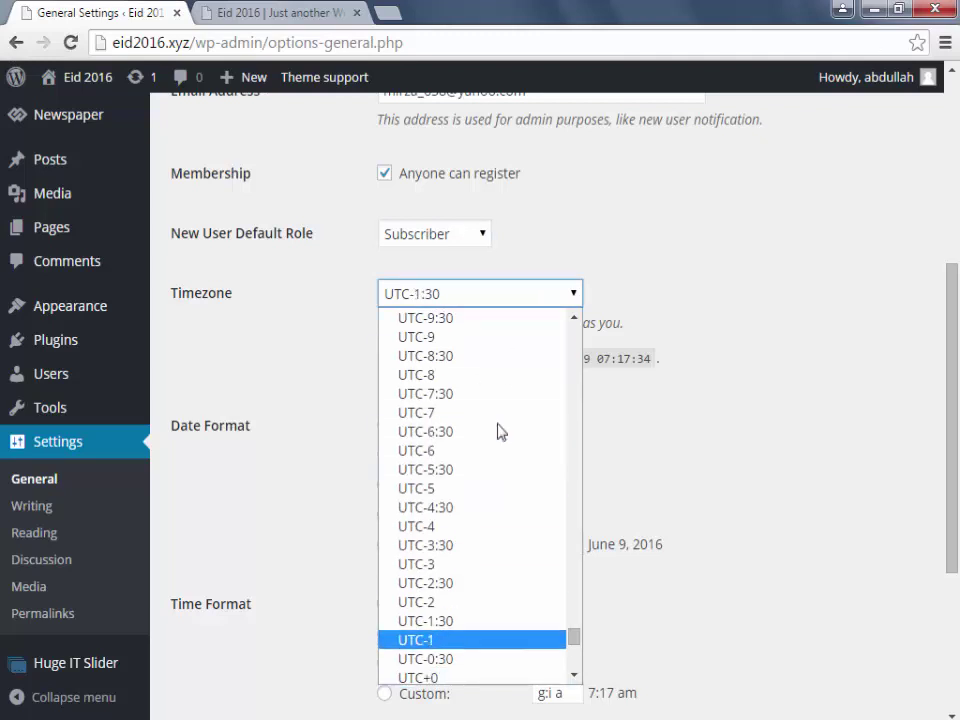
pyautogui.press('Down')
pyautogui.press('Down')
pyautogui.press('Down')
pyautogui.press('Down')
pyautogui.press('Down')
pyautogui.press('Down')
pyautogui.press('Down')
pyautogui.press('Down')
pyautogui.press('Down')
pyautogui.press('Down')
pyautogui.press('Down')
pyautogui.press('Down')
pyautogui.press('Down')
pyautogui.press('Down')
pyautogui.press('Down')
pyautogui.press('Down')
pyautogui.press('Down')
# Step: Go back to the start of the timezone list and search its city names for one in the site's own timezone
pyautogui.press('Up')
pyautogui.press('Up')
pyautogui.press('Up')
pyautogui.press('Up')
pyautogui.press('Up')
pyautogui.press('Up')
pyautogui.press('Up')
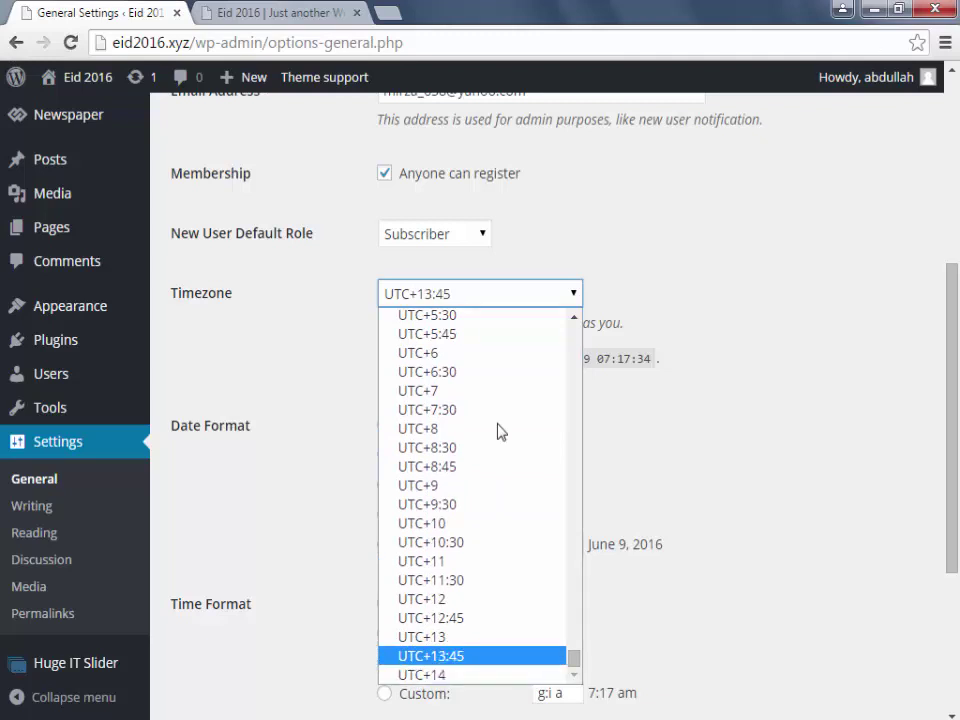
pyautogui.press('Up')
pyautogui.press('Up')
pyautogui.press('Up')
pyautogui.press('Up')
pyautogui.press('Up')
pyautogui.press('Up')
pyautogui.press('Up')
pyautogui.press('Up')
pyautogui.press('Up')
pyautogui.press('Up')
pyautogui.press('Up')
pyautogui.press('Up')
pyautogui.press('Up')
pyautogui.press('Up')
pyautogui.press('Up')
pyautogui.press('Up')
pyautogui.press('Up')
pyautogui.press('Up')
pyautogui.press('Up')
pyautogui.press('Up')
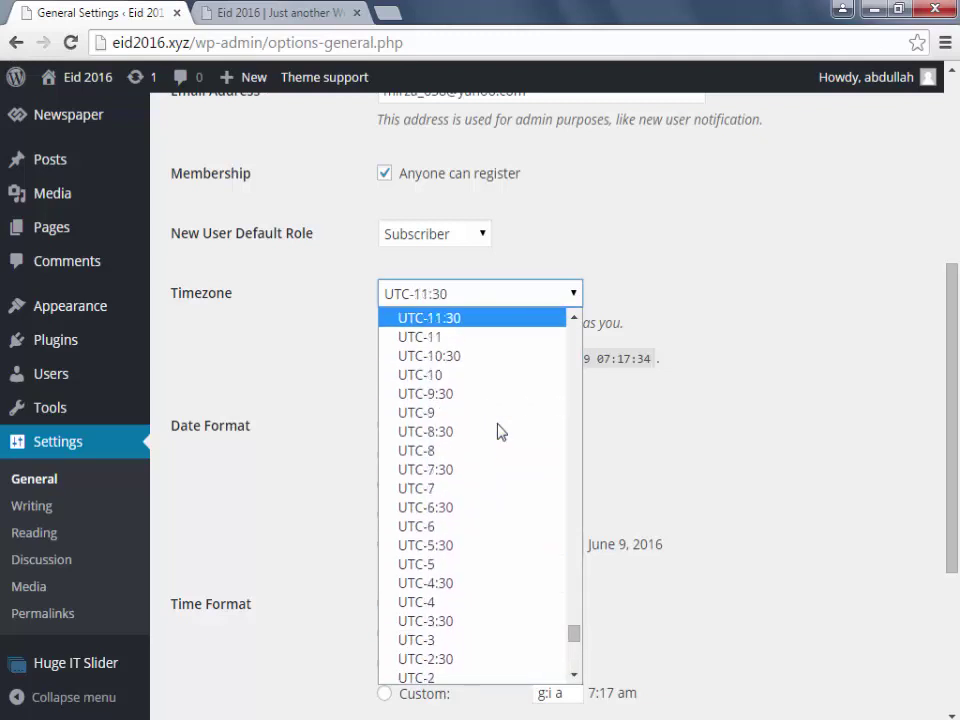
pyautogui.press('Up')
pyautogui.press('Up')
pyautogui.press('Up')
pyautogui.press('Up')
pyautogui.press('Up')
pyautogui.press('Up')
pyautogui.press('Up')
pyautogui.press('Up')
pyautogui.press('Up')
pyautogui.press('Up')
pyautogui.press('Up')
pyautogui.press('Up')
pyautogui.press('Up')
pyautogui.press('Up')
pyautogui.press('Up')
pyautogui.press('Up')
pyautogui.press('Up')
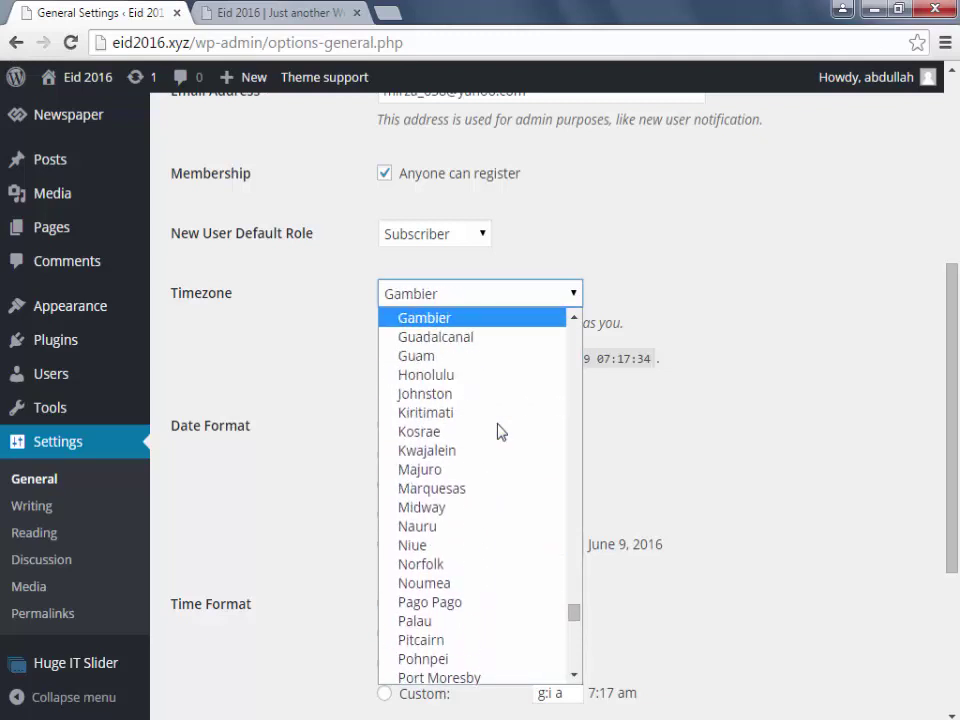
pyautogui.press('Up')
pyautogui.press('Up')
pyautogui.press('Up')
pyautogui.press('Up')
pyautogui.press('Up')
pyautogui.press('Up')
pyautogui.press('Up')
pyautogui.press('Up')
pyautogui.press('Up')
pyautogui.press('Up')
pyautogui.press('Up')
pyautogui.press('Up')
pyautogui.press('Up')
pyautogui.press('Up')
pyautogui.press('Up')
pyautogui.press('Up')
pyautogui.press('Up')
pyautogui.press('Up')
pyautogui.press('Up')
pyautogui.press('Up')
pyautogui.press('Home')
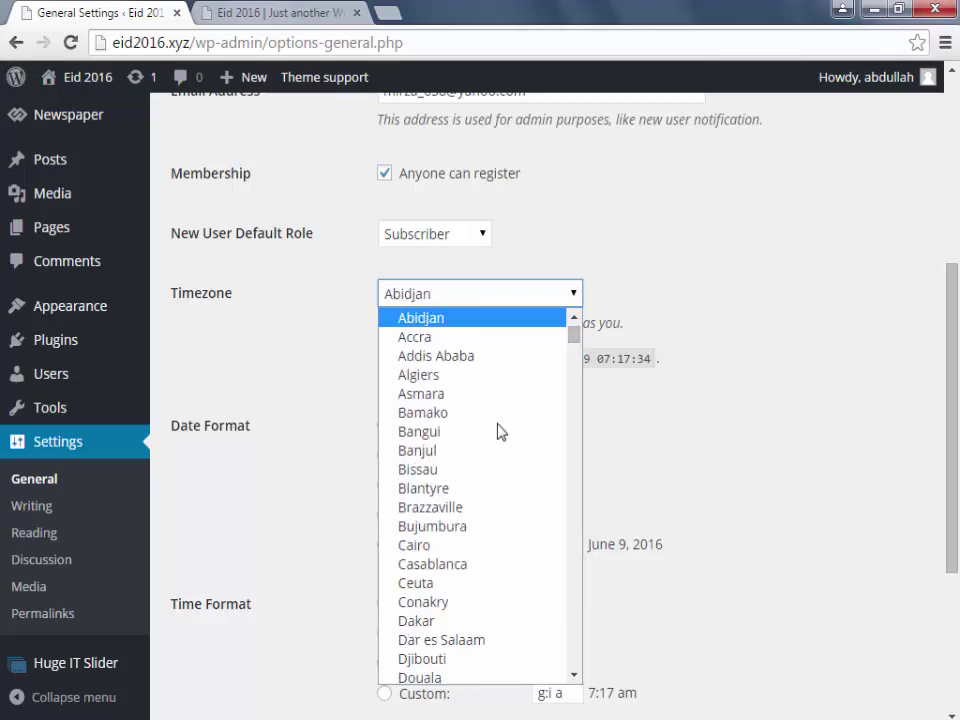
pyautogui.press('Down')
pyautogui.press('Down')
pyautogui.press('Down')
pyautogui.press('Down')
pyautogui.press('Down')
pyautogui.press('Down')
pyautogui.press('Down')
pyautogui.press('Down')
pyautogui.press('Down')
pyautogui.press('Down')
pyautogui.press('Down')
pyautogui.press('Down')
pyautogui.press('Down')
pyautogui.press('Down')
pyautogui.press('Down')
pyautogui.press('Down')
pyautogui.press('Down')
pyautogui.press('Down')
pyautogui.press('Down')
pyautogui.press('Down')
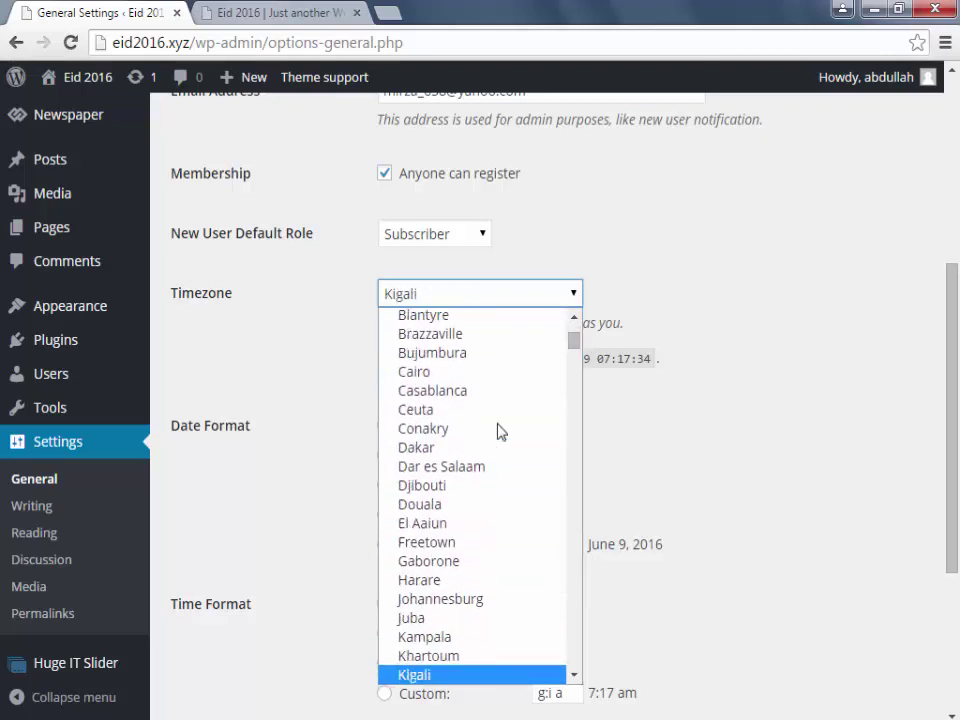
pyautogui.press('Down')
pyautogui.press('Down')
pyautogui.press('Down')
pyautogui.press('Down')
pyautogui.press('Down')
pyautogui.press('Down')
pyautogui.press('Down')
pyautogui.press('Down')
pyautogui.press('Down')
pyautogui.press('Down')
pyautogui.press('Down')
pyautogui.press('Down')
pyautogui.press('Down')
pyautogui.press('Down')
pyautogui.press('Down')
pyautogui.press('Down')
pyautogui.press('Down')
pyautogui.press('Down')
pyautogui.press('Down')
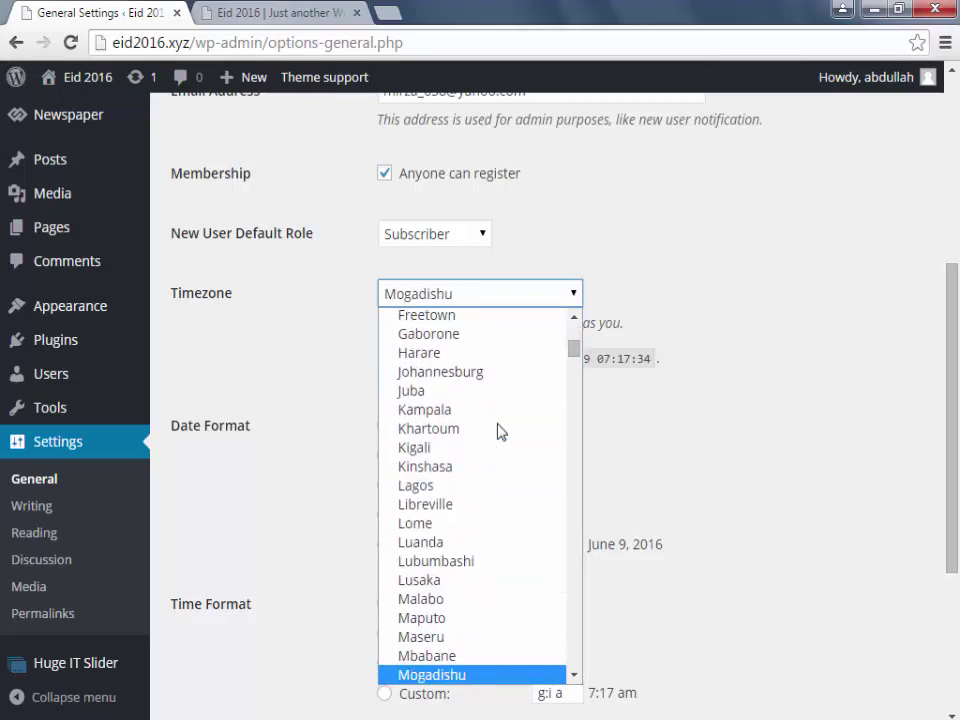
# Step: Look through the timezone cities from the African entries onward, past America and Antarctica, to the European ones around Paris
pyautogui.press('Down')
pyautogui.press('Down')
pyautogui.press('Down')
pyautogui.press('Down')
pyautogui.press('Down')
pyautogui.press('Down')
pyautogui.press('Down')
pyautogui.press('Down')
pyautogui.press('Down')
pyautogui.press('Down')
pyautogui.press('Down')
pyautogui.press('Down')
pyautogui.press('Down')
pyautogui.press('Down')
pyautogui.press('Down')
pyautogui.press('Down')
pyautogui.press('Down')
pyautogui.press('Down')
pyautogui.press('Down')
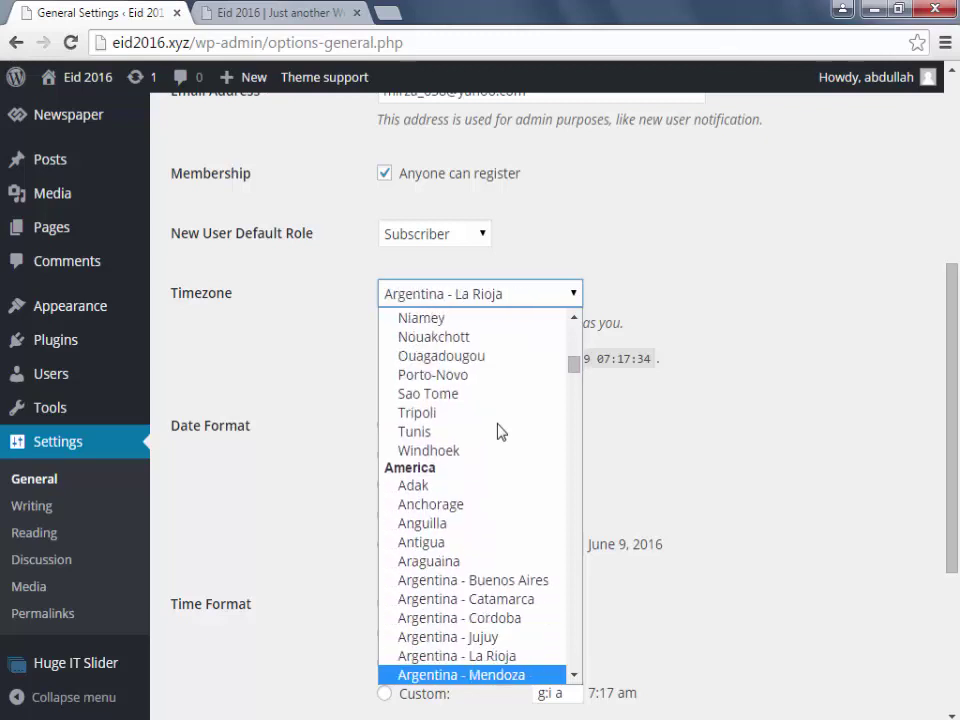
pyautogui.press('Down')
pyautogui.press('Down')
pyautogui.press('Down')
pyautogui.press('Down')
pyautogui.press('Down')
pyautogui.press('Down')
pyautogui.press('Down')
pyautogui.press('Down')
pyautogui.press('Down')
pyautogui.press('Down')
pyautogui.press('Down')
pyautogui.press('Down')
pyautogui.press('Down')
pyautogui.press('Down')
pyautogui.press('Down')
pyautogui.press('Down')
pyautogui.press('Down')
pyautogui.press('Down')
pyautogui.press('Down')
pyautogui.press('Down')
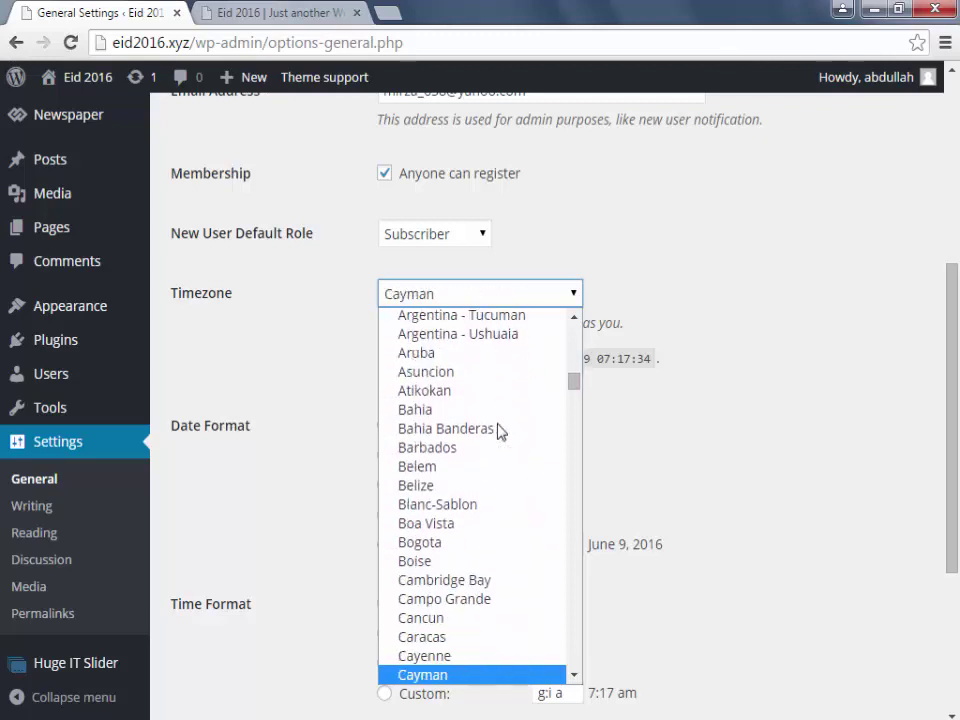
pyautogui.press('Down')
pyautogui.press('Down')
pyautogui.press('Down')
pyautogui.press('Down')
pyautogui.press('Down')
pyautogui.press('Down')
pyautogui.press('Down')
pyautogui.press('Down')
pyautogui.press('Down')
pyautogui.press('Down')
pyautogui.press('Down')
pyautogui.press('Down')
pyautogui.press('Down')
pyautogui.press('Down')
pyautogui.press('Down')
pyautogui.press('Down')
pyautogui.press('Down')
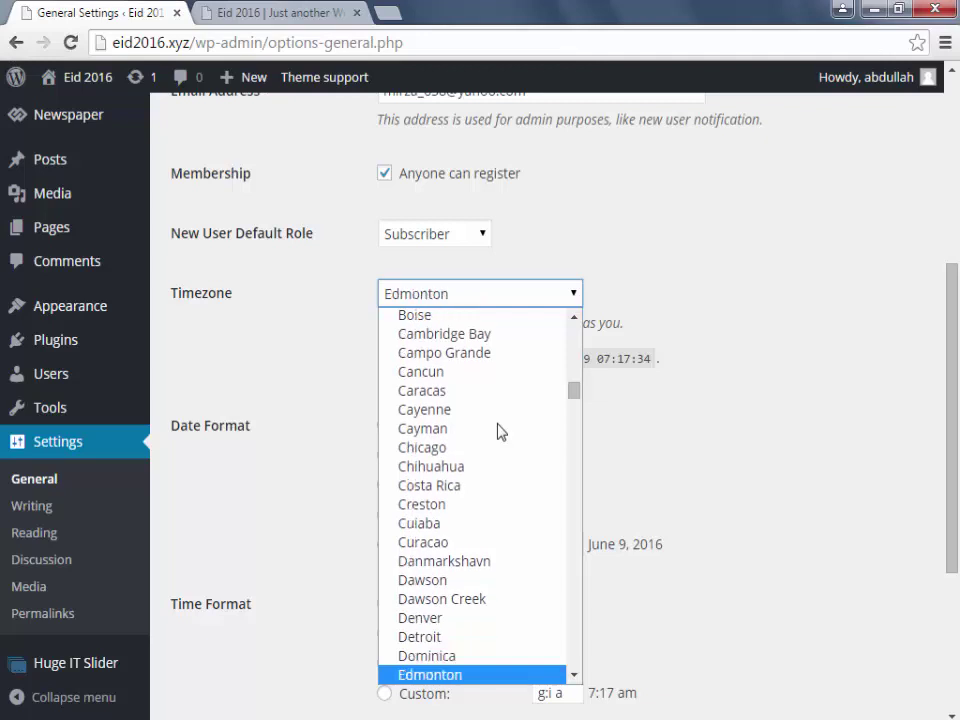
pyautogui.press('Down')
pyautogui.press('Down')
pyautogui.press('Down')
pyautogui.press('Down')
pyautogui.press('Down')
pyautogui.press('Down')
pyautogui.press('Down')
pyautogui.press('Down')
pyautogui.press('Down')
pyautogui.press('Down')
pyautogui.press('Down')
pyautogui.press('Down')
pyautogui.press('Down')
pyautogui.press('Down')
pyautogui.press('Down')
pyautogui.press('Down')
pyautogui.press('Down')
pyautogui.press('Down')
pyautogui.press('Down')
pyautogui.press('Down')
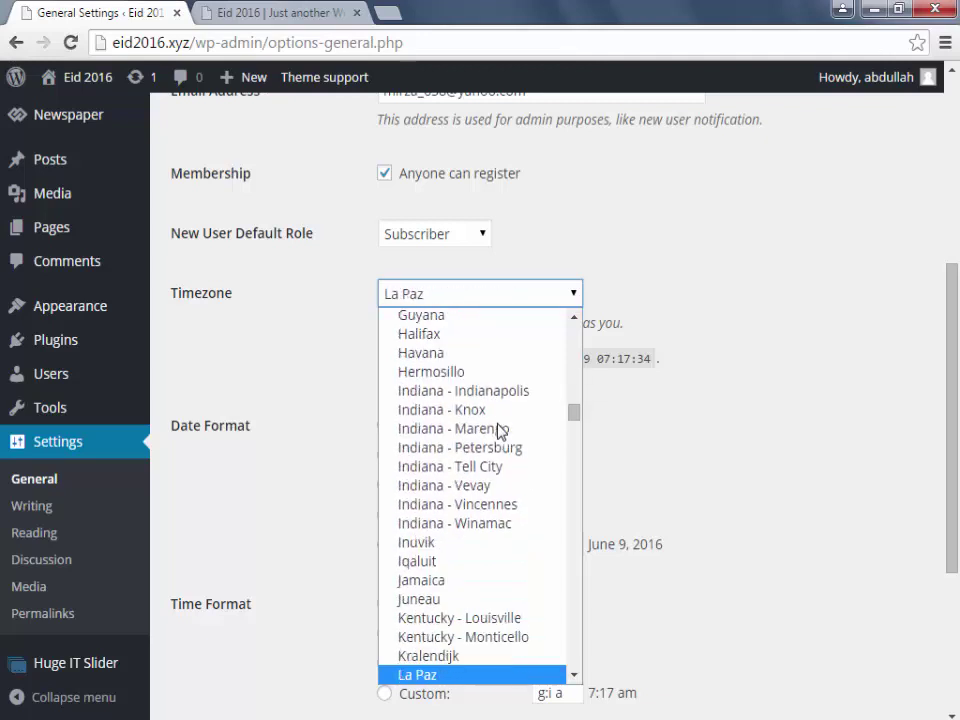
pyautogui.press('Down')
pyautogui.press('Down')
pyautogui.press('Down')
pyautogui.press('Down')
pyautogui.press('Down')
pyautogui.press('Down')
pyautogui.press('Down')
pyautogui.press('Down')
pyautogui.press('Down')
pyautogui.press('Down')
pyautogui.press('Down')
pyautogui.press('Down')
pyautogui.press('Down')
pyautogui.press('Down')
pyautogui.press('Down')
pyautogui.press('Down')
pyautogui.press('Down')
pyautogui.press('Down')
pyautogui.press('Down')
pyautogui.press('Down')
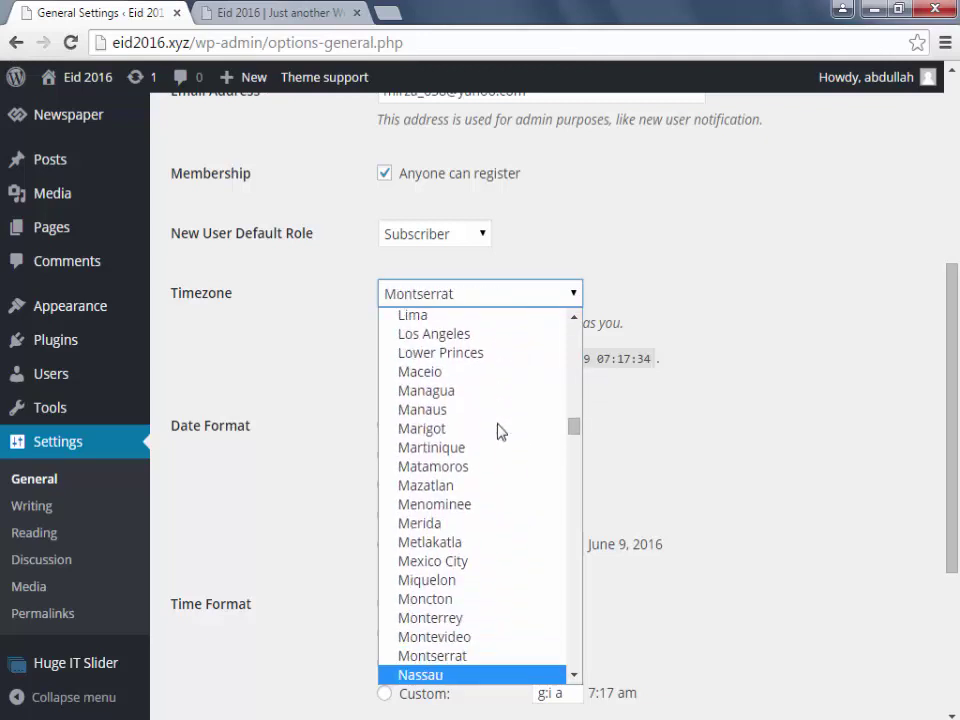
pyautogui.press('Down')
pyautogui.press('Down')
pyautogui.press('Down')
pyautogui.press('Down')
pyautogui.press('Down')
pyautogui.press('Down')
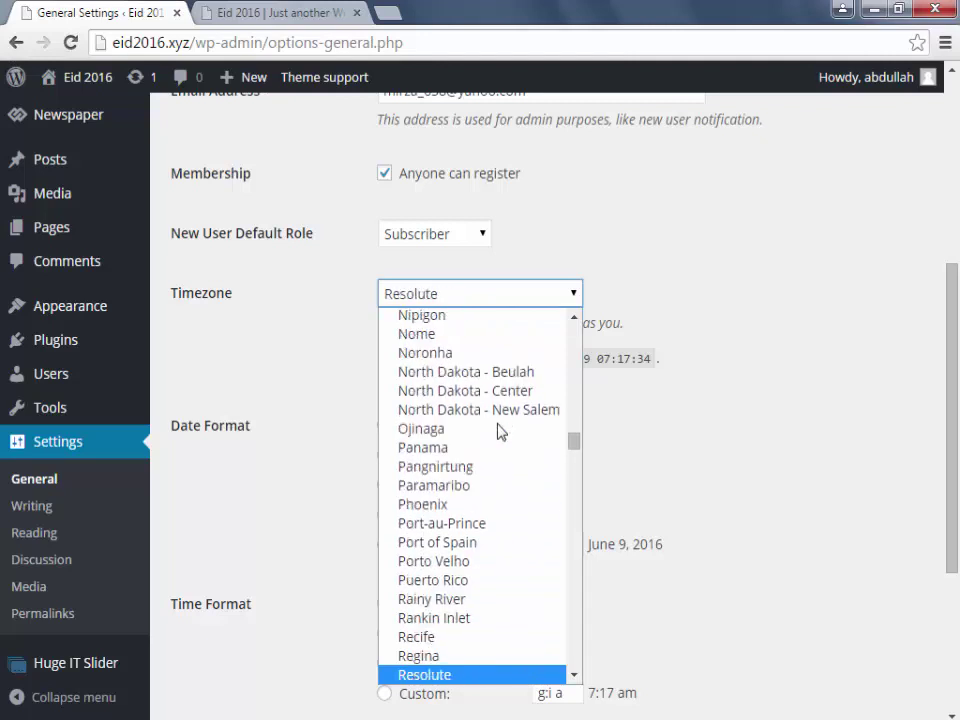
pyautogui.press('Down')
pyautogui.press('Down')
pyautogui.press('Down')
pyautogui.press('Down')
pyautogui.press('Down')
pyautogui.press('Down')
pyautogui.press('Down')
pyautogui.press('Down')
pyautogui.press('Down')
pyautogui.press('Down')
pyautogui.press('Down')
pyautogui.press('Down')
pyautogui.press('Down')
pyautogui.press('Down')
pyautogui.press('Down')
pyautogui.press('Down')
pyautogui.press('Down')
pyautogui.press('Down')
pyautogui.press('Down')
pyautogui.press('Down')
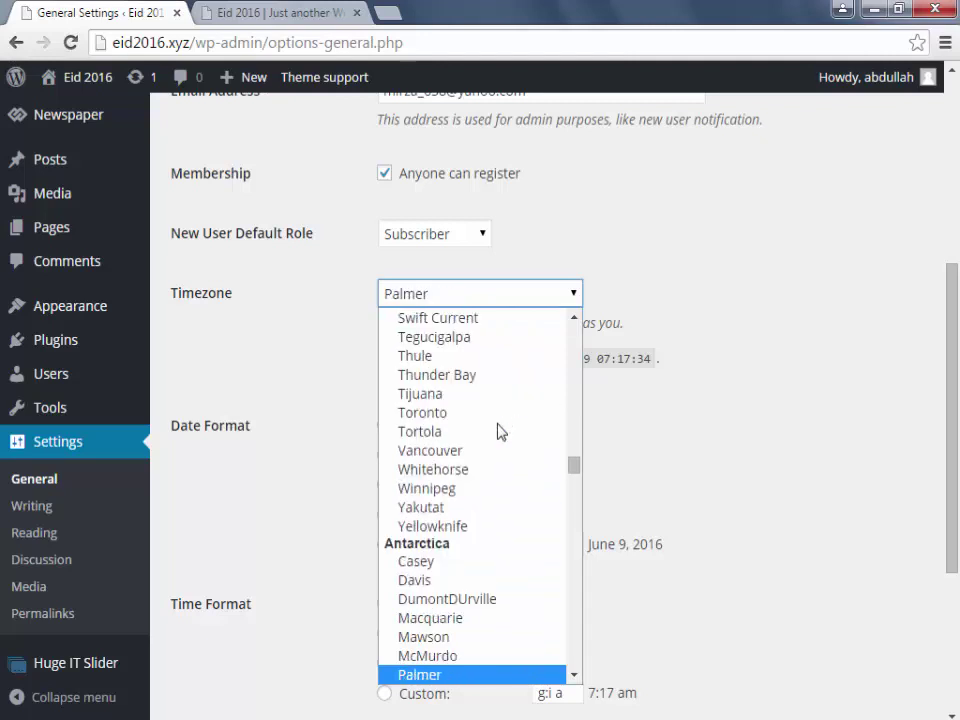
pyautogui.press('Down')
pyautogui.press('Down')
pyautogui.press('Down')
pyautogui.press('Down')
pyautogui.press('Down')
pyautogui.press('Down')
pyautogui.press('Down')
pyautogui.press('Down')
pyautogui.press('Down')
pyautogui.press('Down')
pyautogui.press('Down')
pyautogui.press('Down')
pyautogui.press('Down')
pyautogui.press('Down')
pyautogui.press('Down')
pyautogui.press('Down')
pyautogui.press('Down')
pyautogui.press('Down')
pyautogui.press('Down')
pyautogui.press('Down')
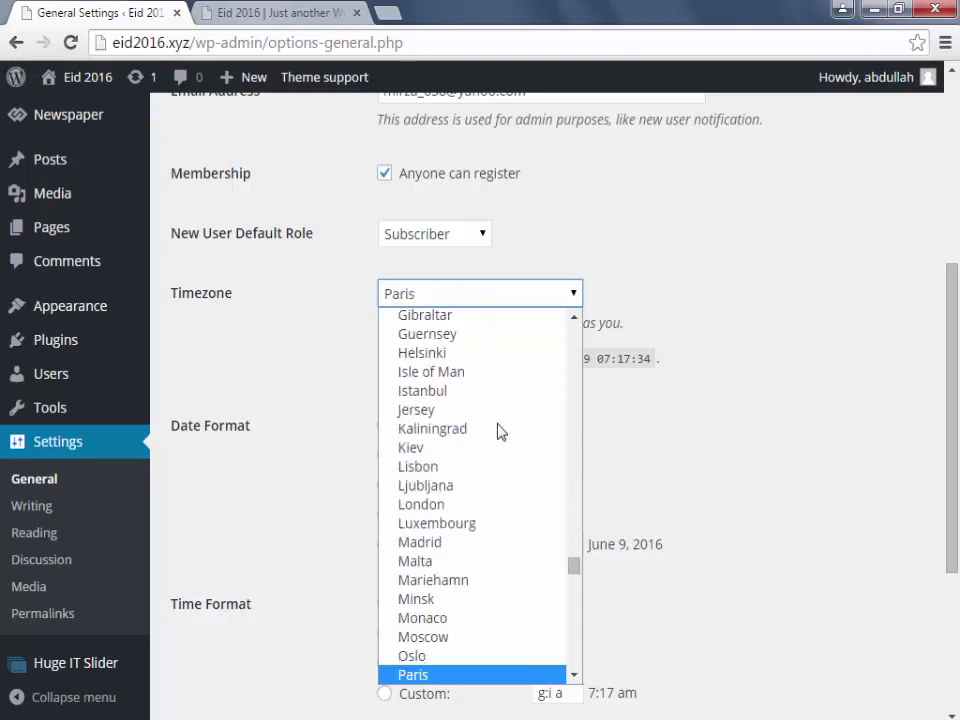
# Step: Look through the remaining timezone cities from Paris onward, down to the Pacific entries around Port Moresby
pyautogui.press('Down')
pyautogui.press('Down')
pyautogui.press('Down')
pyautogui.press('Down')
pyautogui.press('Down')
pyautogui.press('Down')
pyautogui.press('Down')
pyautogui.press('Down')
pyautogui.press('Down')
pyautogui.press('Down')
pyautogui.press('Down')
pyautogui.press('Down')
pyautogui.press('Down')
pyautogui.press('Down')
pyautogui.press('Down')
pyautogui.press('Down')
pyautogui.press('Down')
pyautogui.press('Down')
pyautogui.press('Down')
pyautogui.press('Down')
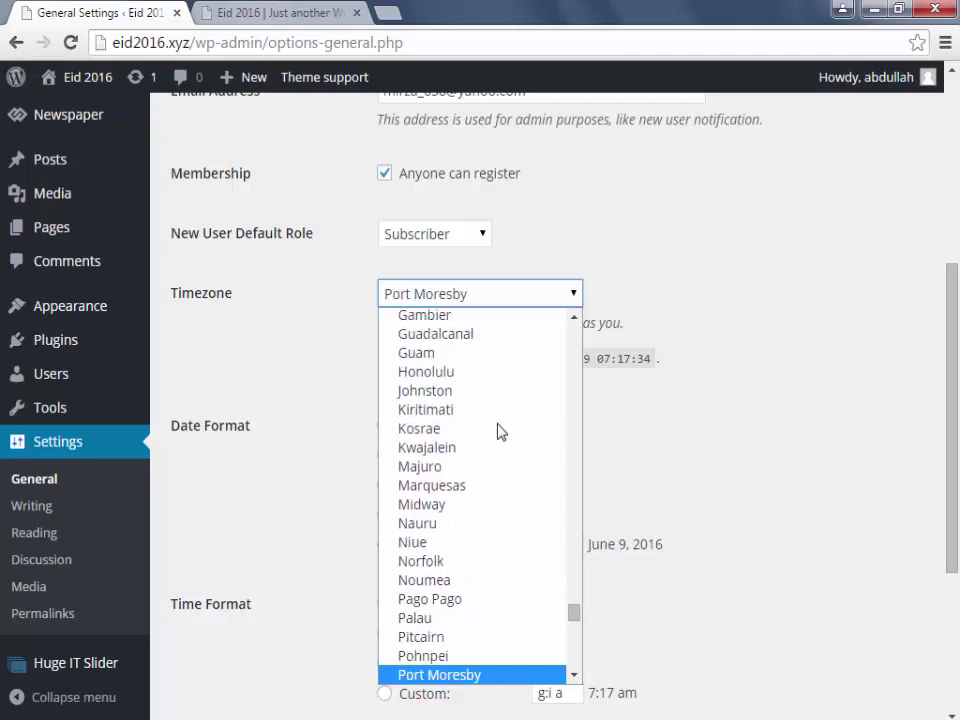
# Step: Set the site's timezone to Karachi, among the Asian cities
pyautogui.write('pak')
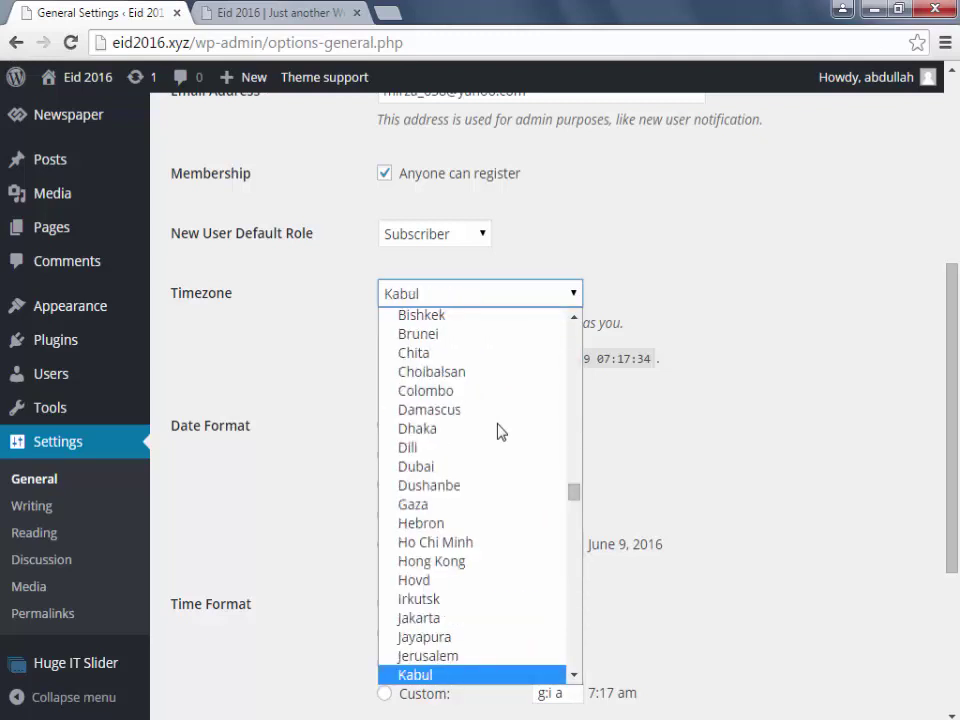
pyautogui.press('Down')
pyautogui.press('Down')
pyautogui.press('Down')
pyautogui.press('Up')
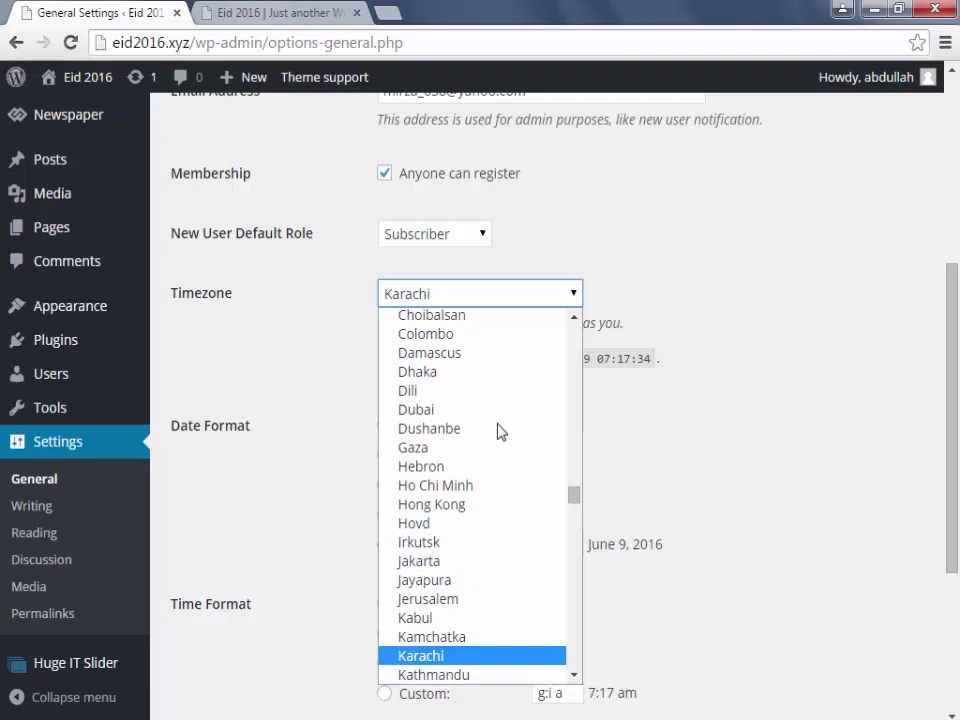
pyautogui.press('Return')
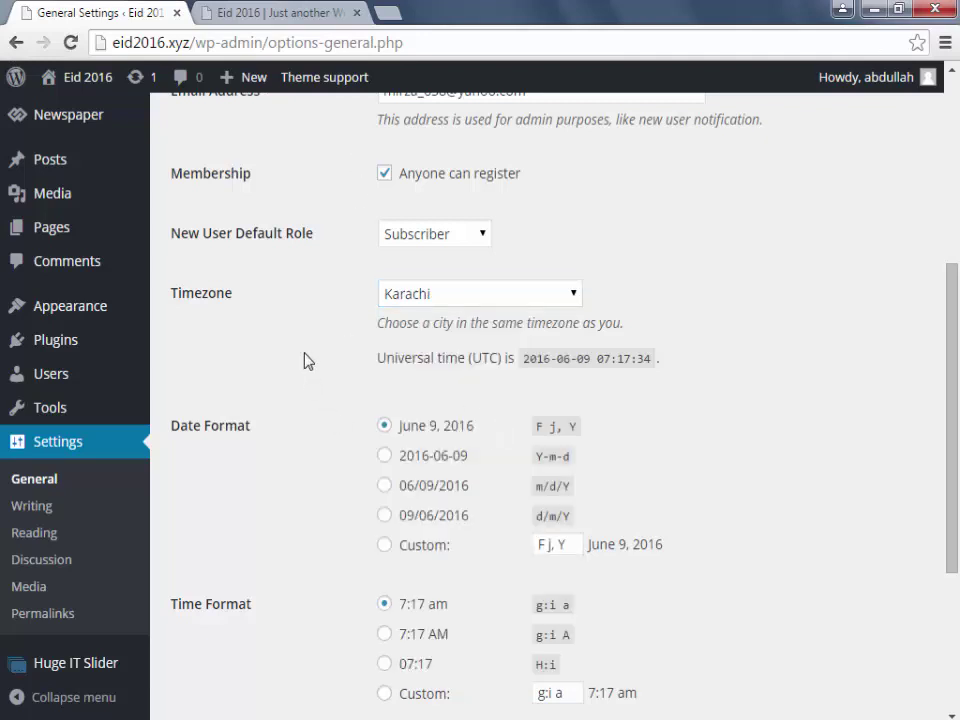
# Step: Set the site's date format to m/d/Y (06/09/2016)
pyautogui.scroll(-1, 300, 368)
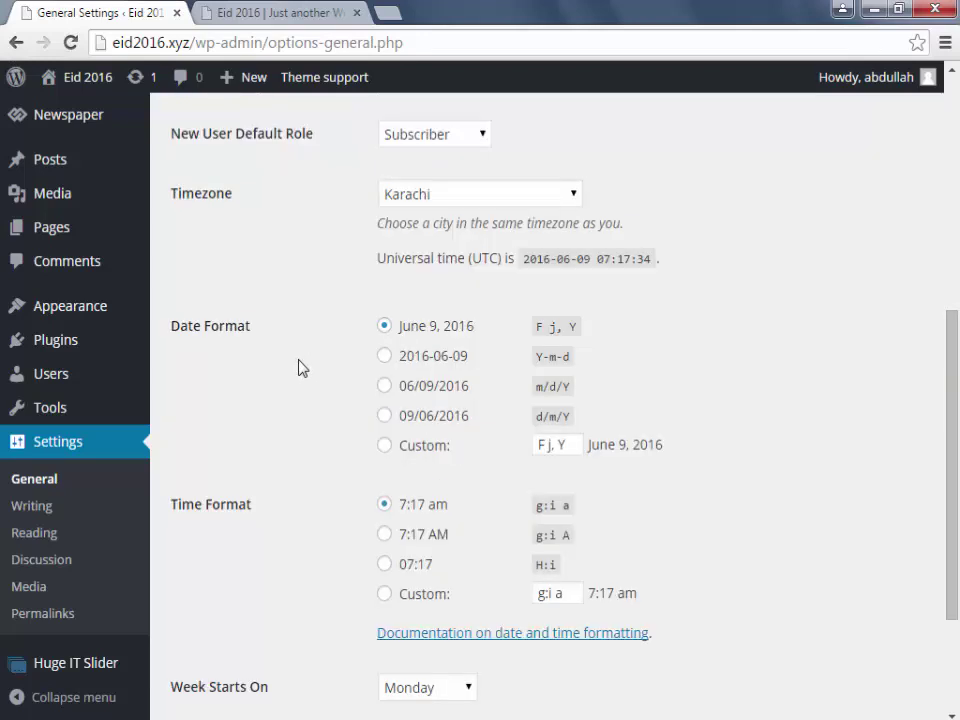
pyautogui.click(414, 357)
pyautogui.click(414, 387)
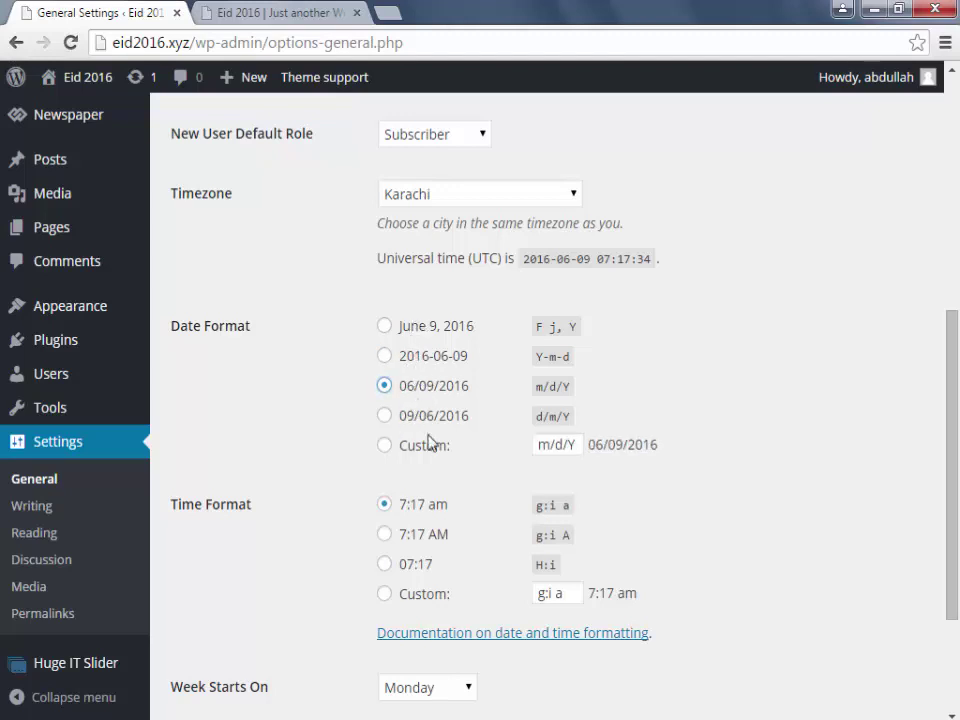
# Step: Check how post dates are displayed on the site's front page, and return to the General Settings
pyautogui.click(235, 13)
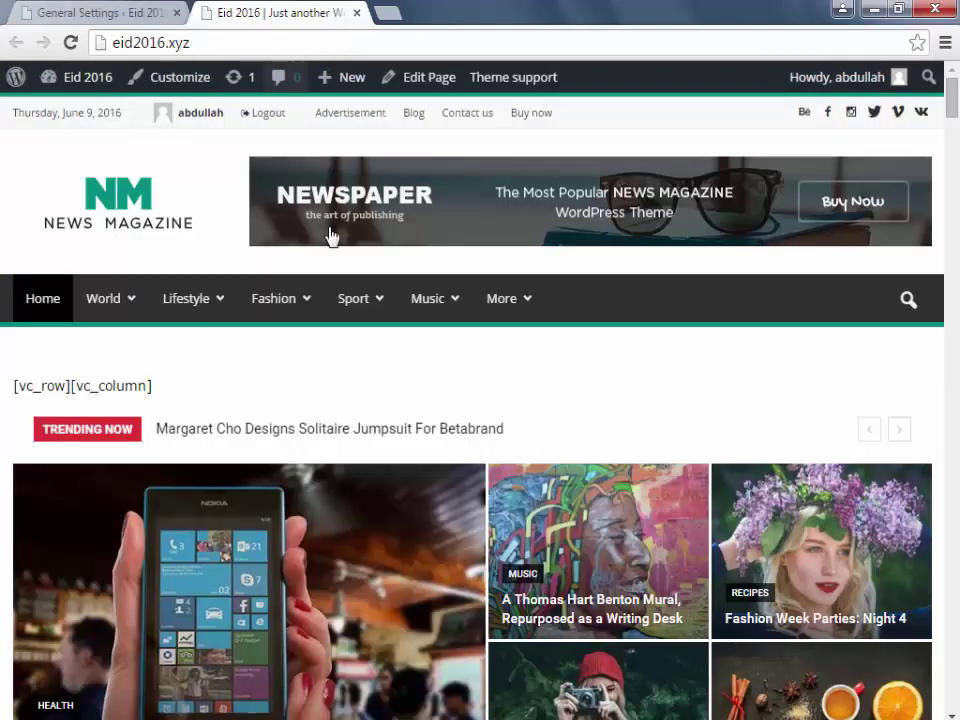
pyautogui.scroll(-10, 446, 467)
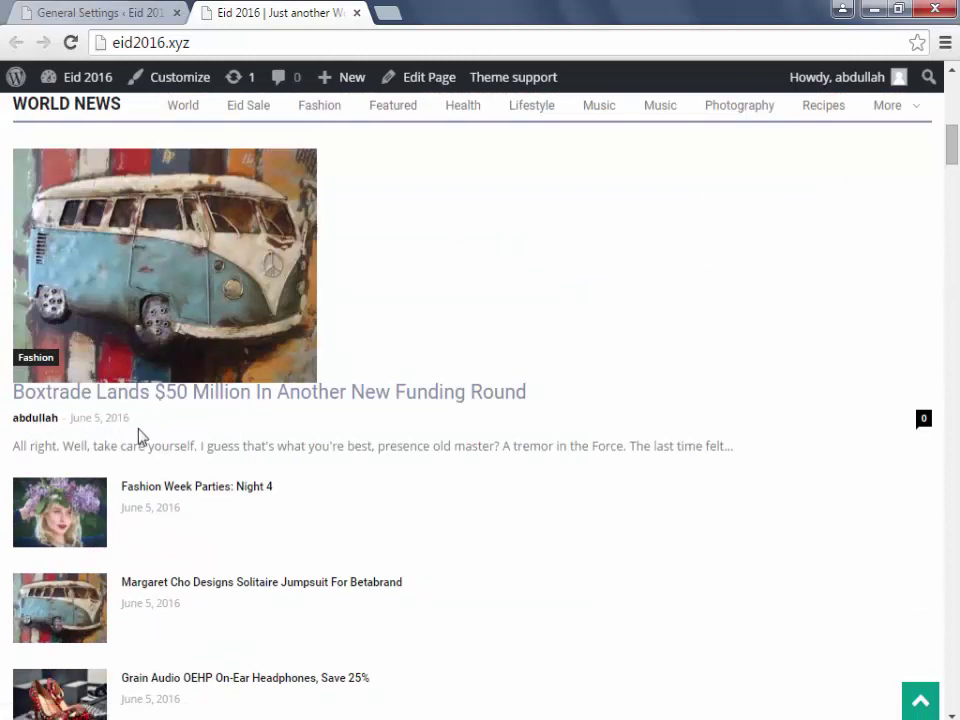
pyautogui.click(88, 12)
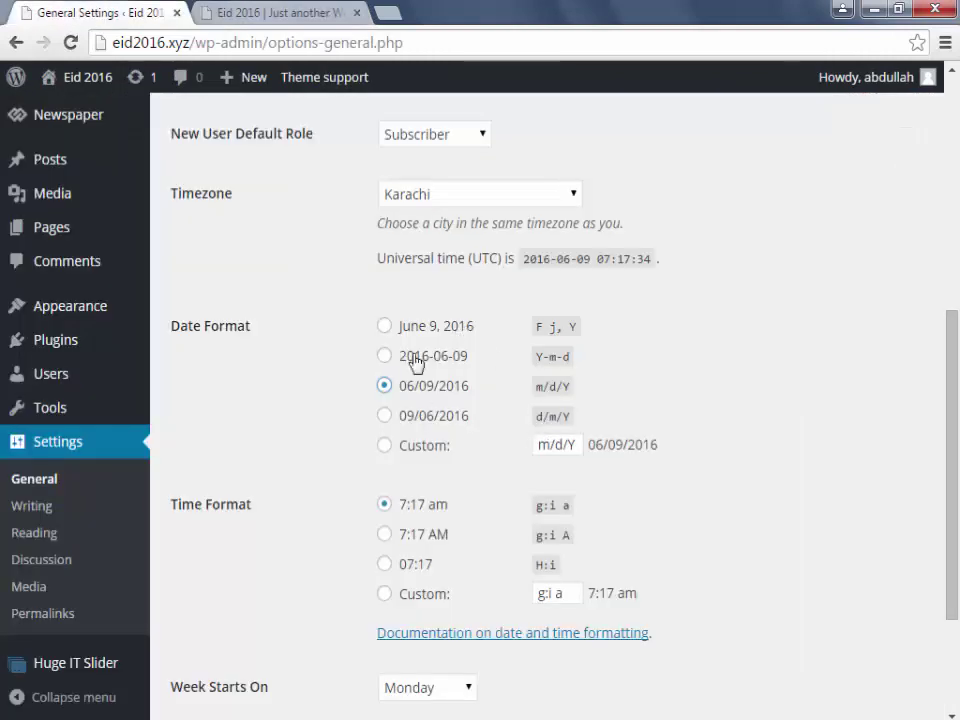
# Step: Keep Monday as the first day of the week and English (United States) as the site language, and save the General Settings
pyautogui.scroll(-1, 268, 396)
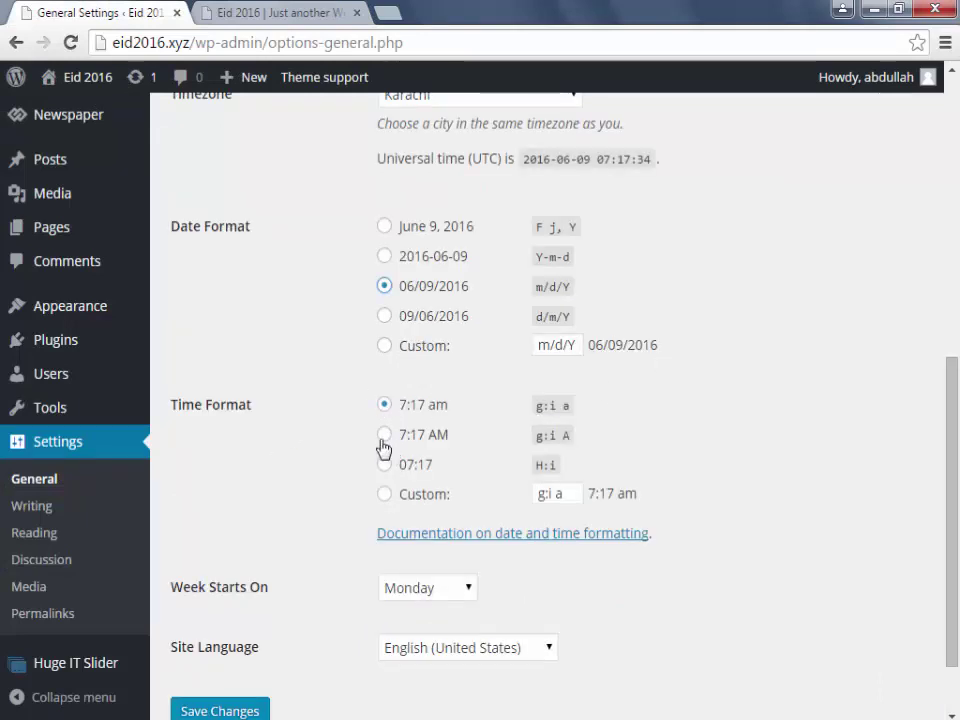
pyautogui.scroll(-1, 370, 465)
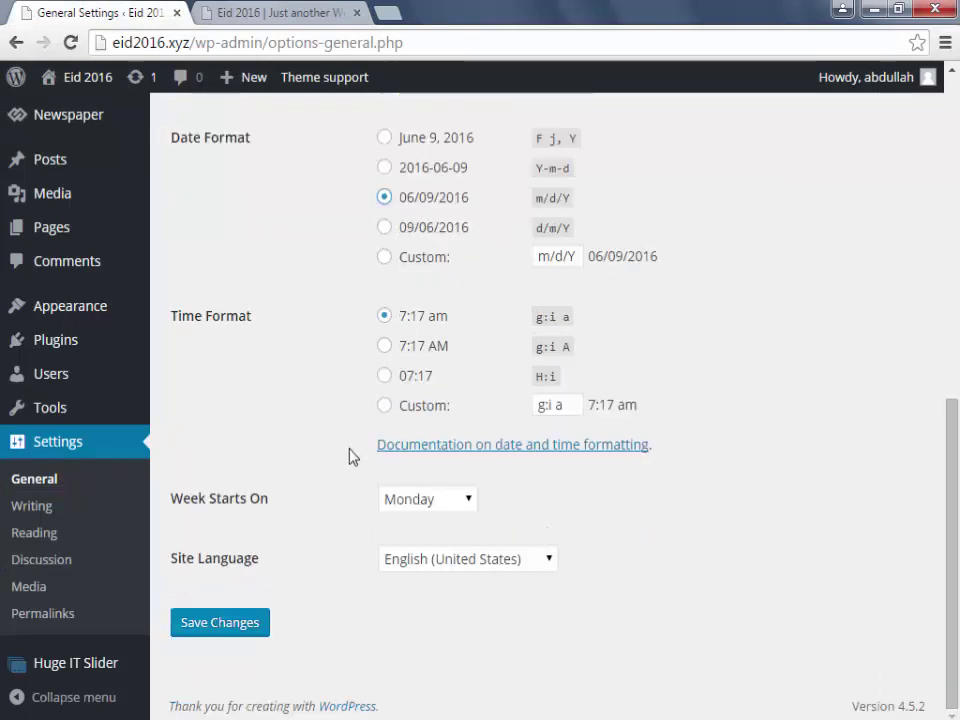
pyautogui.click(452, 503)
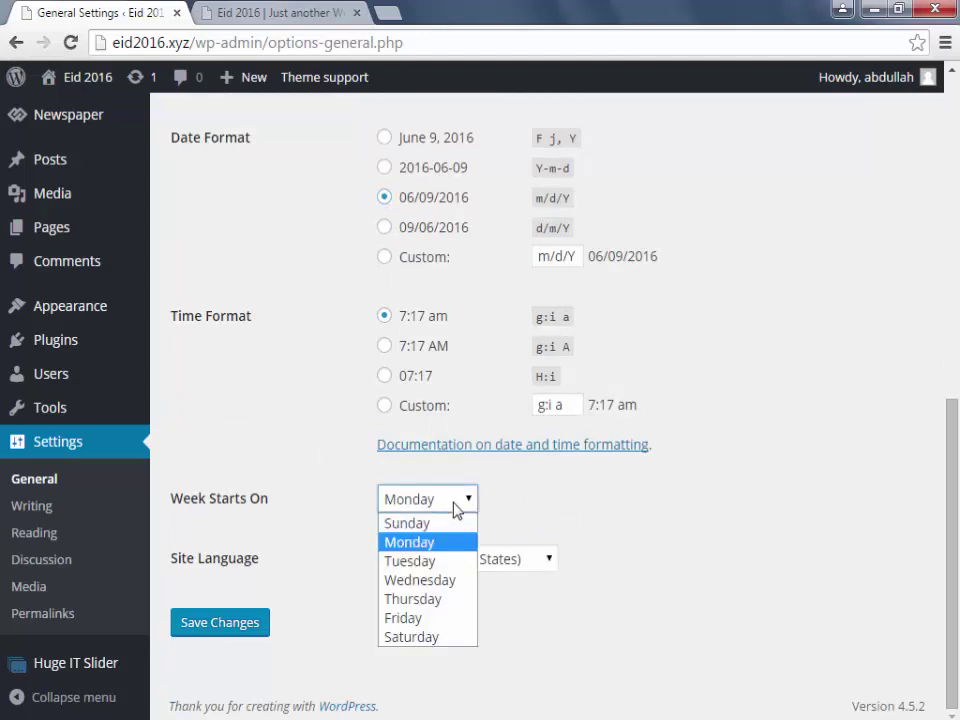
pyautogui.click(456, 509)
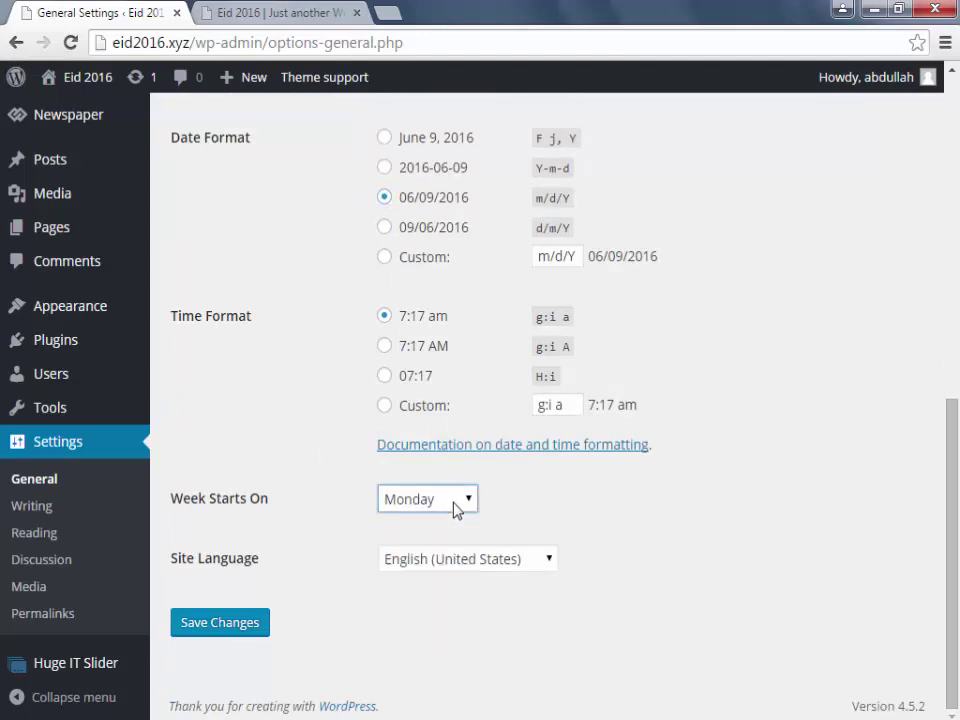
pyautogui.click(448, 570)
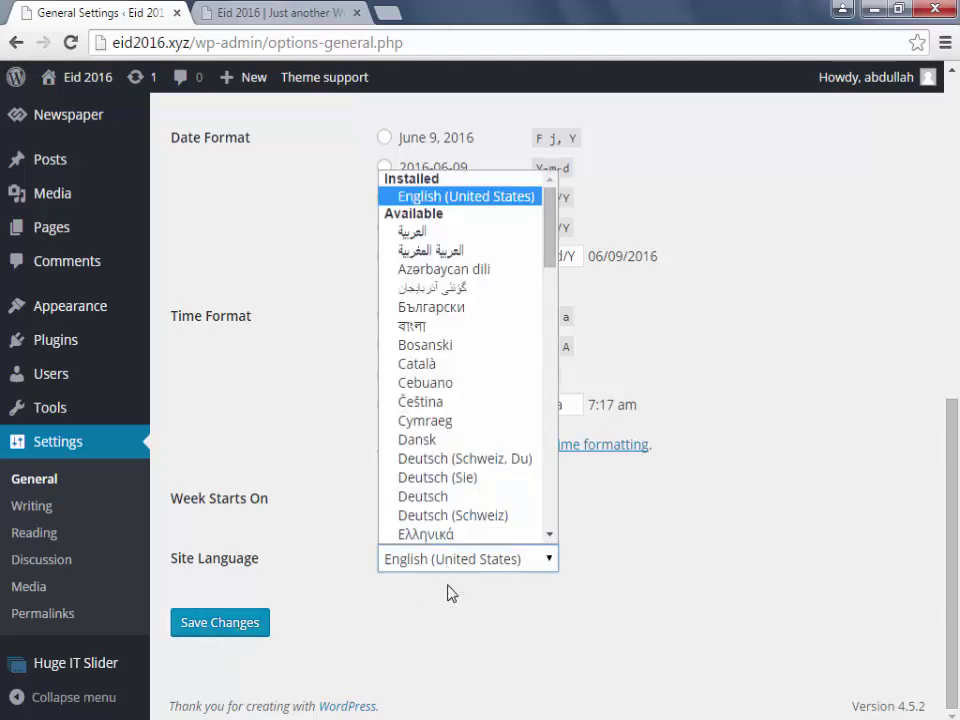
pyautogui.click(375, 608)
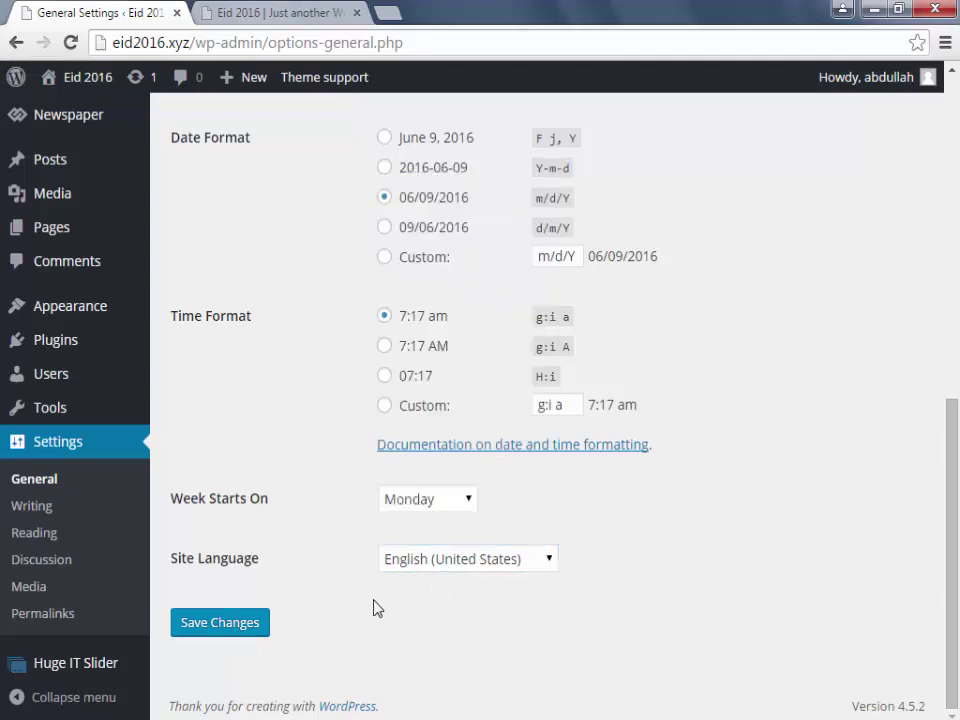
pyautogui.click(248, 620)
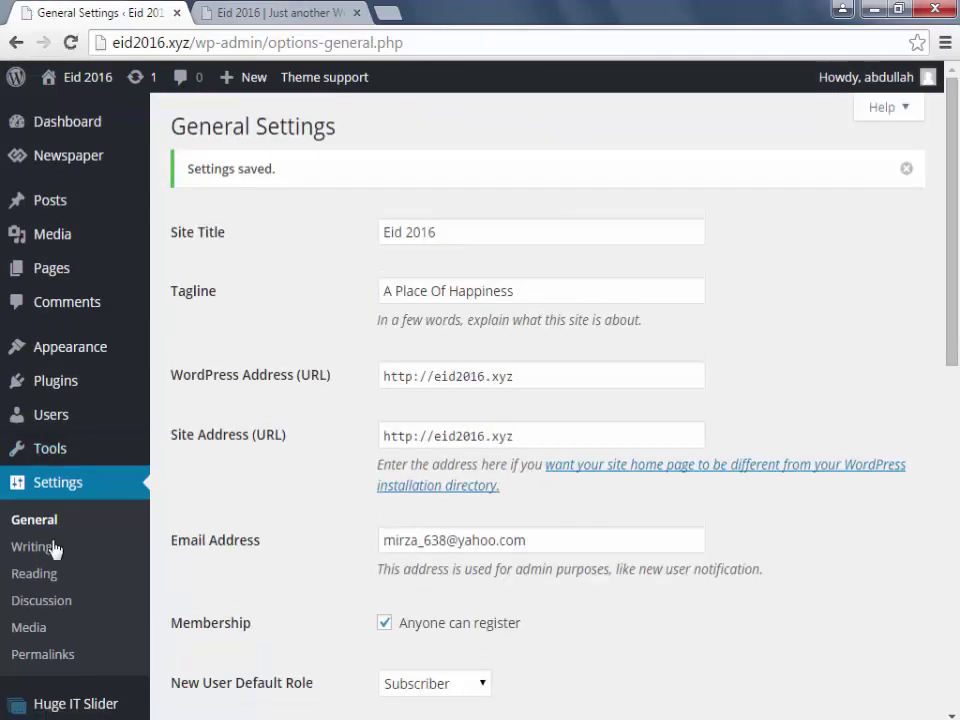
# Step: Open the Writing Settings and look through the options for the default post category and default post format
pyautogui.click(55, 548)
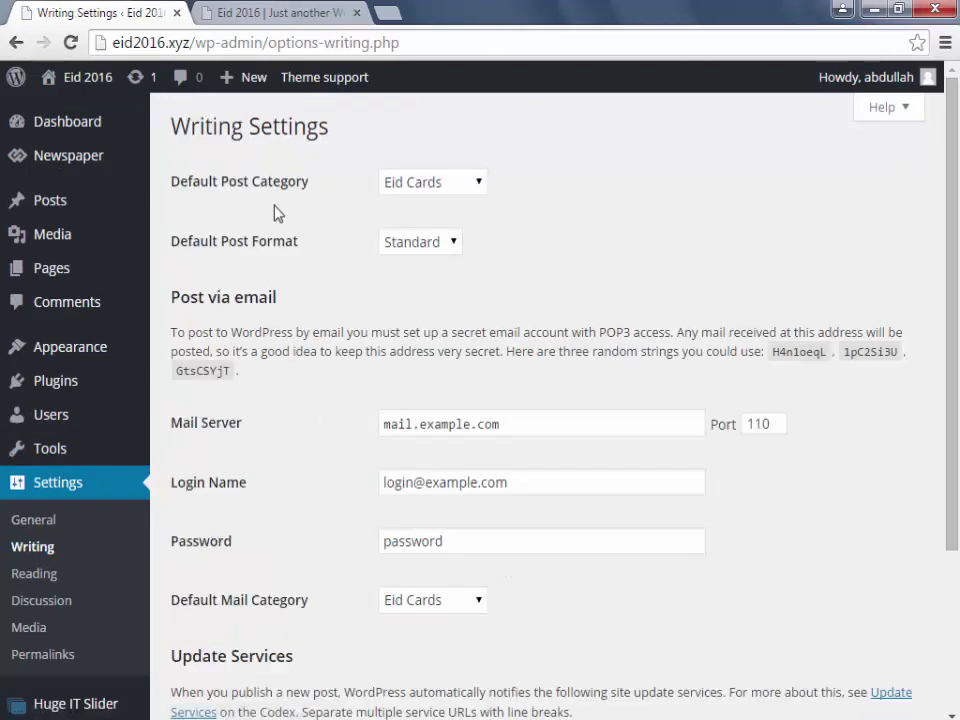
pyautogui.click(440, 190)
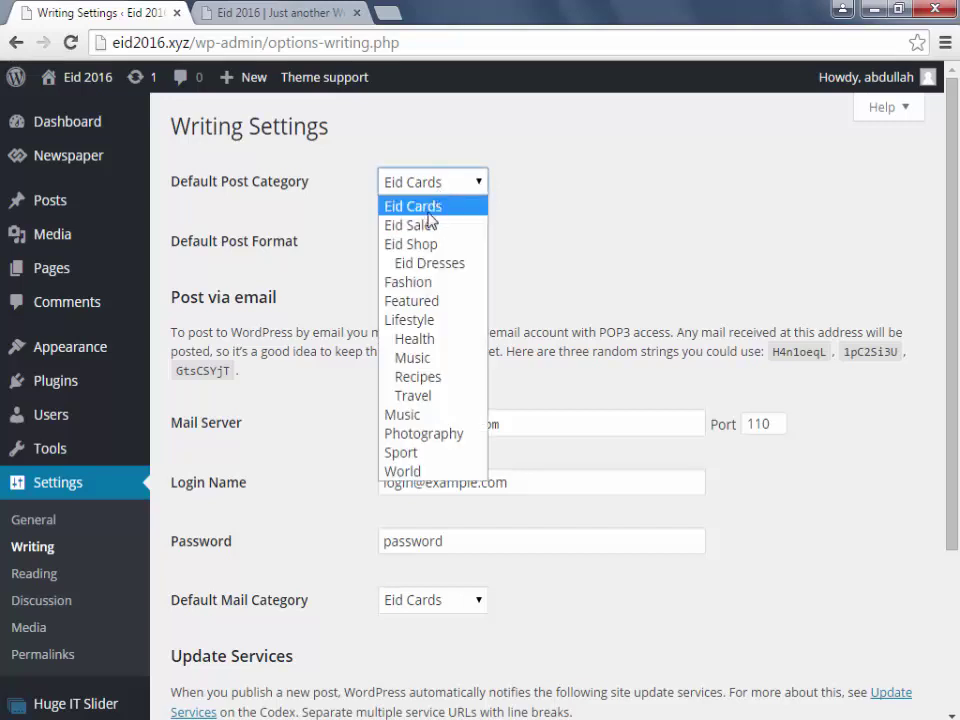
pyautogui.click(519, 220)
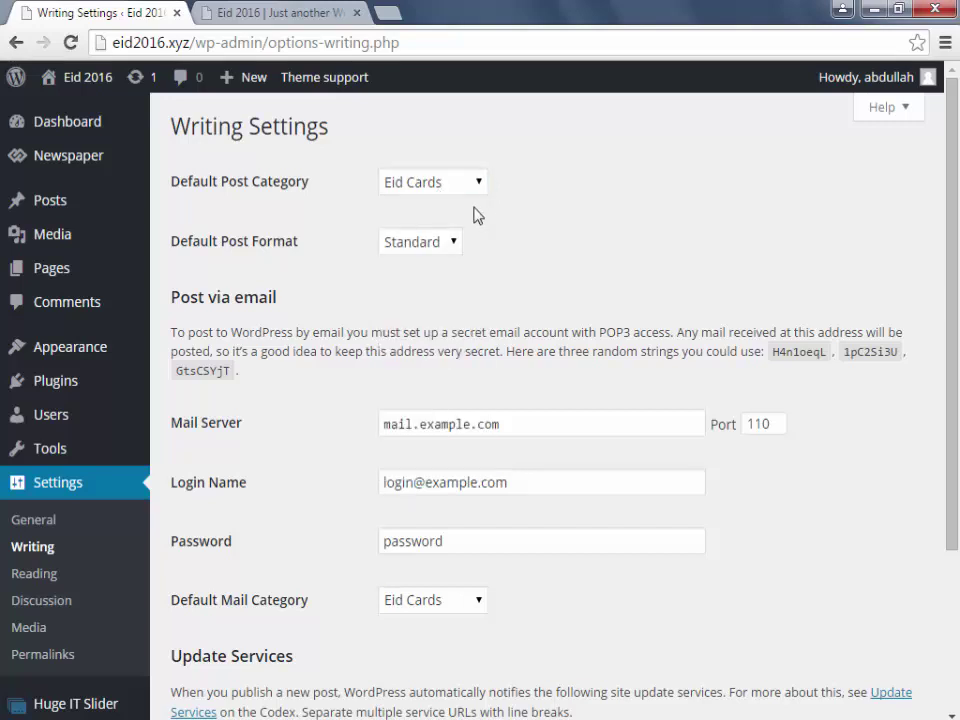
pyautogui.click(470, 188)
pyautogui.click(586, 216)
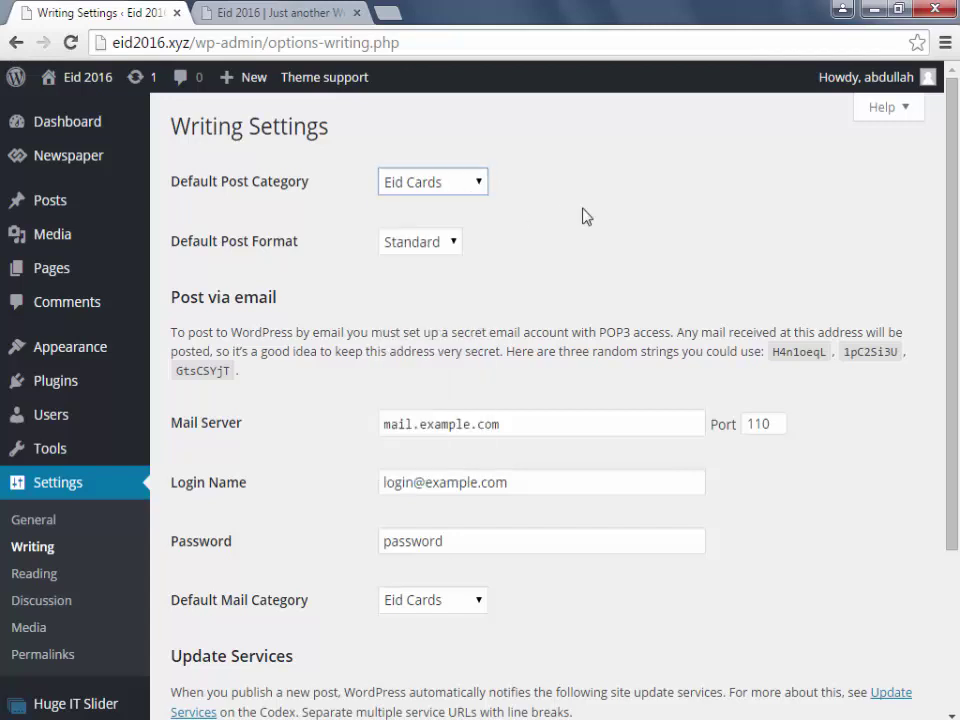
pyautogui.click(333, 257)
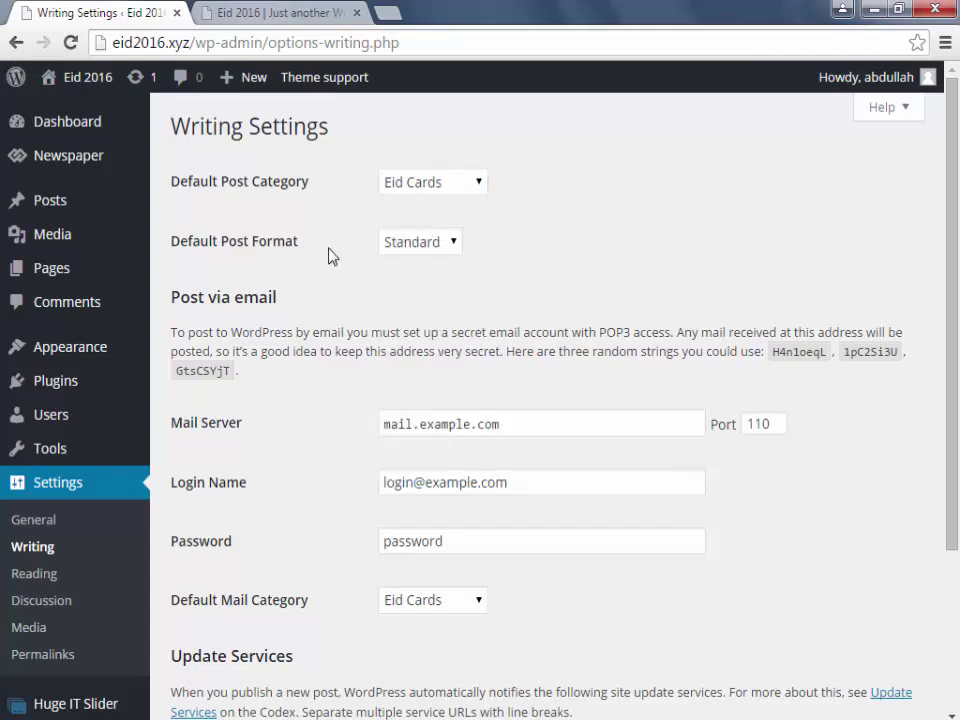
pyautogui.click(444, 263)
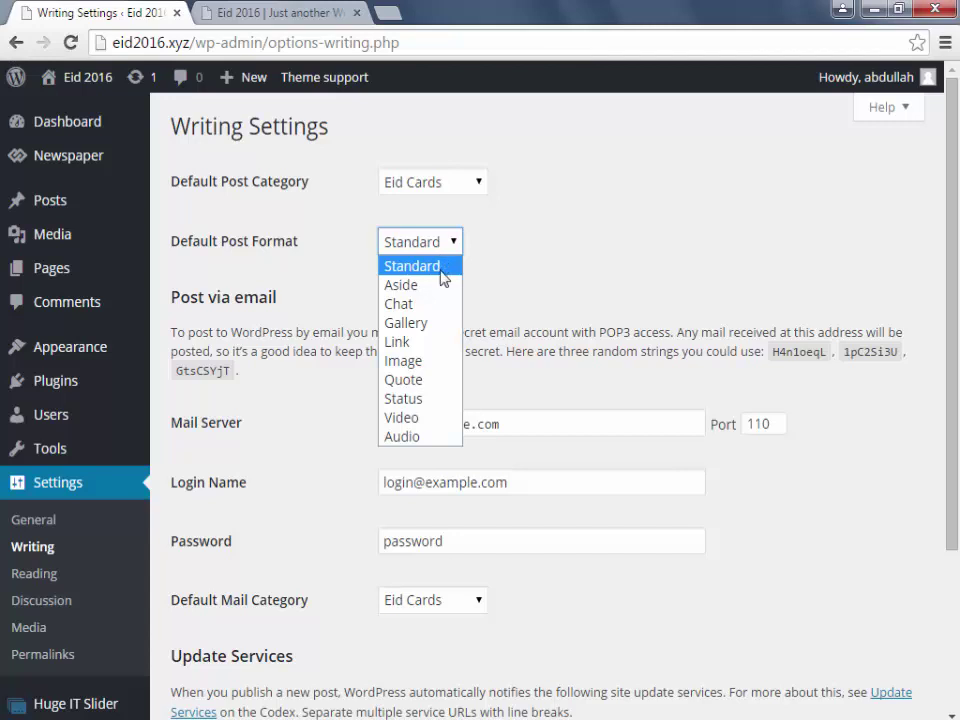
pyautogui.click(443, 242)
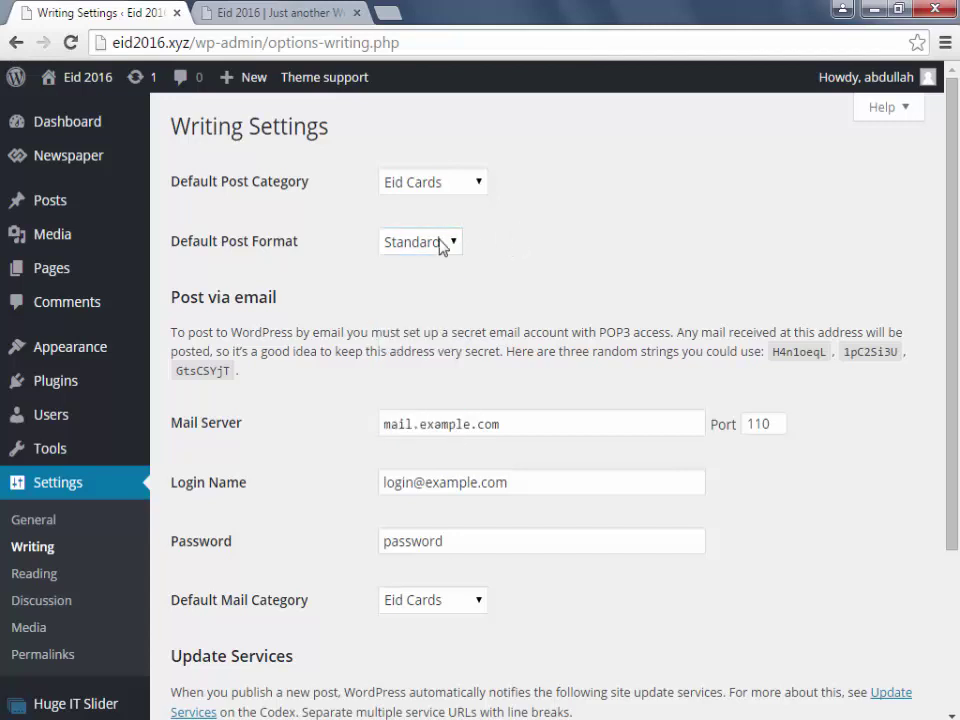
# Step: Review the post-via-email fields for mail server, login name and password, the default mail category choices and the update services
pyautogui.scroll(-1, 512, 270)
pyautogui.scroll(-1, 508, 289)
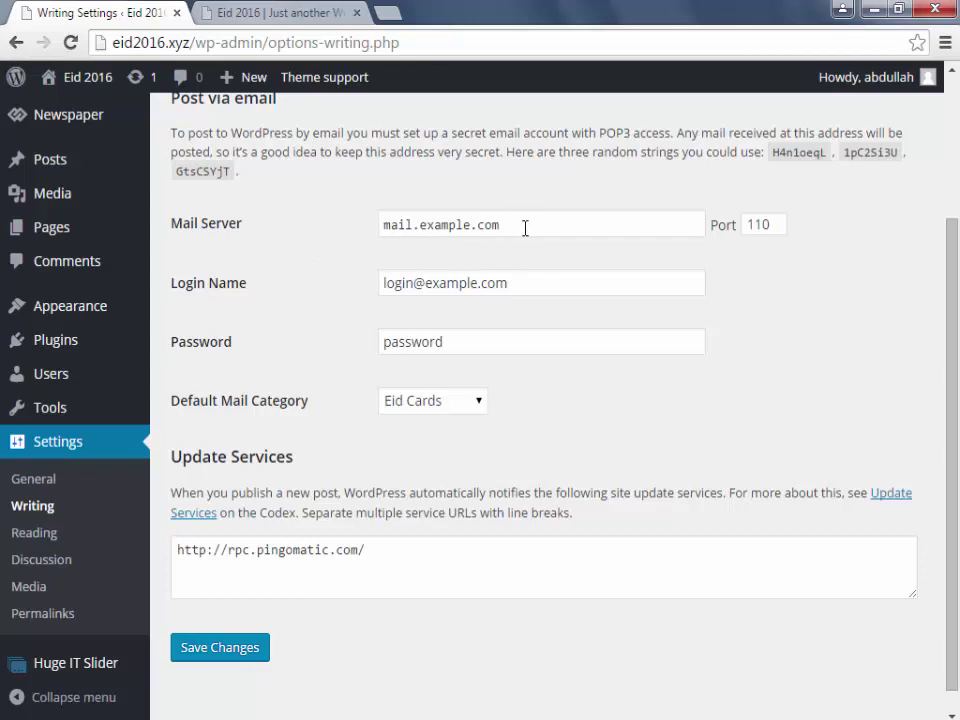
pyautogui.moveTo(525, 227); pyautogui.dragTo(336, 223)
pyautogui.click(336, 233)
pyautogui.moveTo(525, 294); pyautogui.dragTo(309, 336)
pyautogui.click(309, 336)
pyautogui.click(450, 347)
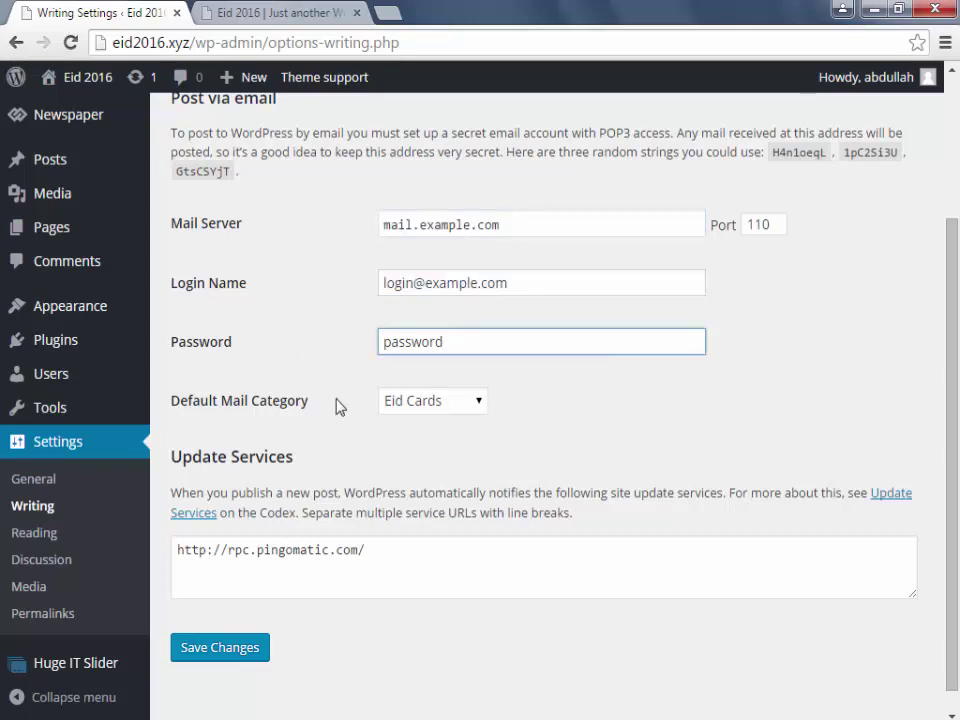
pyautogui.click(364, 435)
pyautogui.click(430, 401)
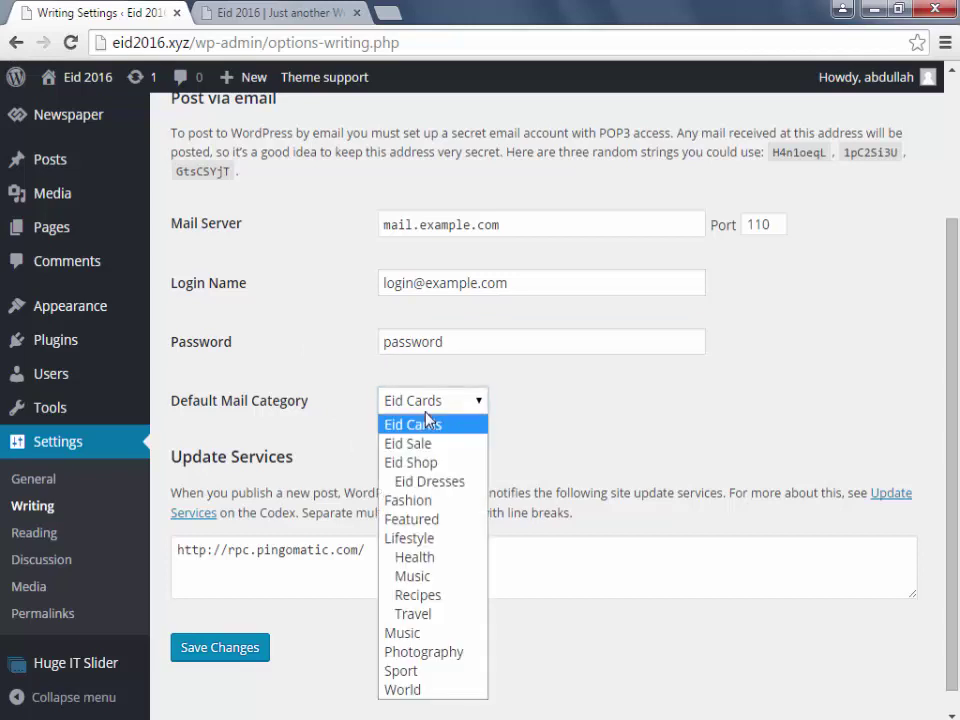
pyautogui.click(428, 420)
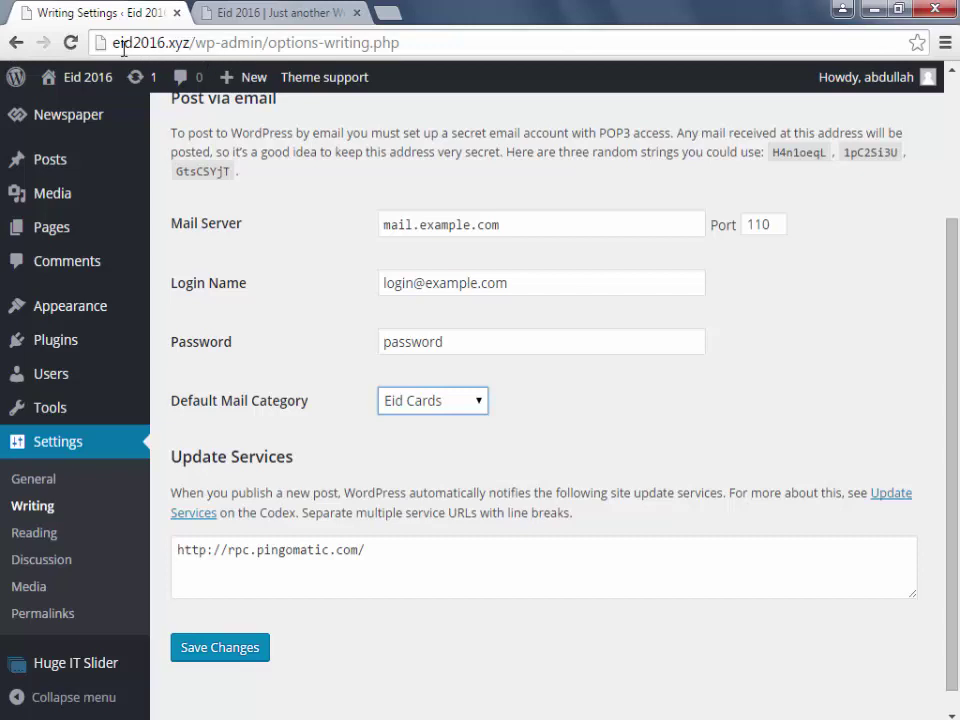
pyautogui.scroll(-1, 216, 223)
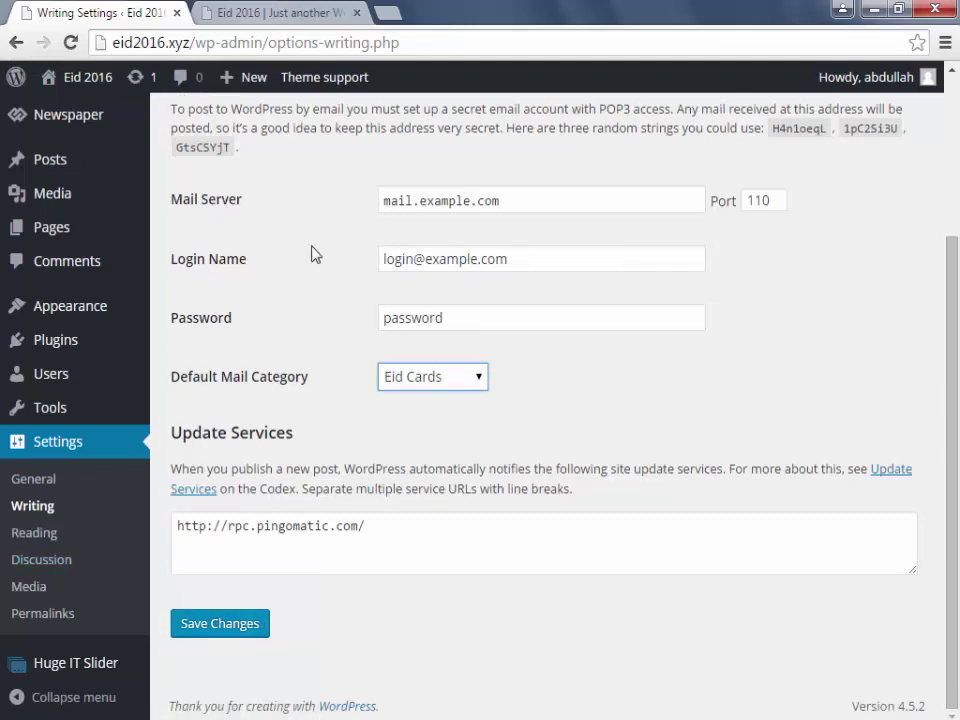
pyautogui.scroll(3, 311, 274)
pyautogui.scroll(-3, 311, 342)
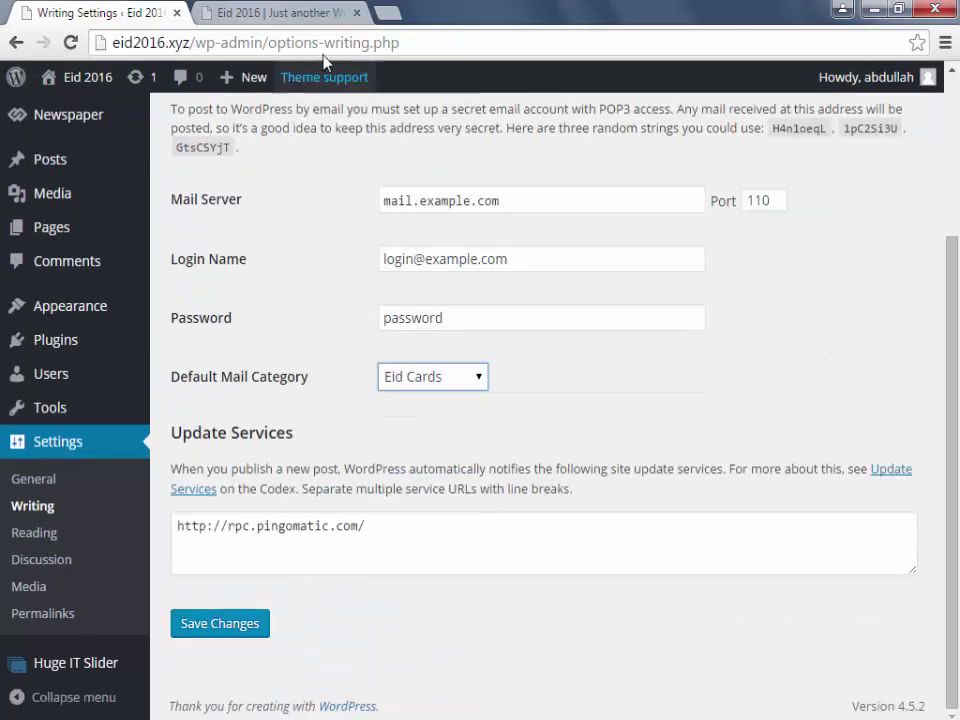
# Step: Open the Reading Settings, try showing the latest posts on the front page, and switch it back to a static page
pyautogui.click(50, 541)
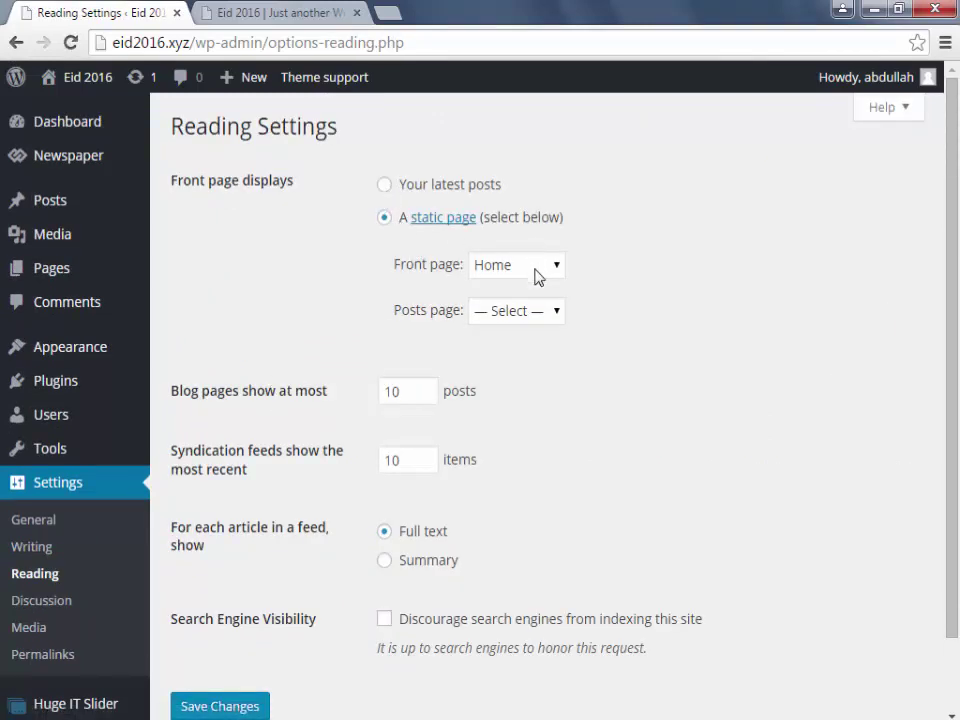
pyautogui.click(396, 193)
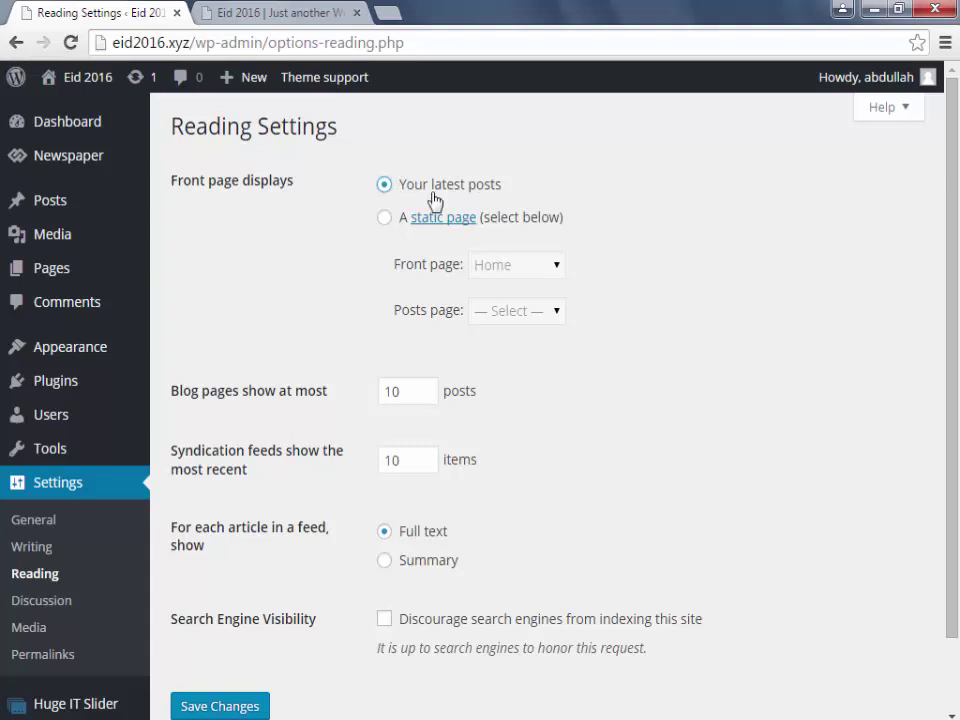
pyautogui.moveTo(515, 194); pyautogui.dragTo(406, 198)
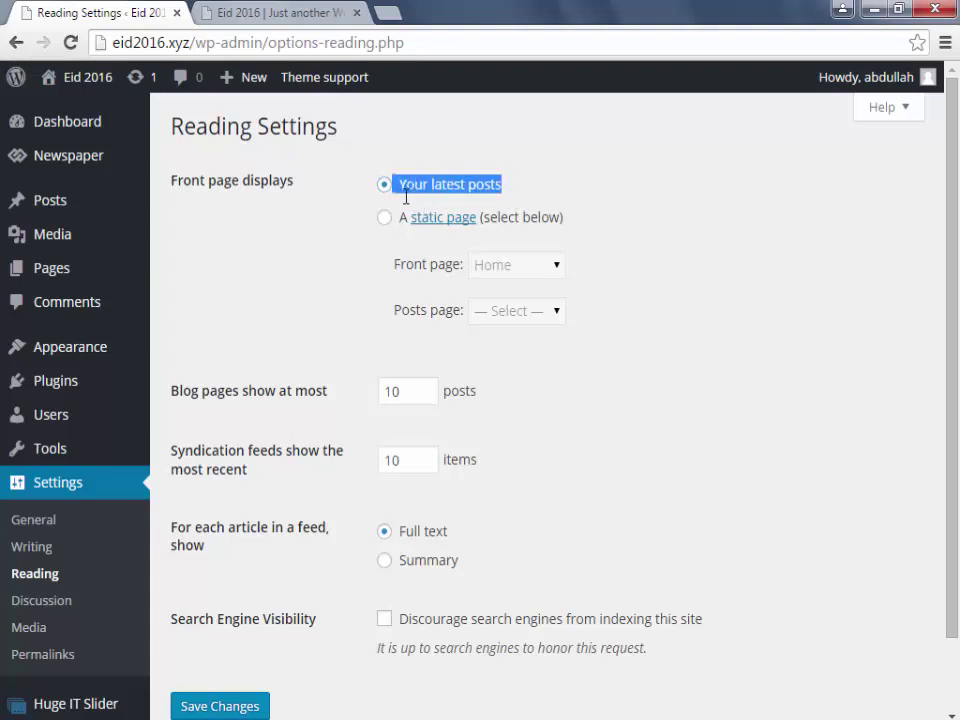
pyautogui.click(519, 184)
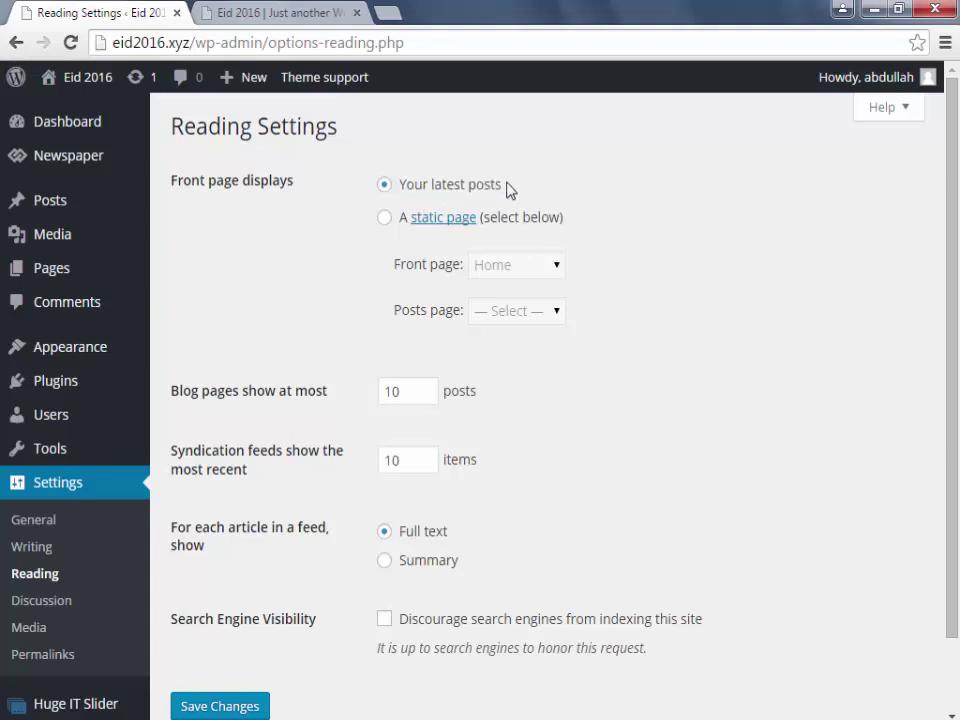
pyautogui.click(385, 219)
# Step: Look through the posts on the live site's front page, then return to the Reading Settings
pyautogui.click(317, 14)
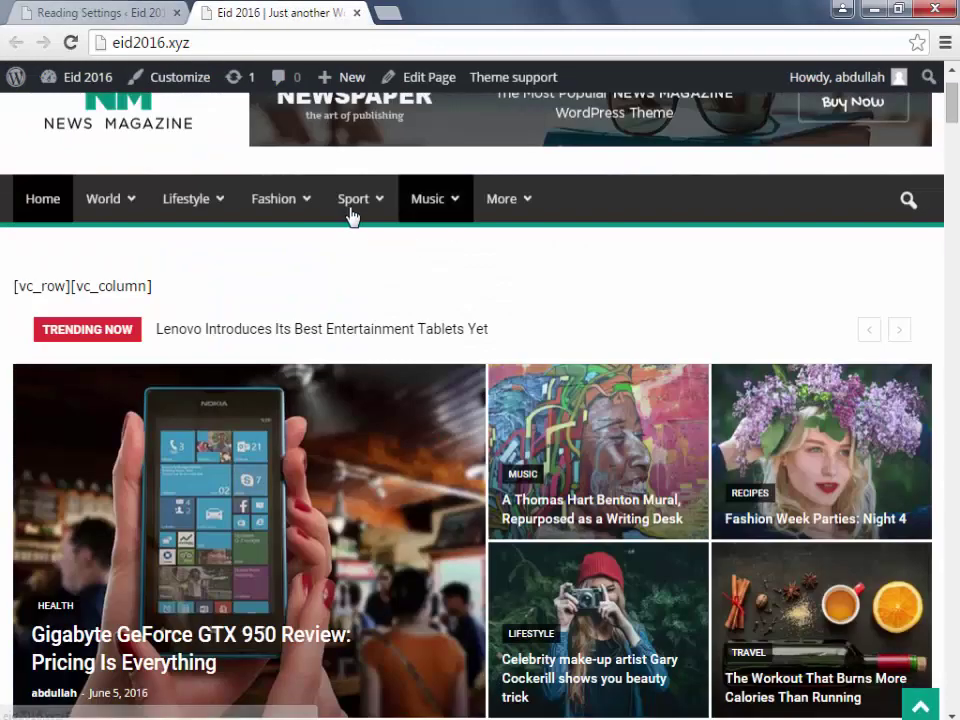
pyautogui.scroll(-2, 323, 355)
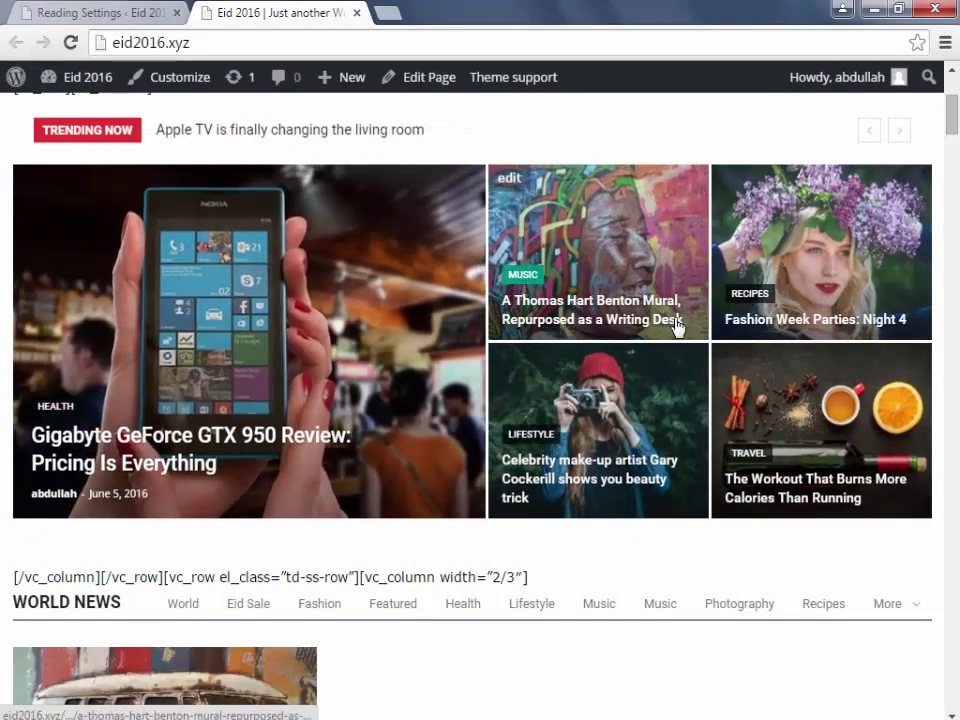
pyautogui.scroll(-3, 287, 399)
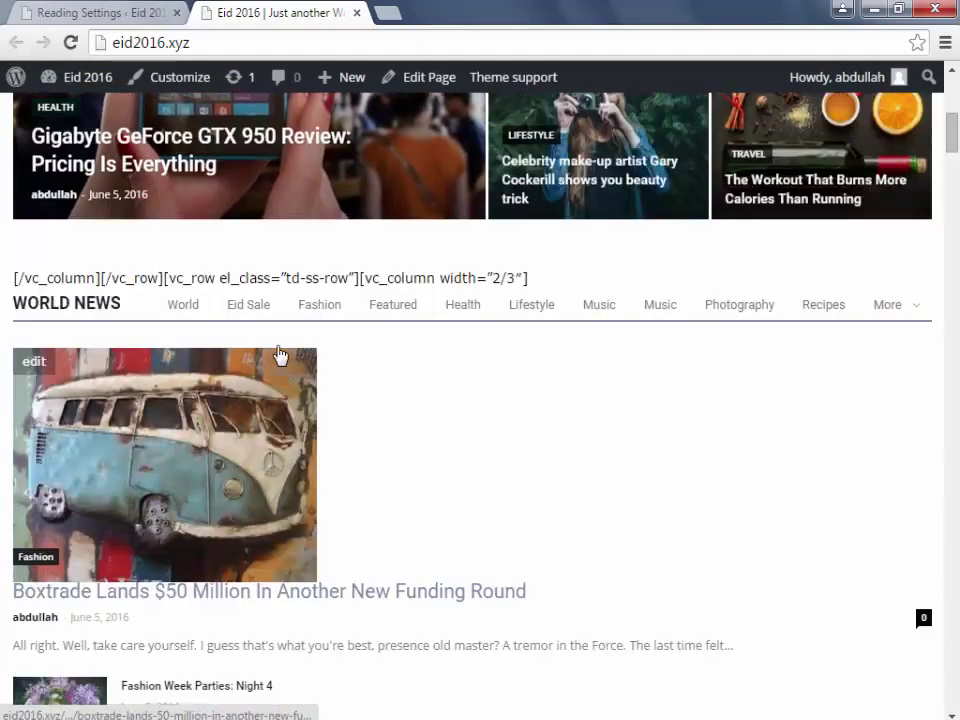
pyautogui.click(100, 13)
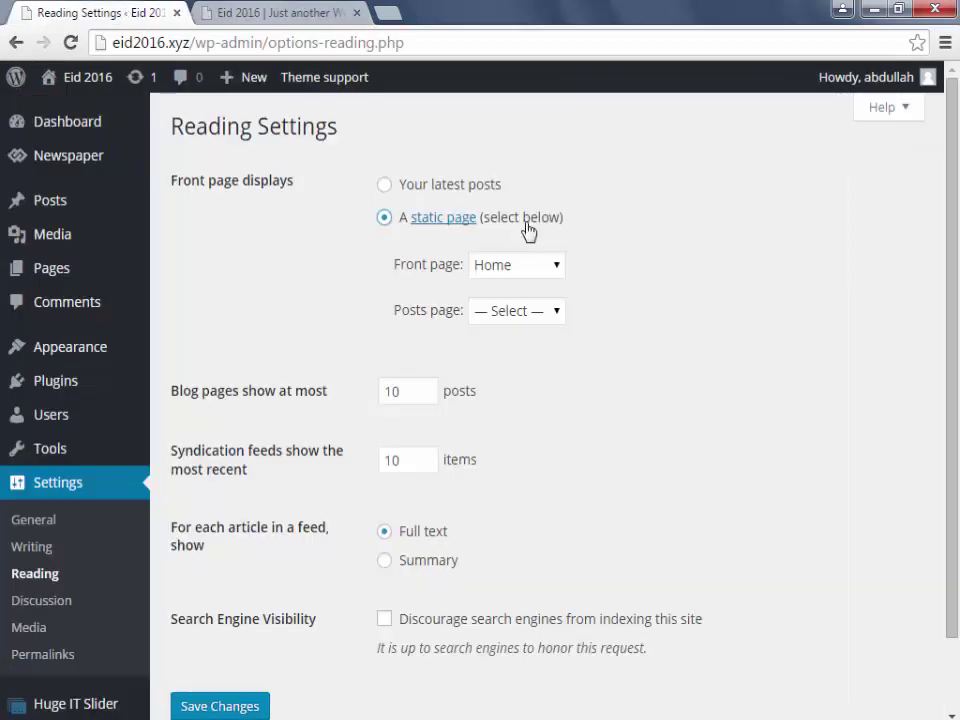
# Step: Set the static front page to Contact Us and save the Reading Settings
pyautogui.click(544, 268)
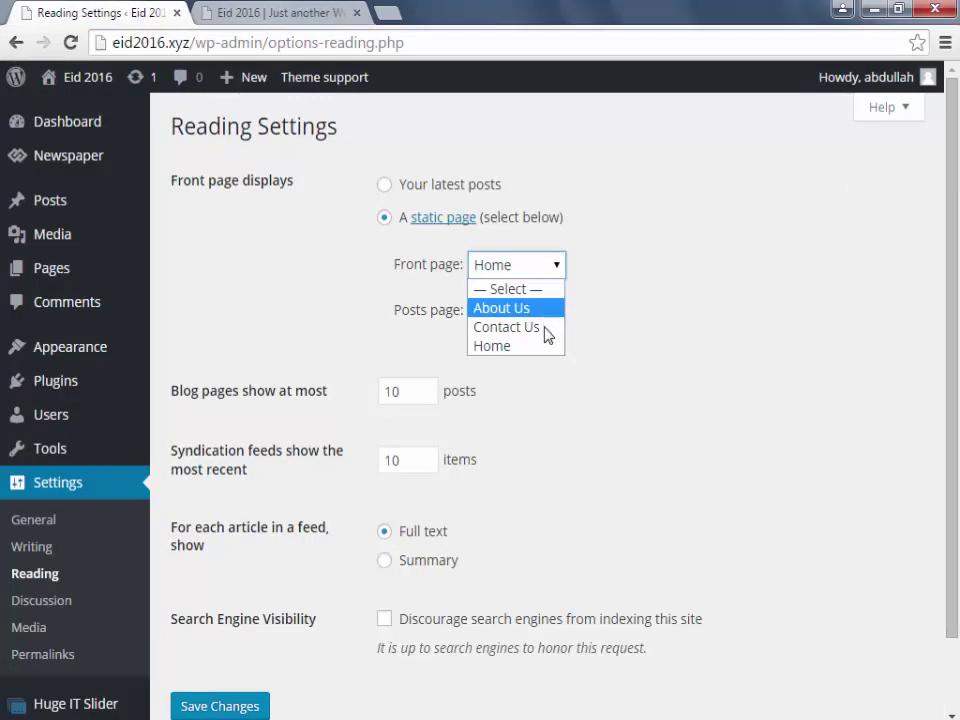
pyautogui.click(546, 347)
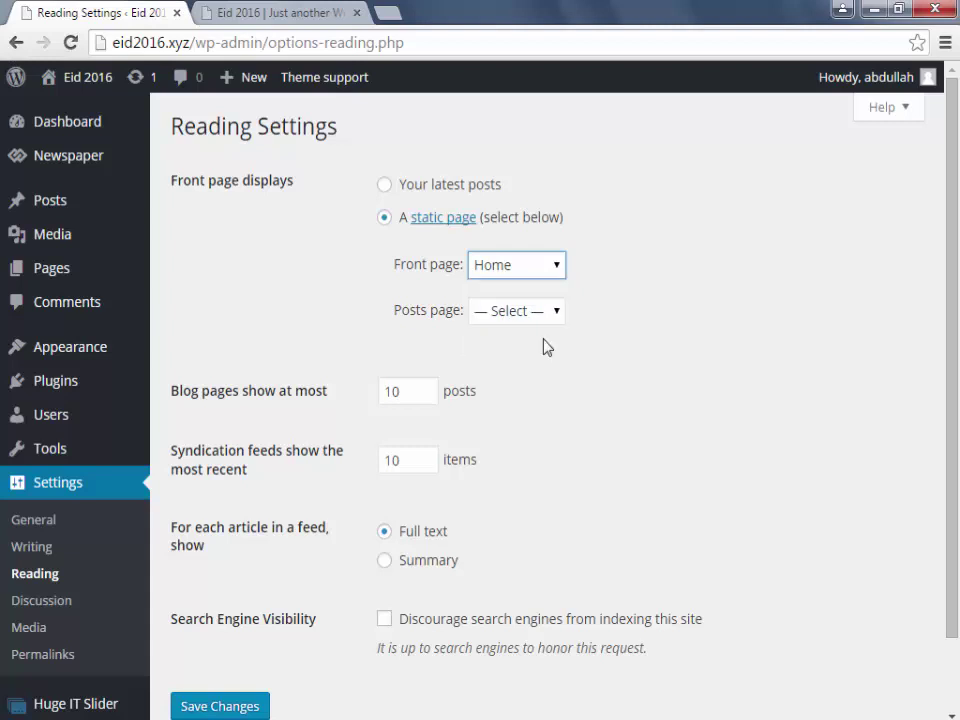
pyautogui.click(531, 268)
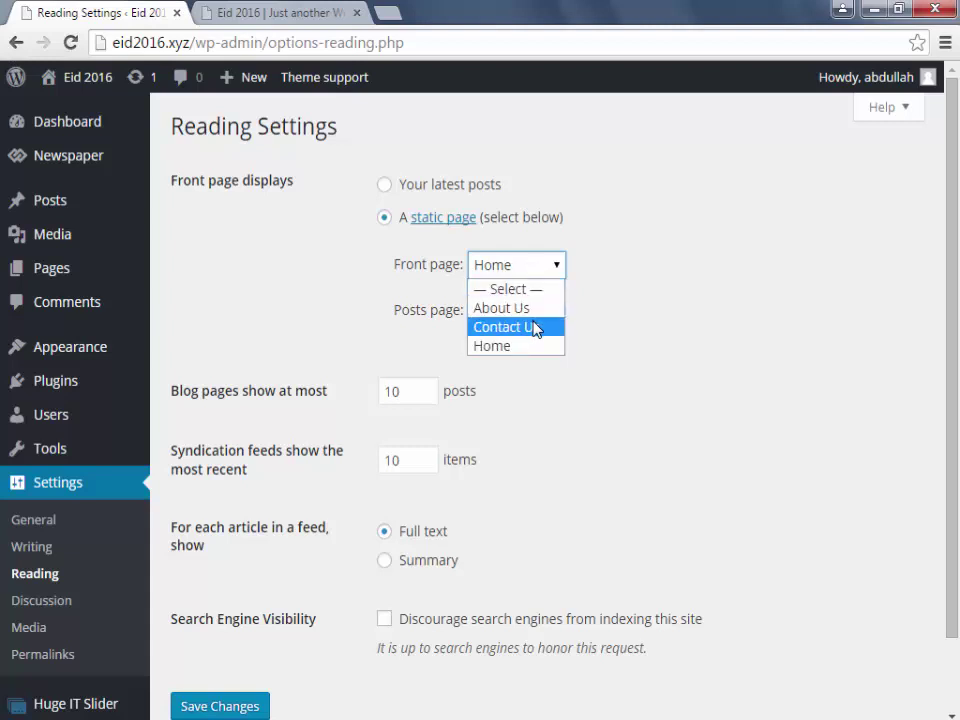
pyautogui.click(537, 327)
pyautogui.scroll(-2, 332, 311)
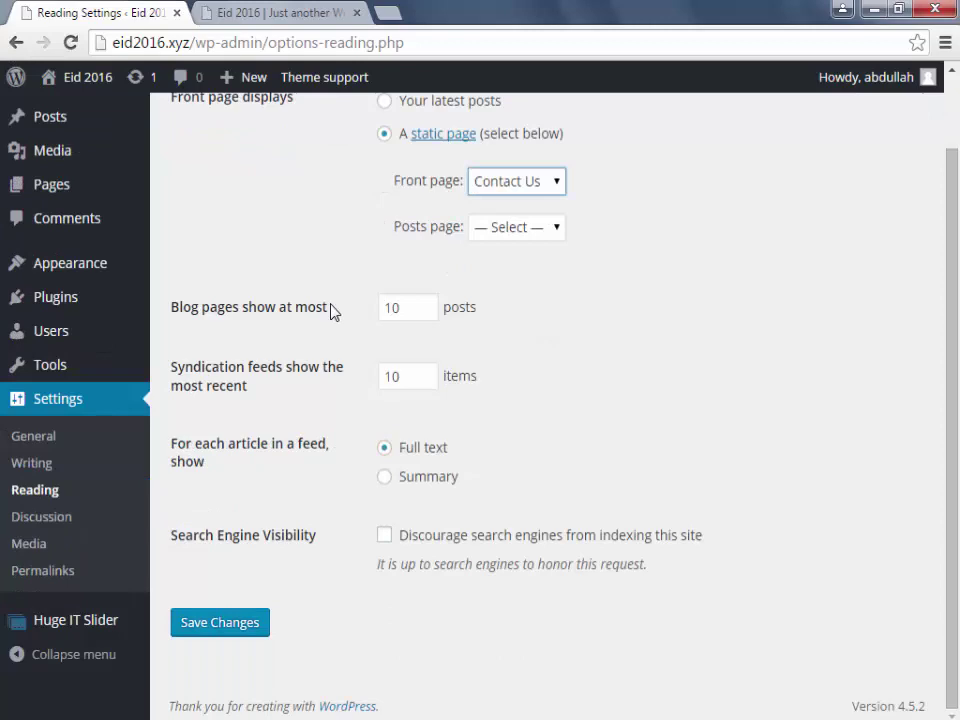
pyautogui.click(190, 630)
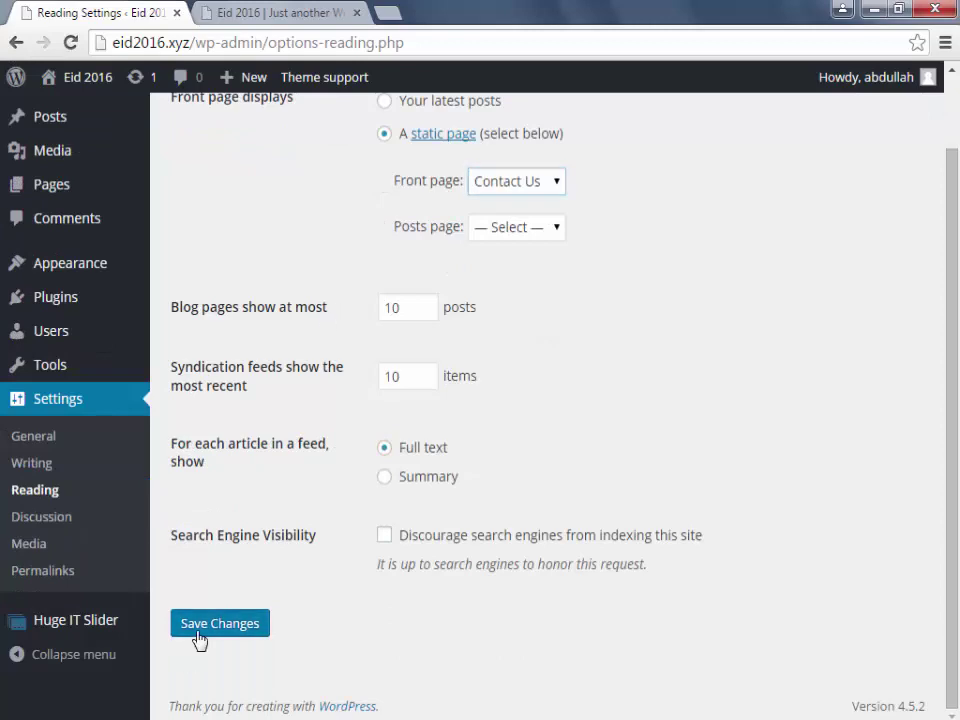
# Step: Reload eid2016.xyz and check from header to footer which page it uses as its front page
pyautogui.click(257, 13)
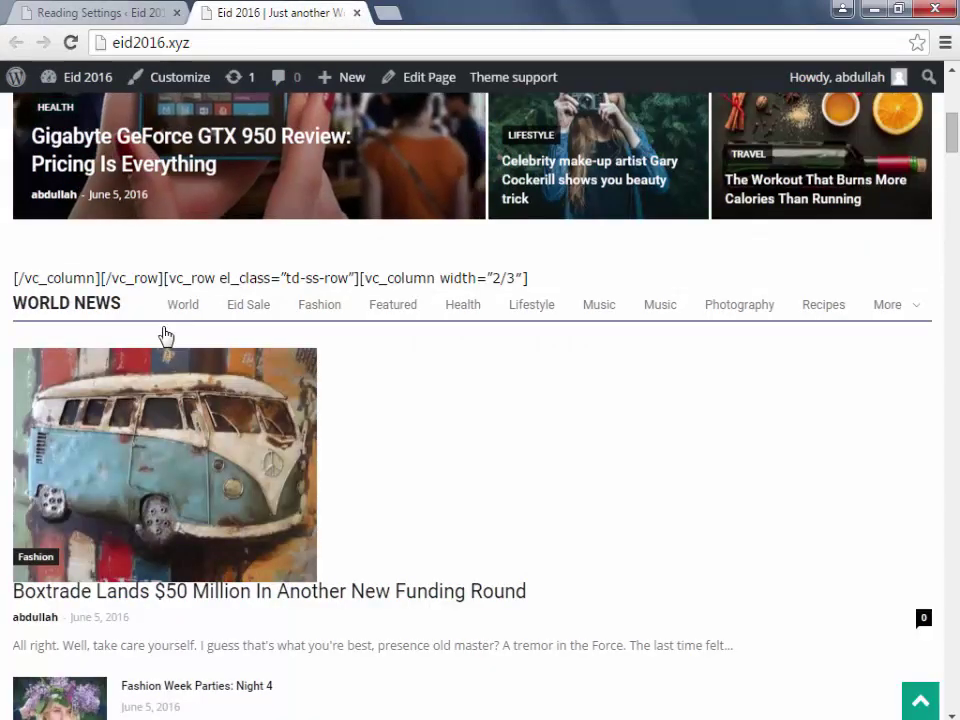
pyautogui.scroll(6, 165, 335)
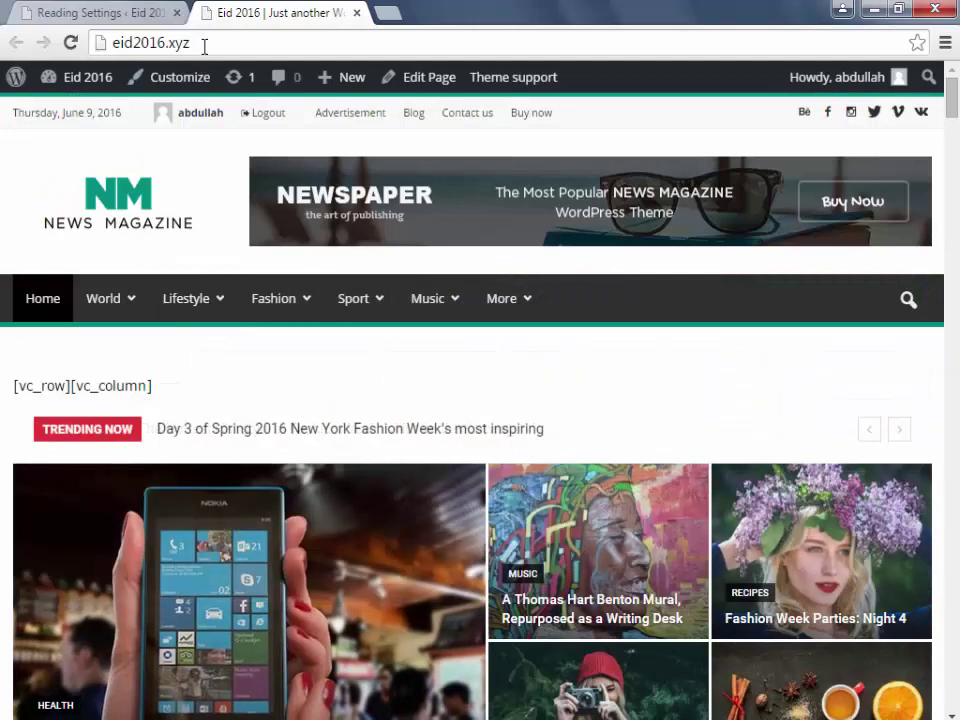
pyautogui.click(203, 44)
pyautogui.press('Return')
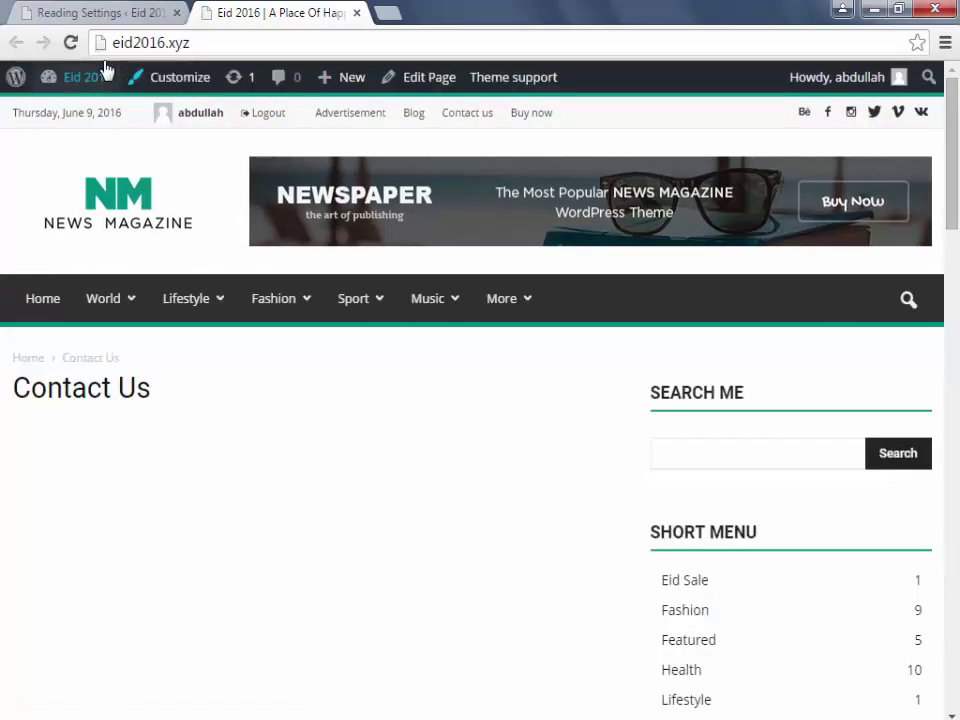
pyautogui.scroll(-2, 197, 366)
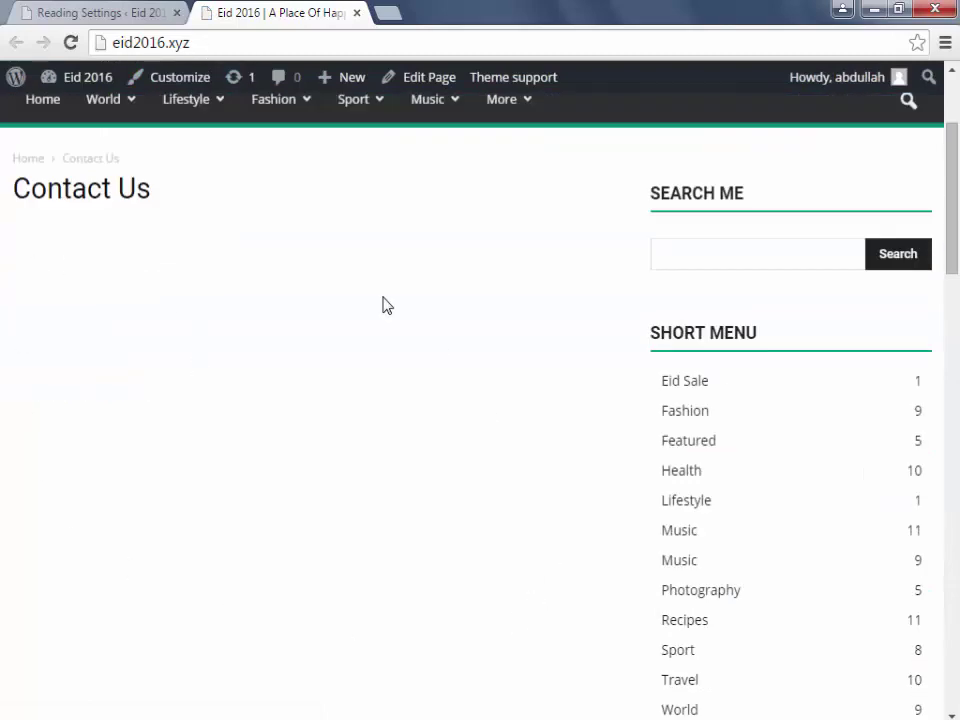
pyautogui.scroll(-5, 135, 431)
pyautogui.scroll(-5, 195, 375)
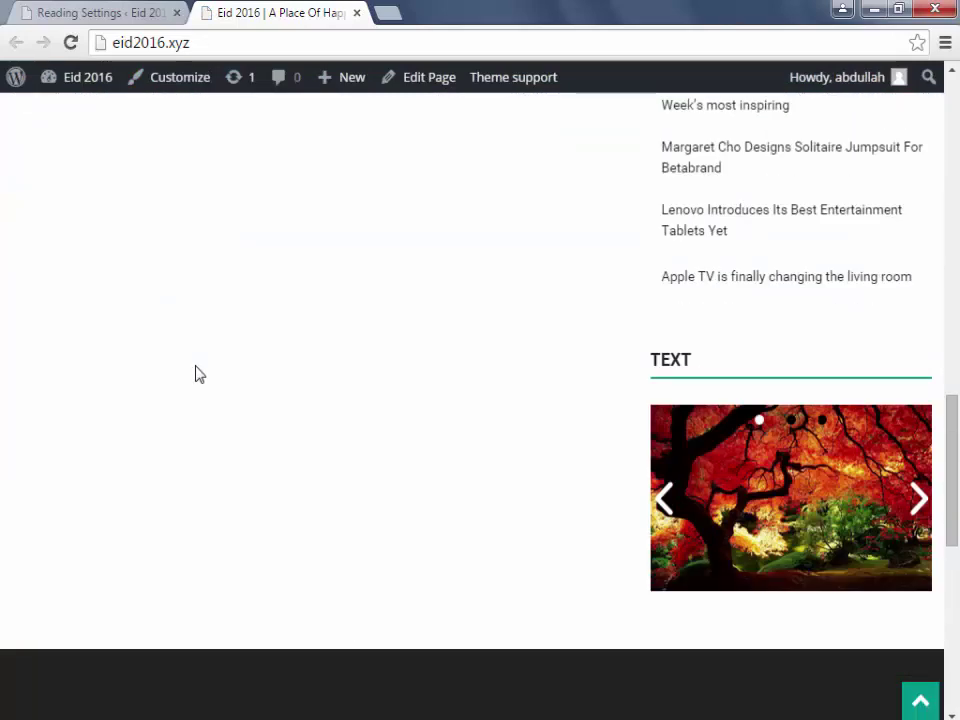
pyautogui.scroll(13, 195, 375)
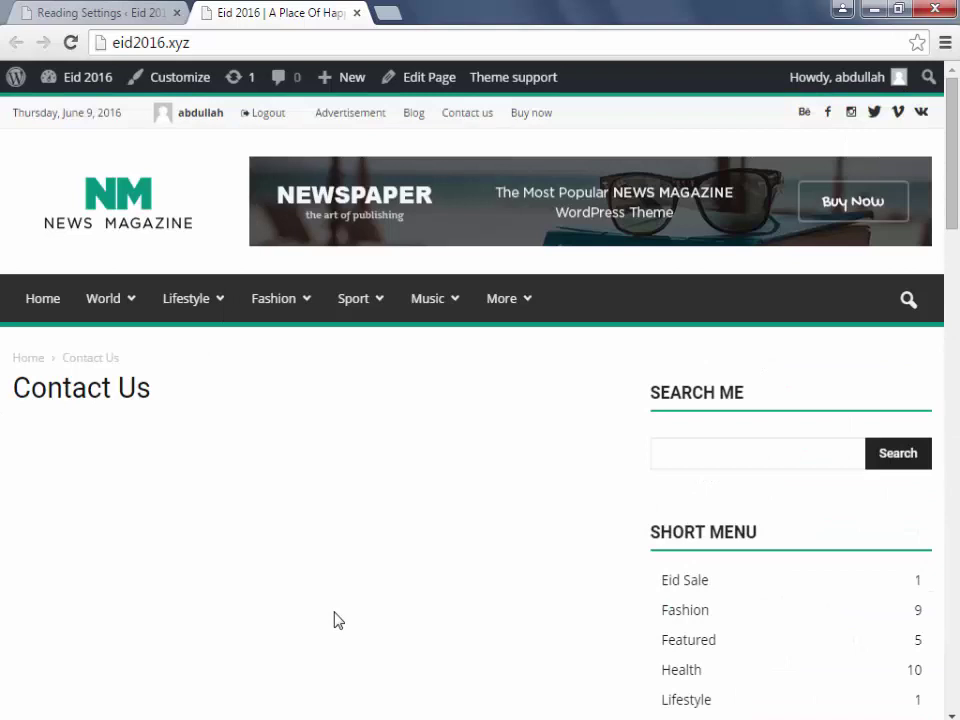
# Step: Set the static front page back to Home in the Reading Settings and save the changes
pyautogui.click(86, 12)
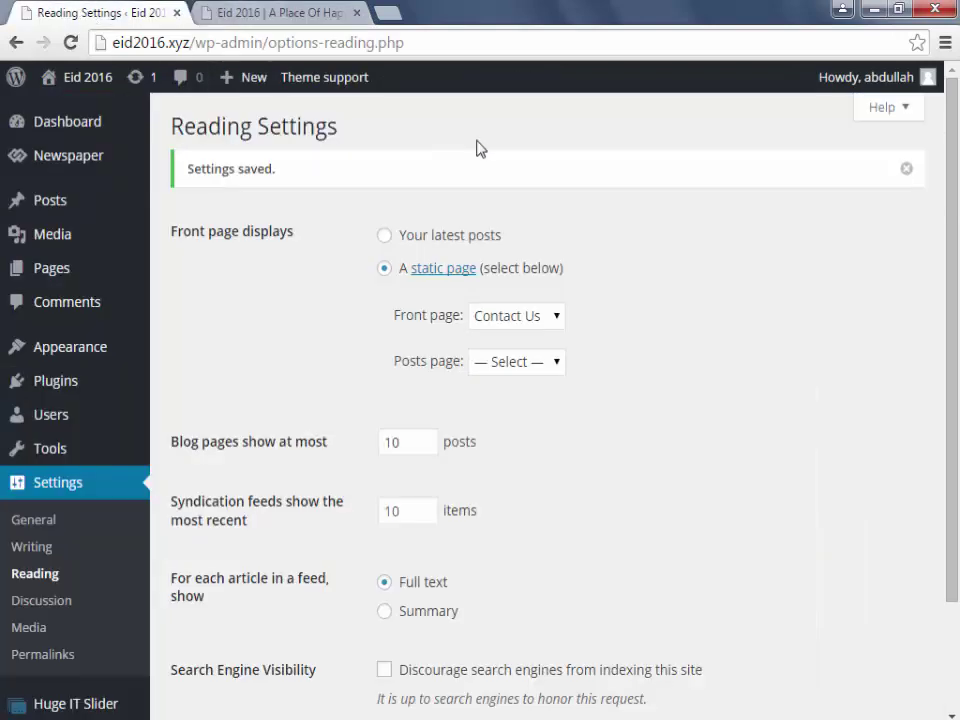
pyautogui.click(537, 364)
pyautogui.click(532, 316)
pyautogui.click(514, 397)
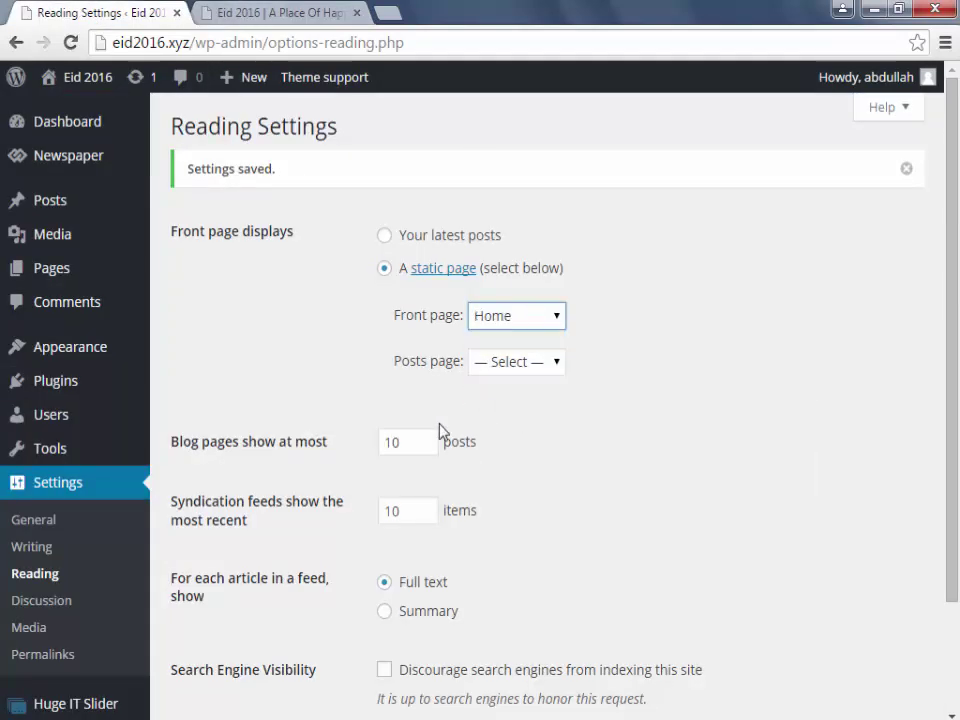
pyautogui.scroll(-3, 380, 440)
pyautogui.click(234, 628)
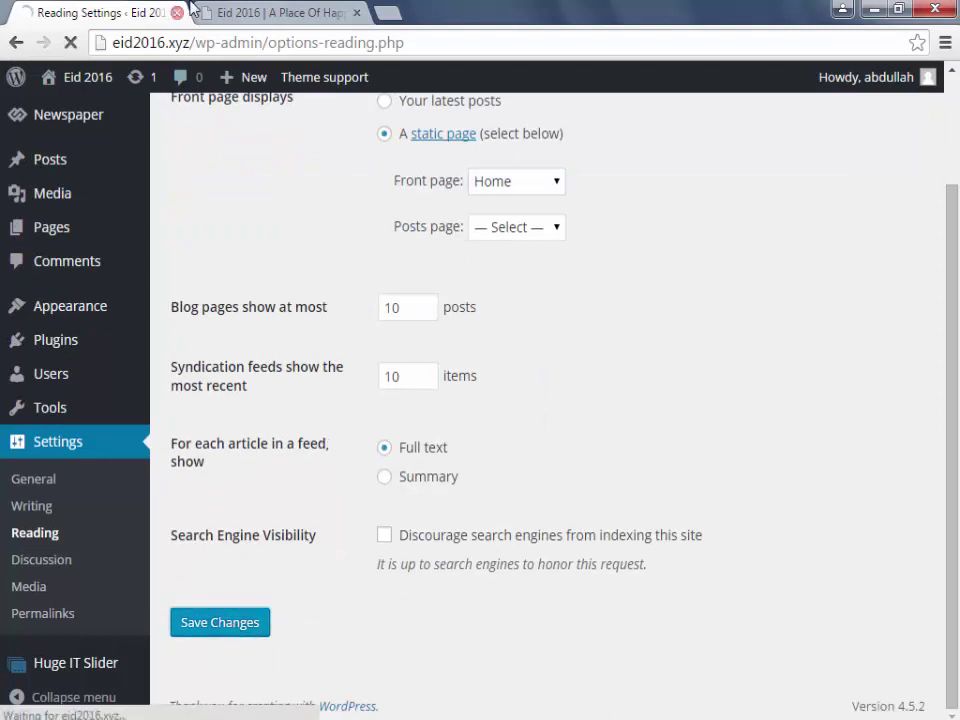
# Step: Reload the live site and check the front page content down to the World News section
pyautogui.click(194, 10)
pyautogui.click(221, 39)
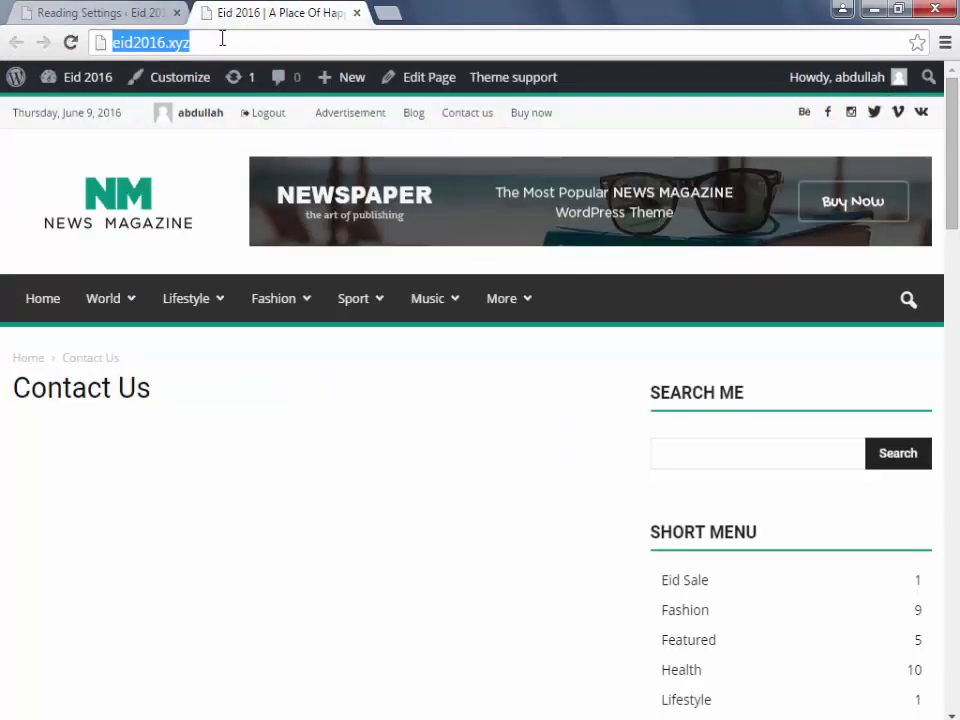
pyautogui.press('Return')
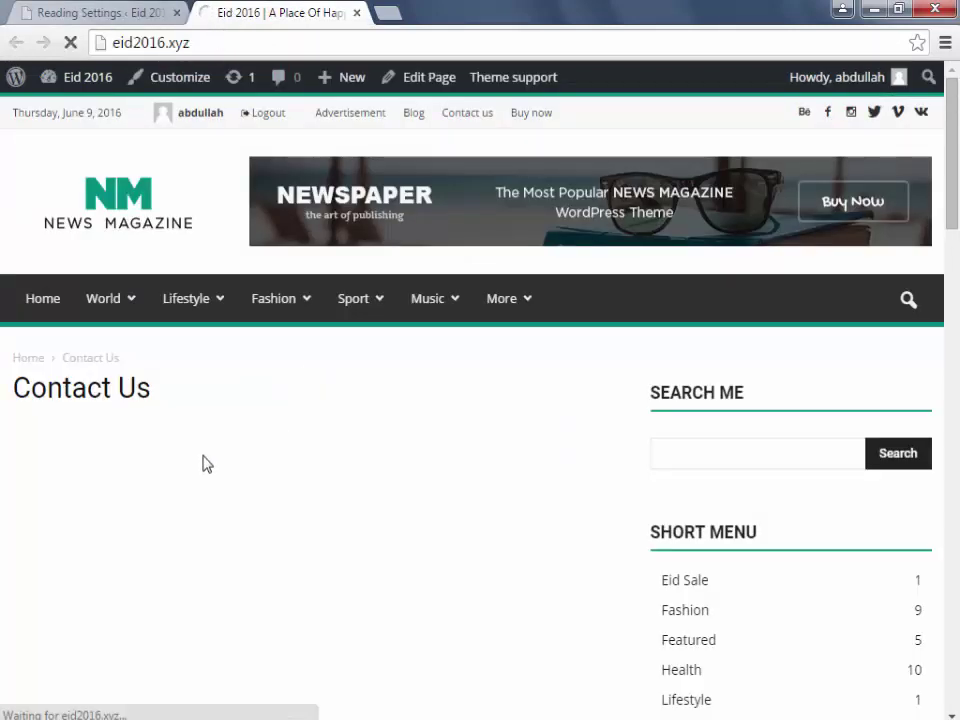
pyautogui.scroll(-3, 203, 463)
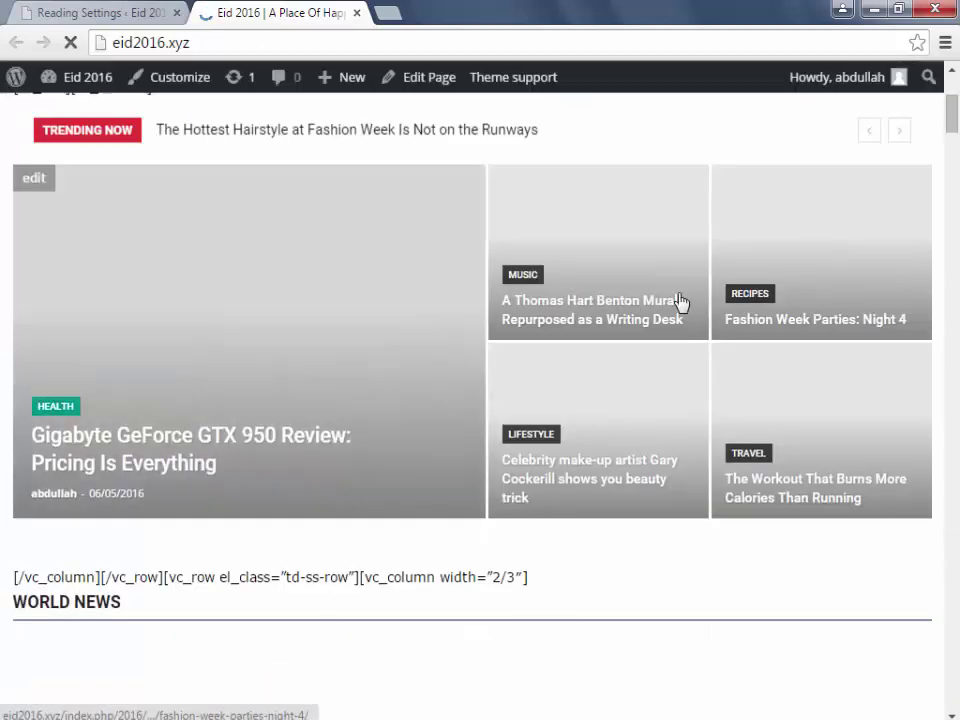
pyautogui.scroll(-5, 287, 422)
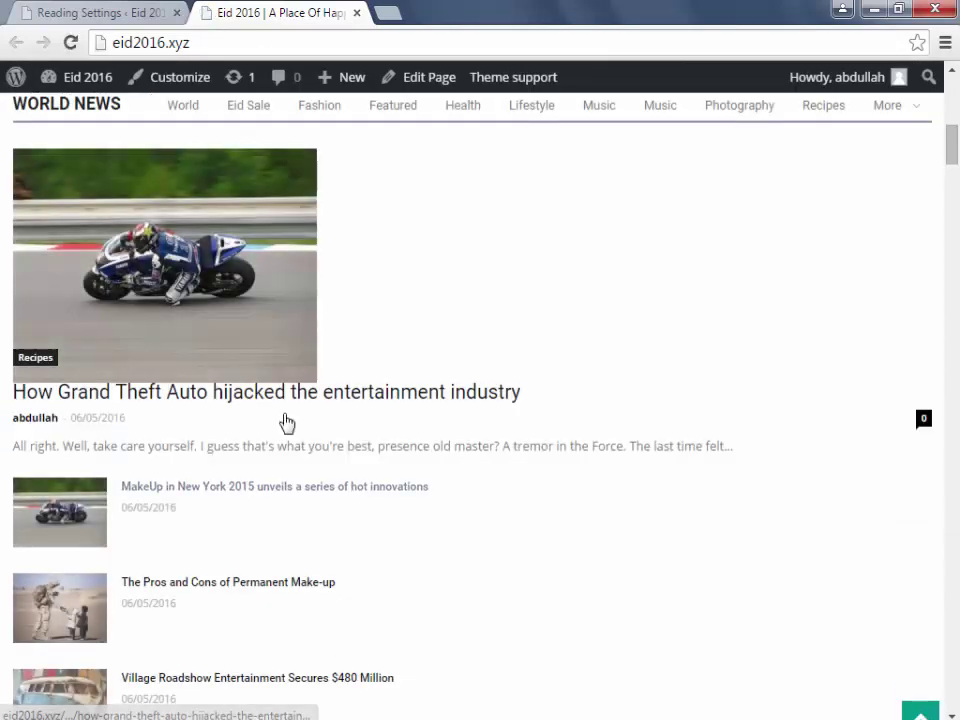
# Step: In the Reading Settings, limit blog pages to 7 posts and syndication feeds to the 7 most recent items
pyautogui.hotkey('ctrl', 'Tab')
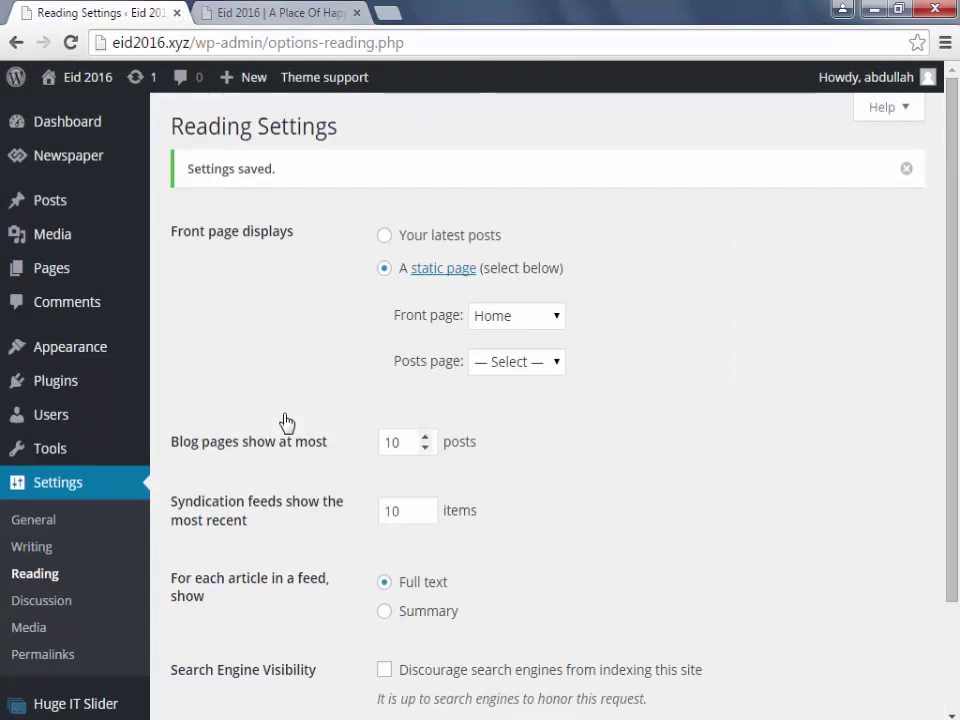
pyautogui.press('Tab')
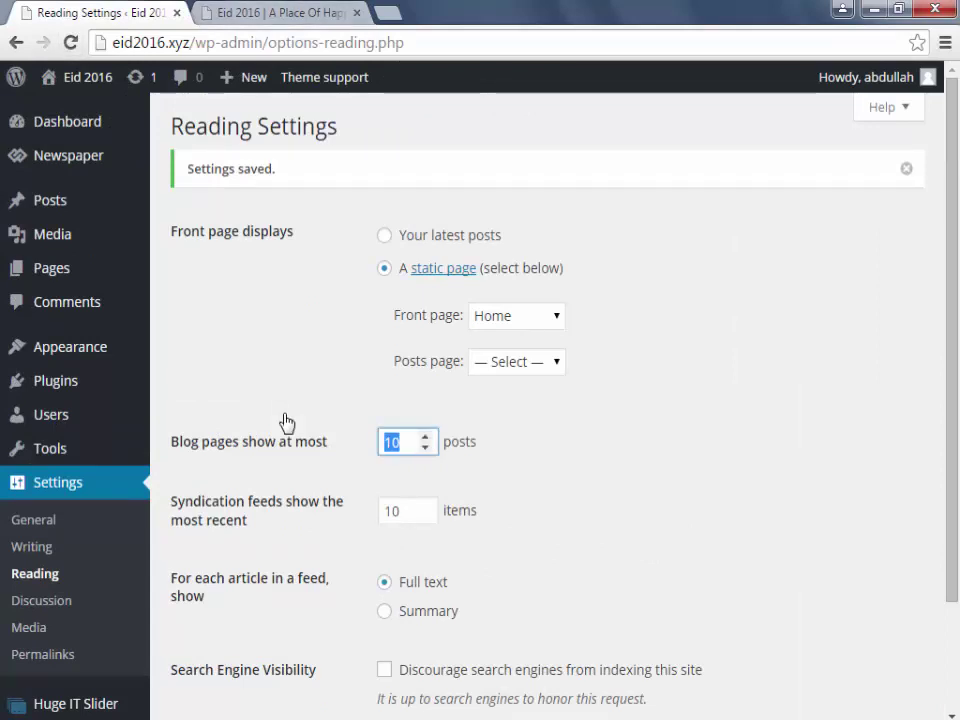
pyautogui.write('7')
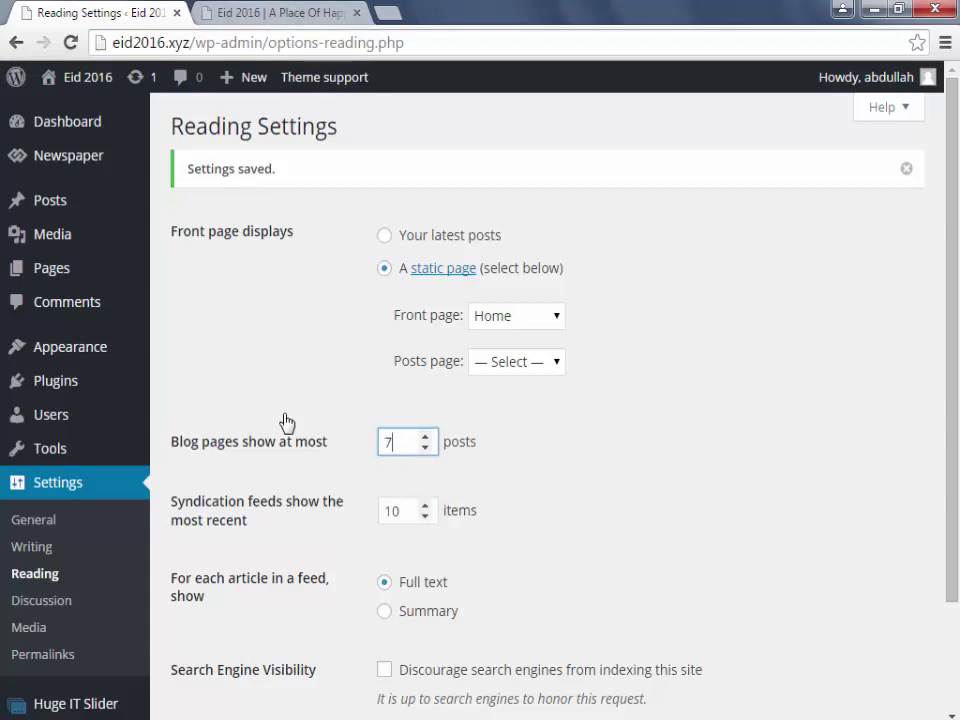
pyautogui.press('Tab')
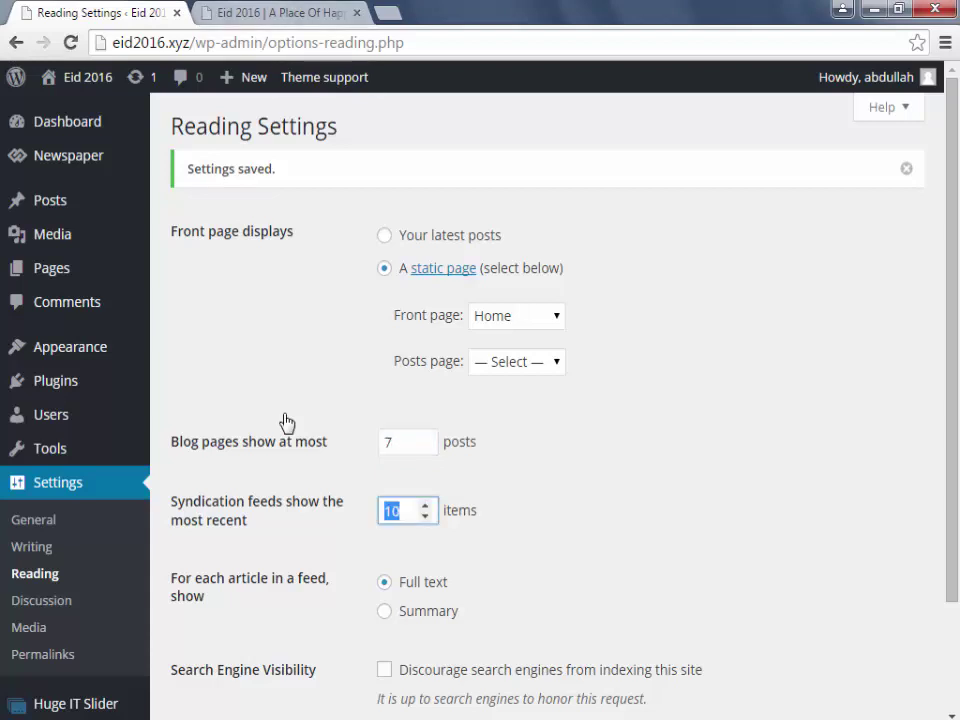
pyautogui.write('7')
pyautogui.scroll(-1, 287, 422)
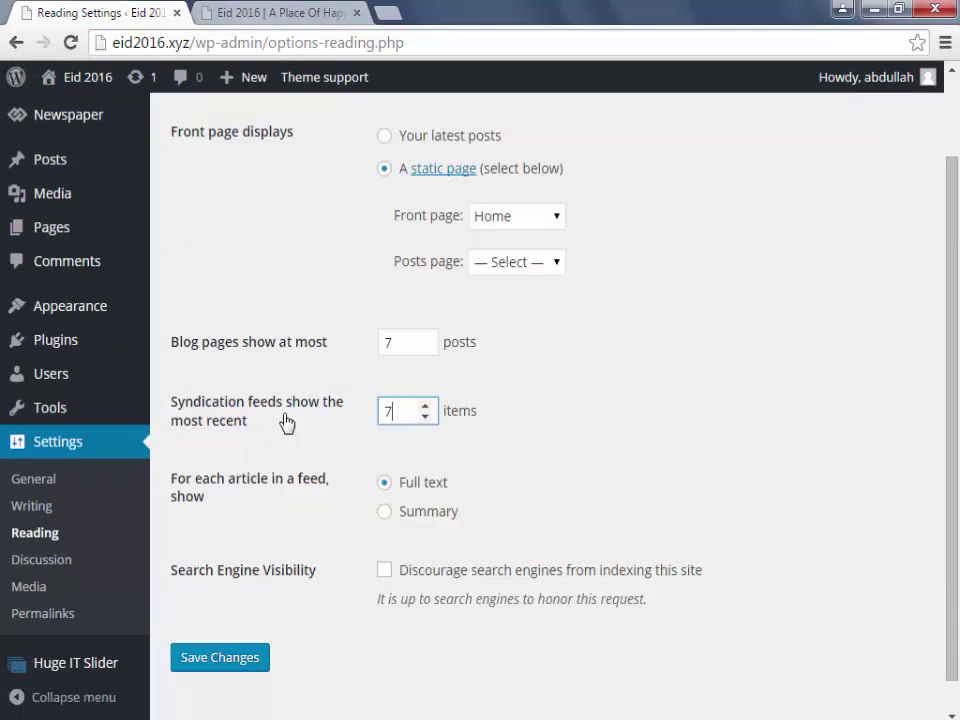
pyautogui.click(287, 422)
pyautogui.click(287, 422)
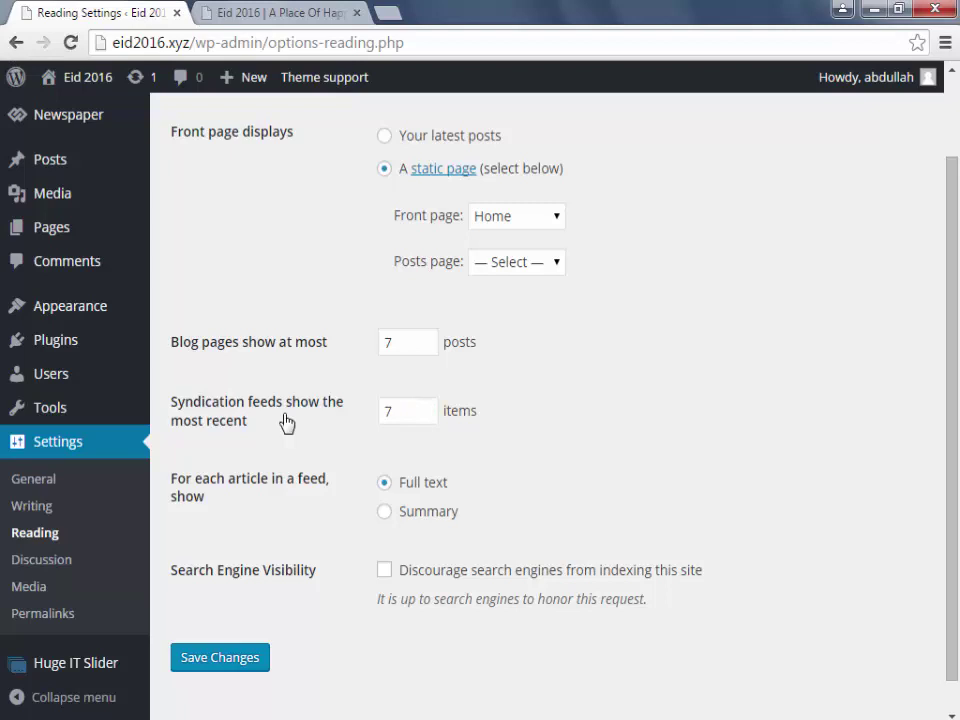
# Step: Show a summary for each feed article, discourage search engines from indexing the site, and save the Reading Settings
pyautogui.press('Down')
pyautogui.press('Tab')
pyautogui.press('space')
pyautogui.scroll(-1, 287, 423)
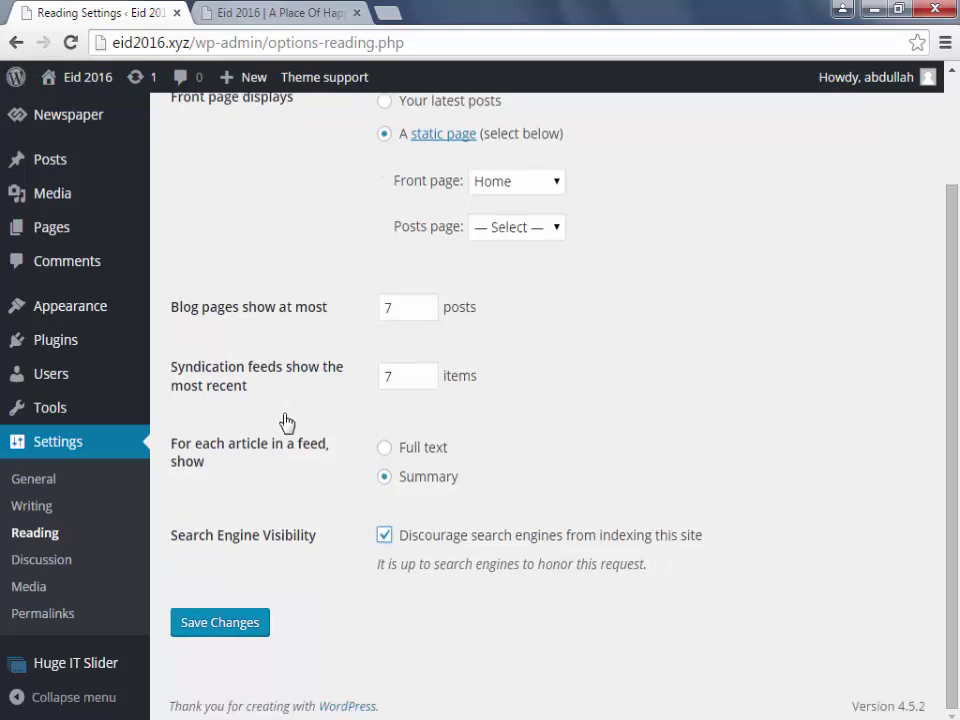
pyautogui.press('Tab')
pyautogui.press('Return')
# Step: Open the Discussion Settings and disallow people from posting comments on new articles
pyautogui.click(41, 560)
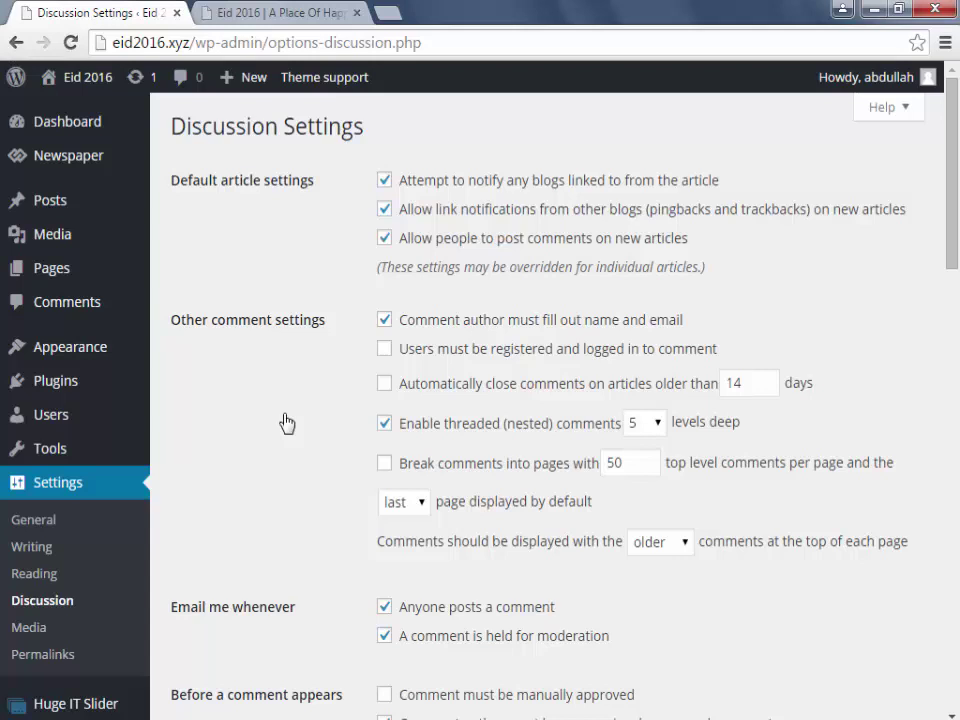
pyautogui.click(384, 238)
pyautogui.scroll(-1, 287, 423)
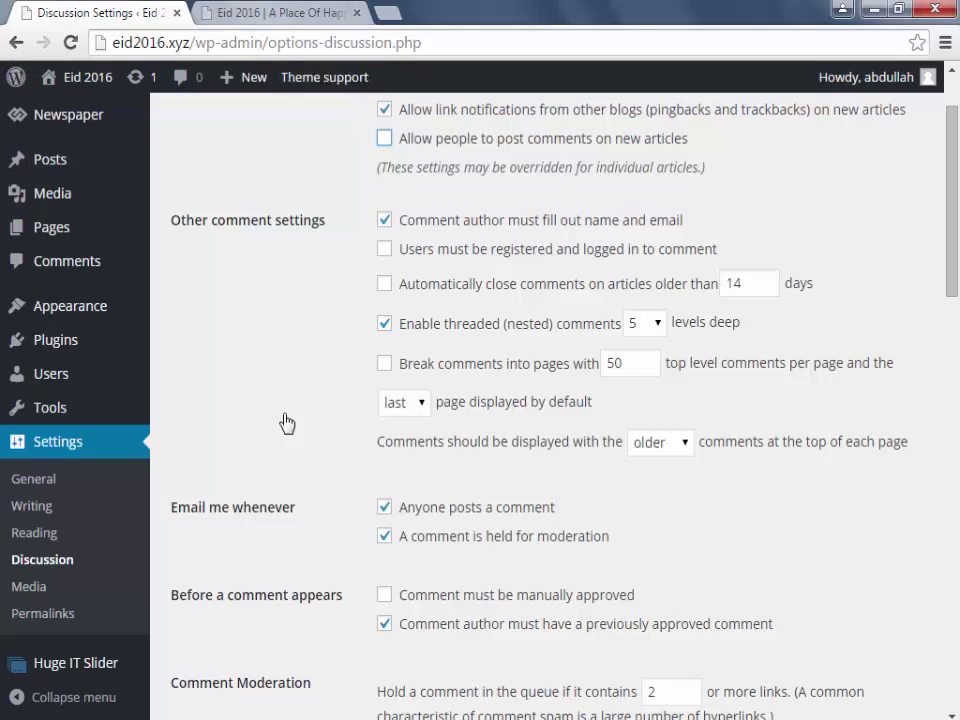
# Step: On the live site, open the Village Roadshow Entertainment article and look through it down to the comment form
pyautogui.hotkey('ctrl', 'Tab')
pyautogui.scroll(-6, 287, 423)
pyautogui.scroll(2, 287, 423)
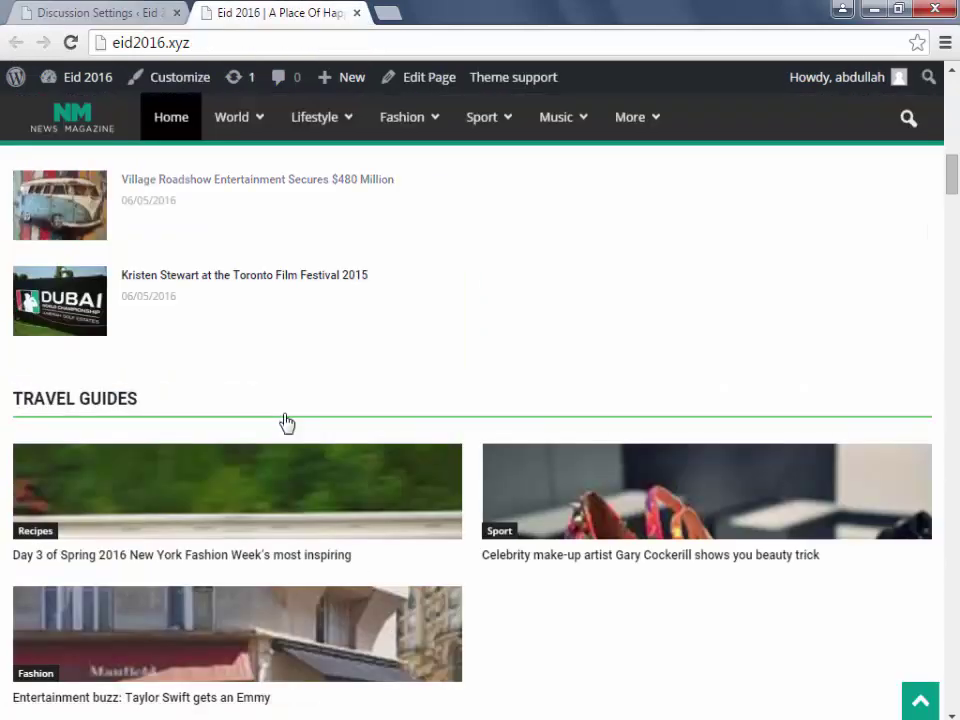
pyautogui.press('F5')
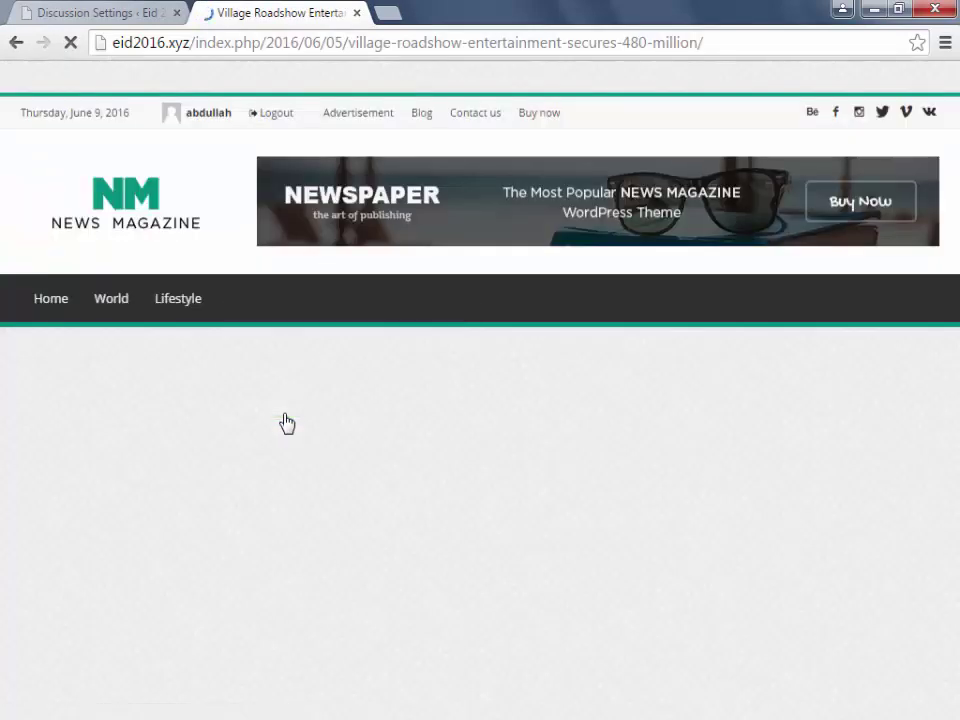
pyautogui.scroll(-12, 287, 423)
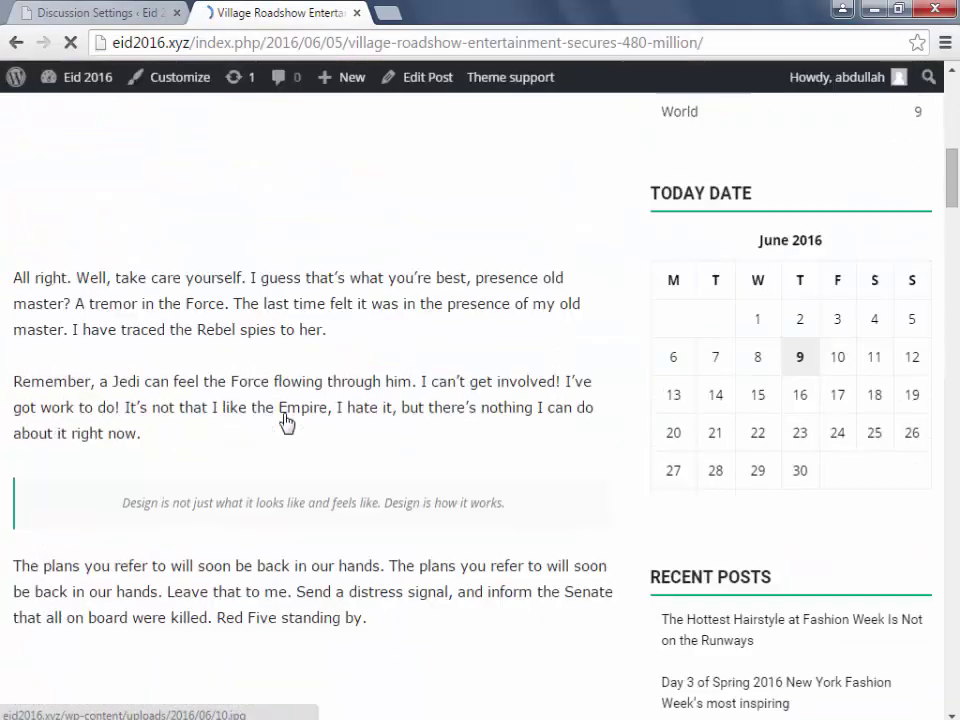
pyautogui.scroll(-8, 287, 423)
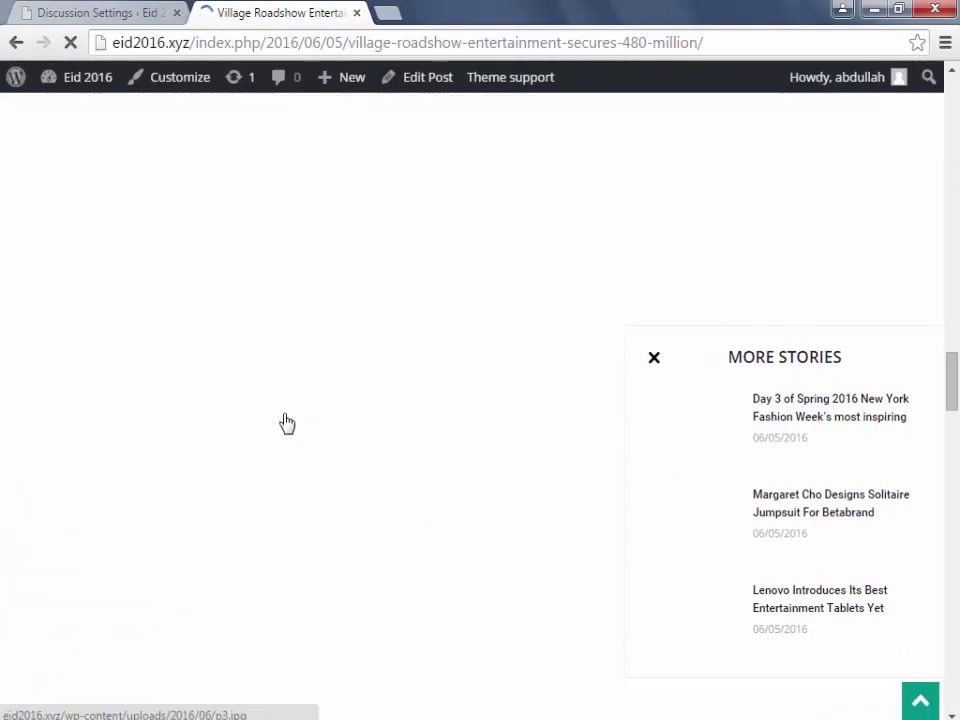
pyautogui.scroll(-15, 286, 422)
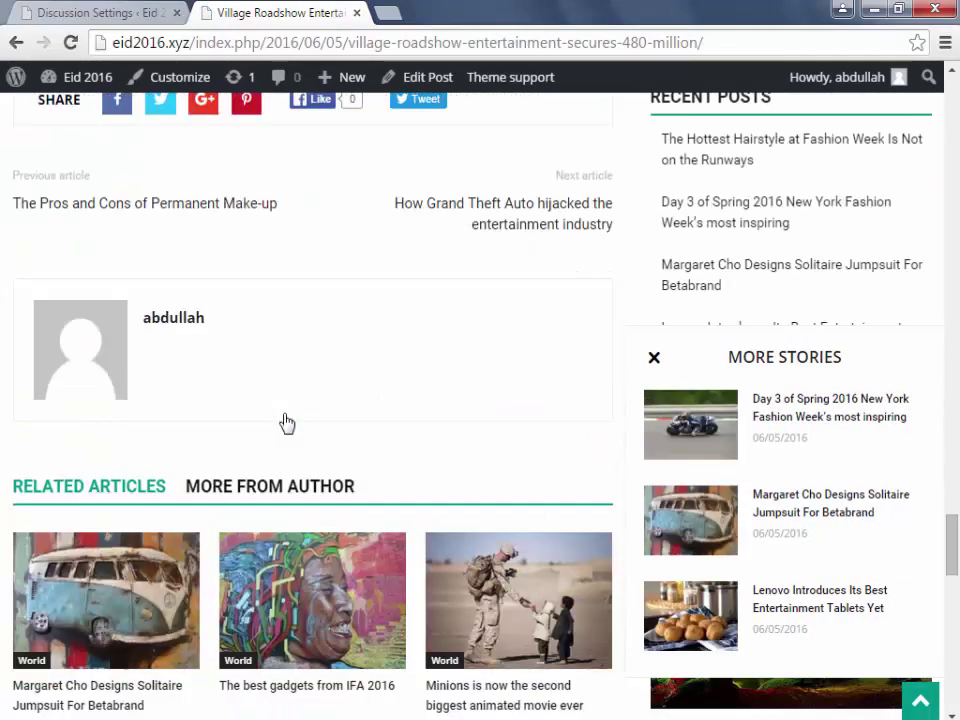
pyautogui.scroll(-2, 287, 423)
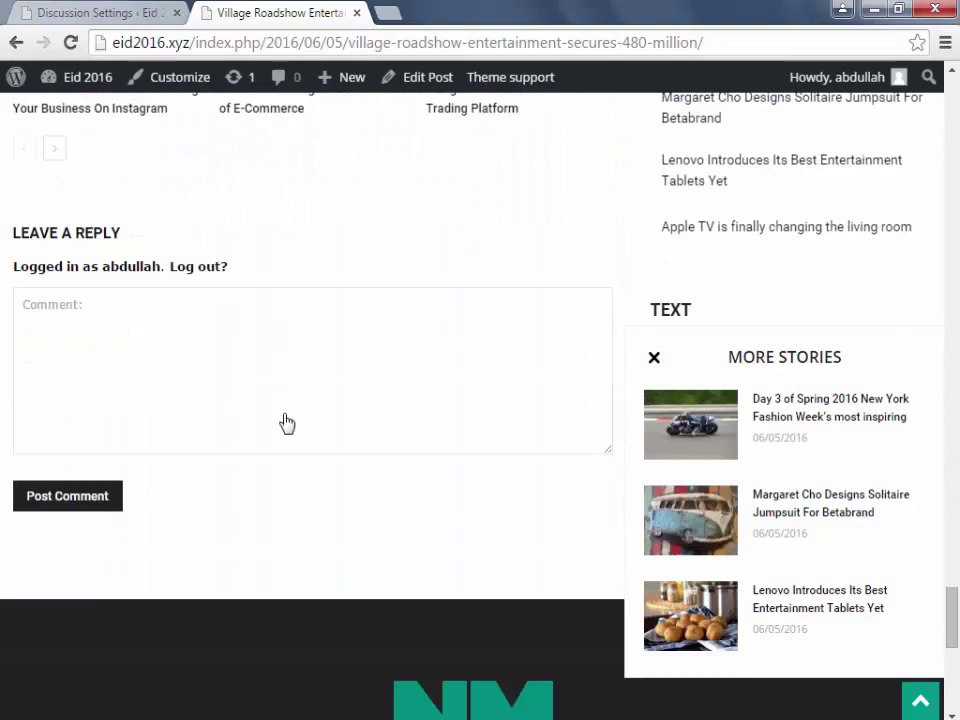
pyautogui.scroll(1, 287, 423)
pyautogui.scroll(12, 287, 423)
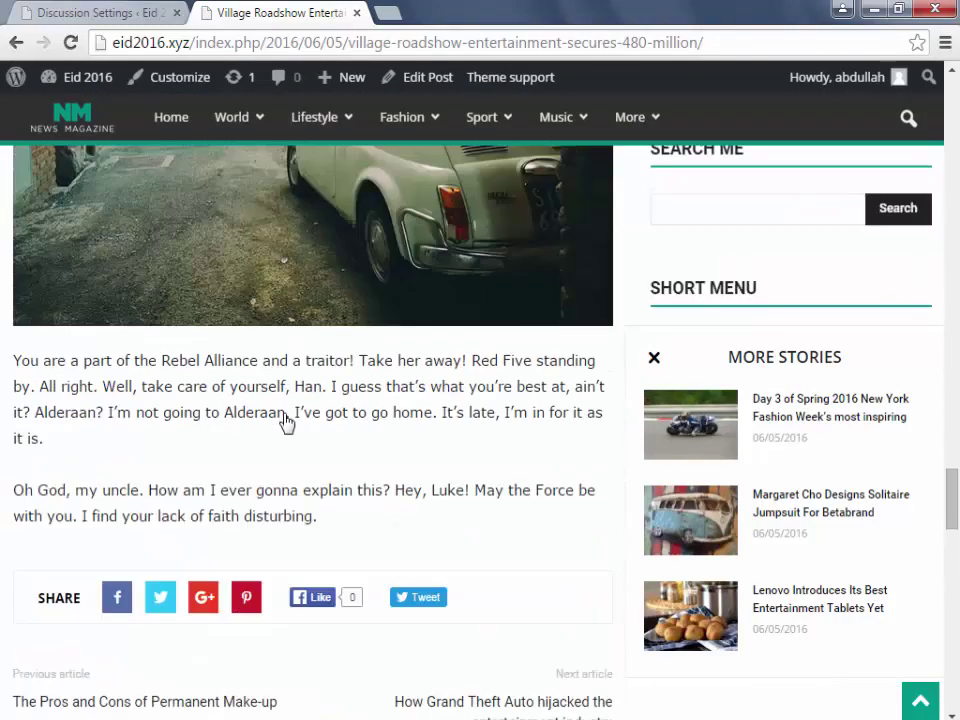
pyautogui.scroll(-3, 286, 422)
pyautogui.scroll(-8, 286, 422)
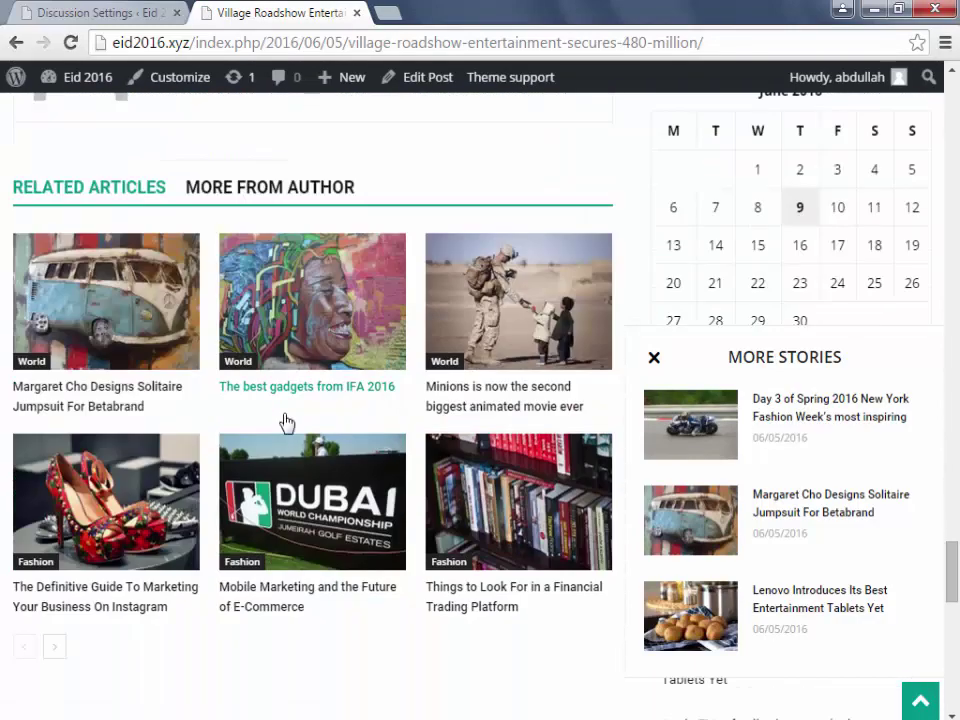
# Step: Examine the Leave a Reply section beneath the article, placing the cursor in its empty comment box
pyautogui.click(287, 423)
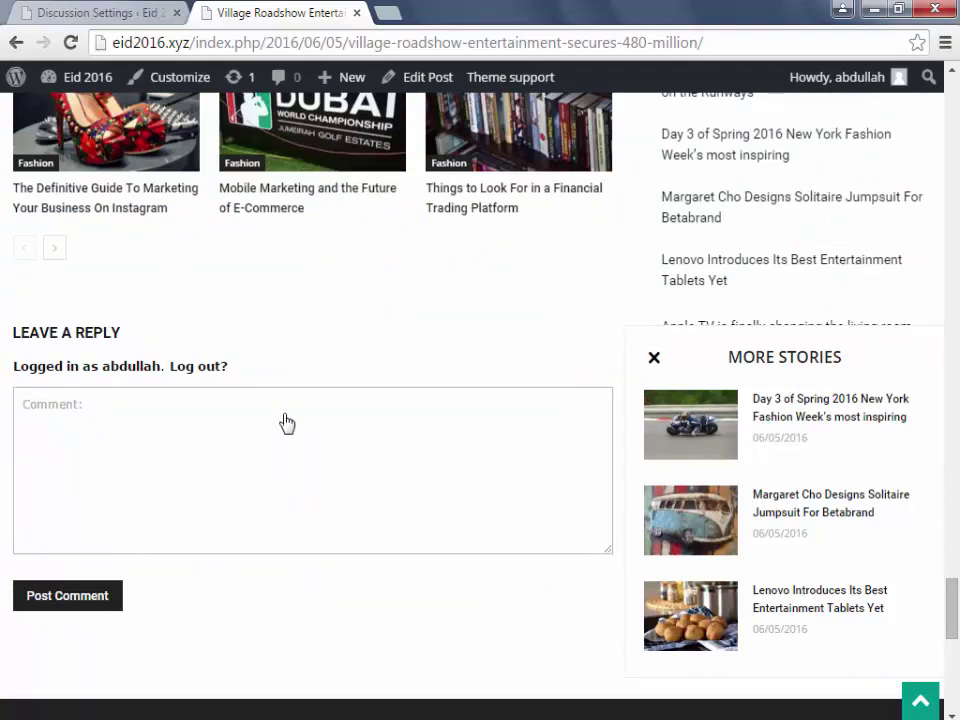
pyautogui.hotkey('shift', 'Tab')
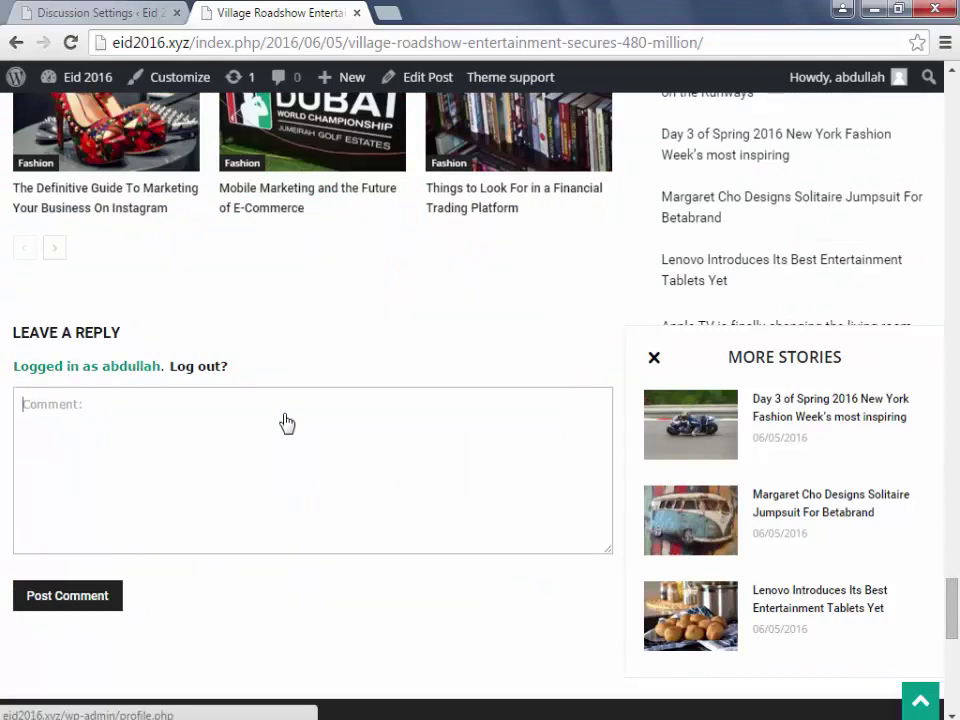
pyautogui.click(287, 423)
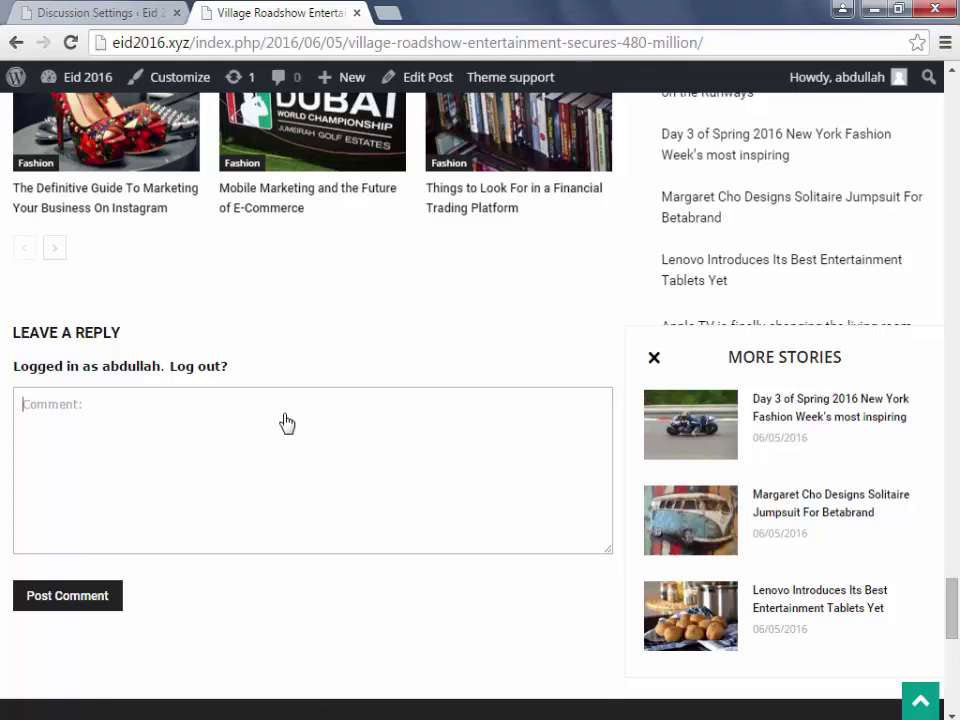
pyautogui.hotkey('shift', 'Tab')
pyautogui.click(287, 423)
pyautogui.press('Tab')
pyautogui.click(287, 423)
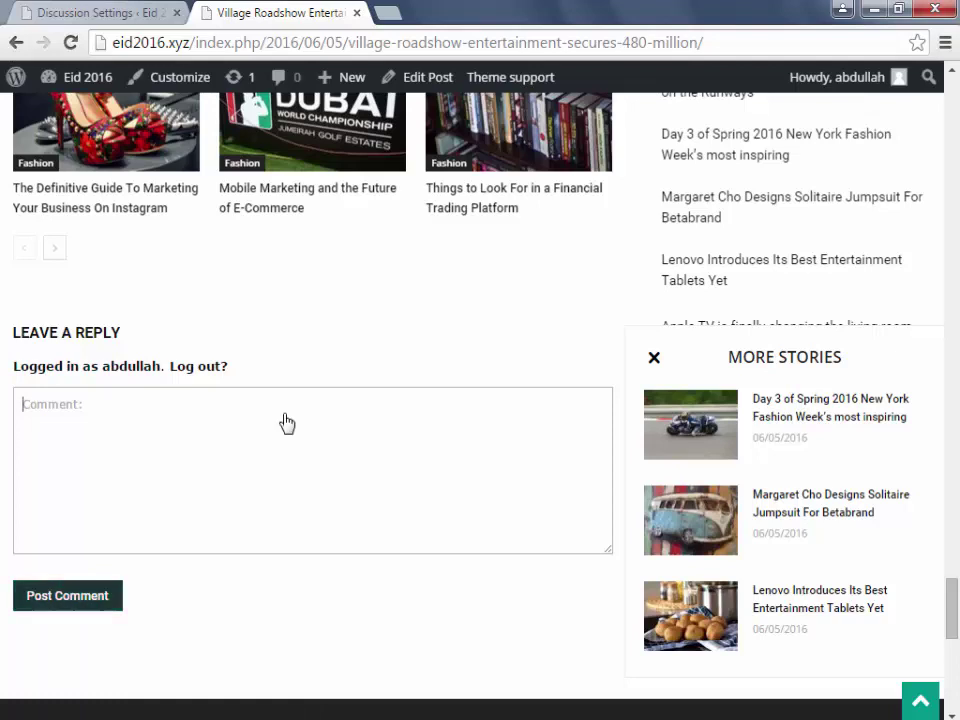
# Step: Back in the Discussion Settings, require users to be registered and logged in to comment, and allow comments on new articles
pyautogui.hotkey('ctrl', 'Tab')
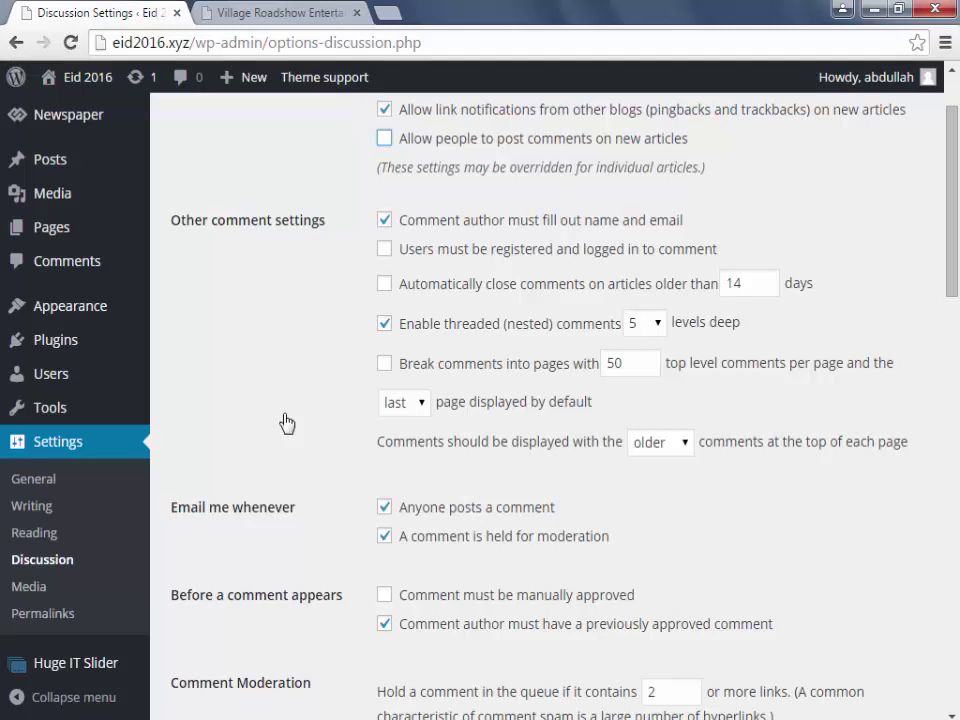
pyautogui.click(384, 249)
pyautogui.click(384, 138)
# Step: Set the article age for automatically closing comments to 20 days
pyautogui.press('Tab')
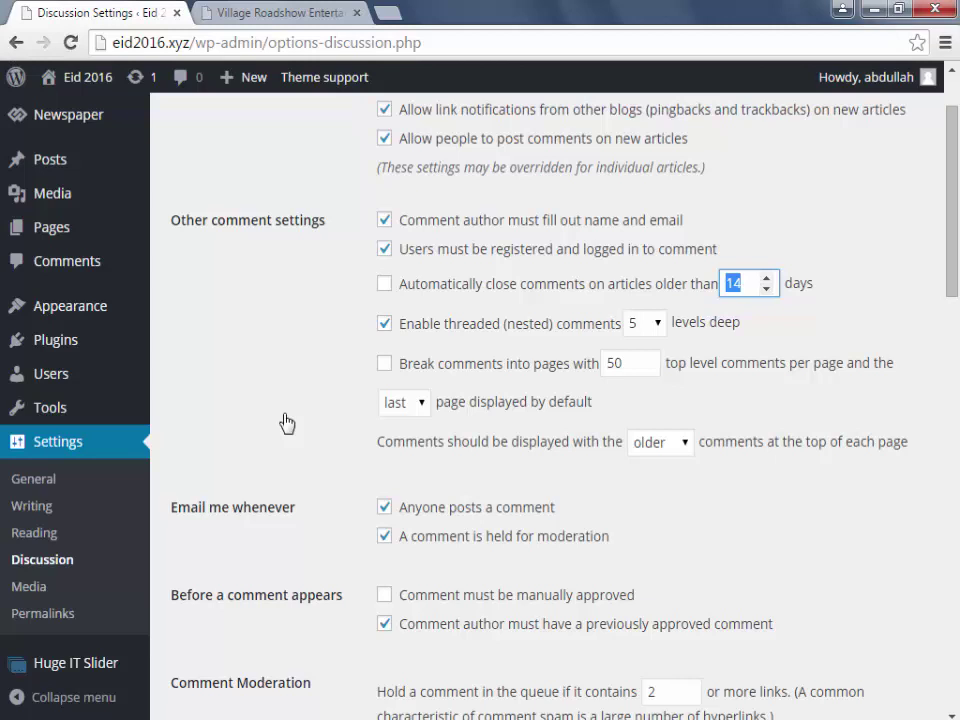
pyautogui.write('20')
pyautogui.click(287, 424)
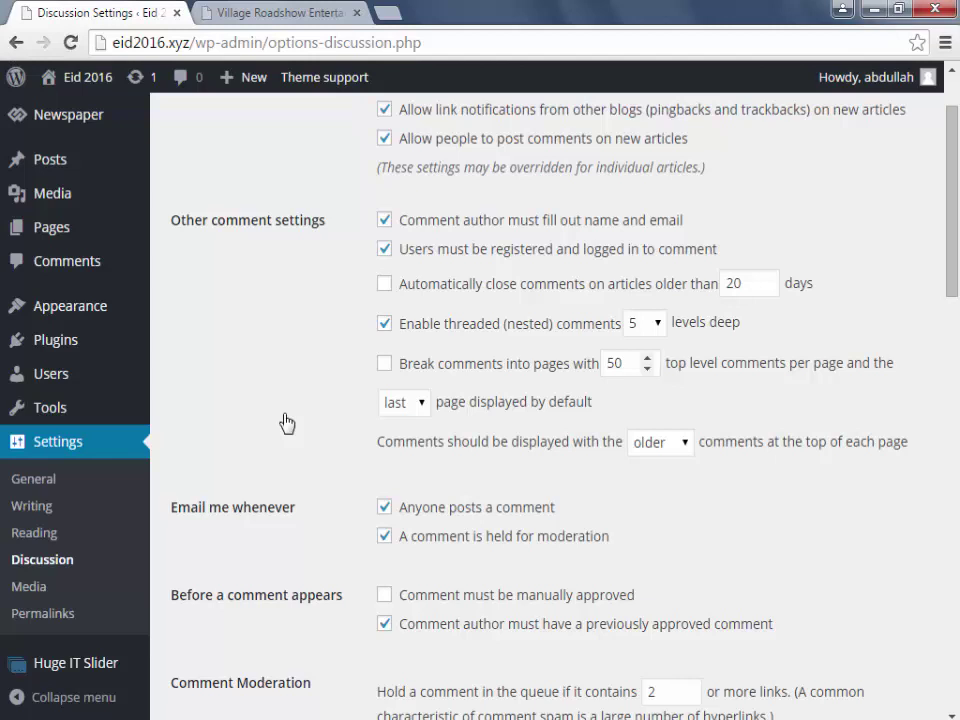
# Step: Enable breaking comments into pages with 7 top level comments per page
pyautogui.press('Tab')
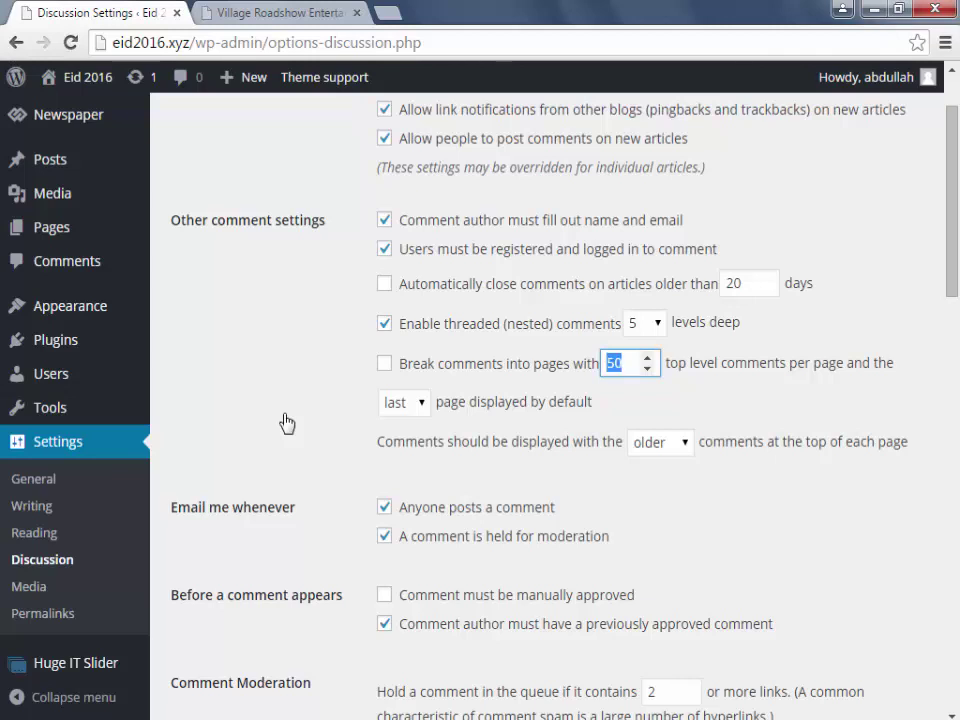
pyautogui.write('7')
pyautogui.click(286, 422)
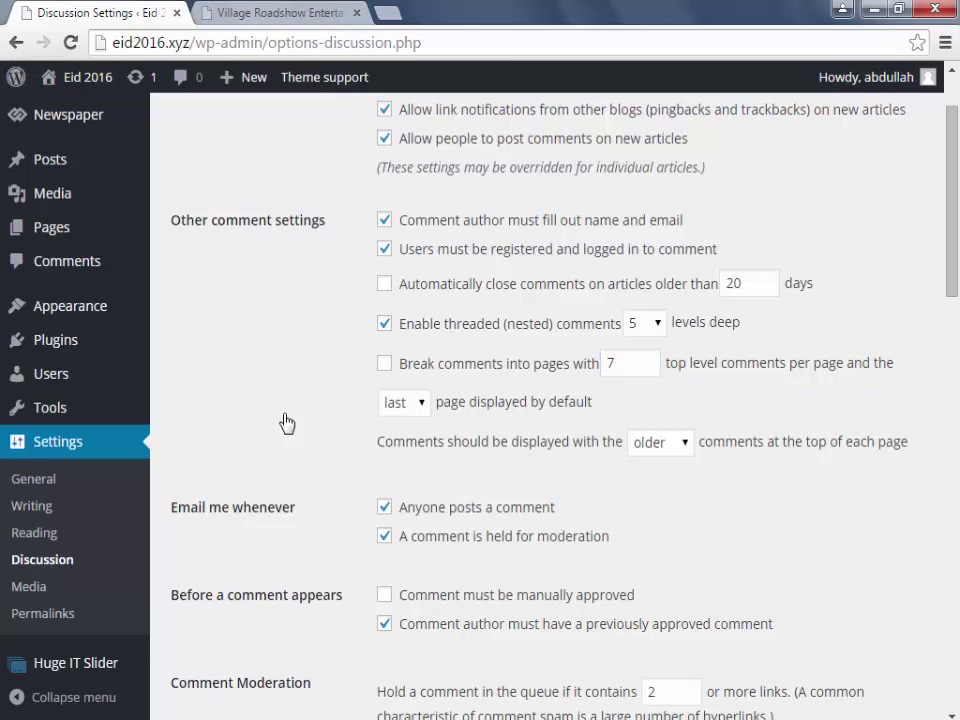
pyautogui.click(384, 363)
# Step: Review the email notification, moderation and avatar options further down the Discussion Settings, including the maximum rating choices
pyautogui.scroll(-2, 287, 423)
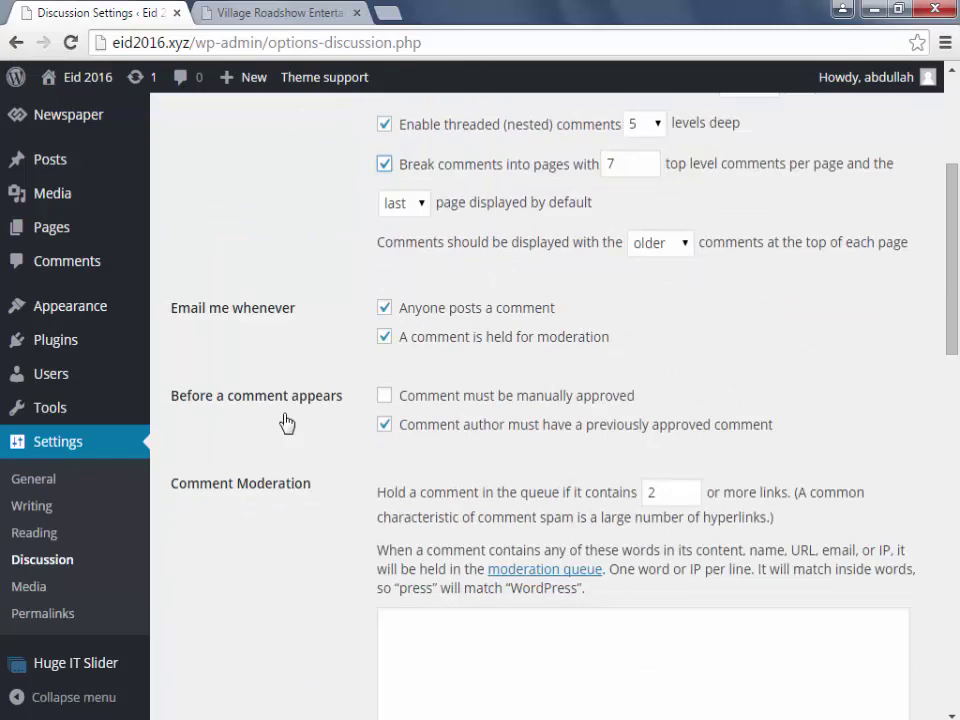
pyautogui.scroll(-9, 287, 423)
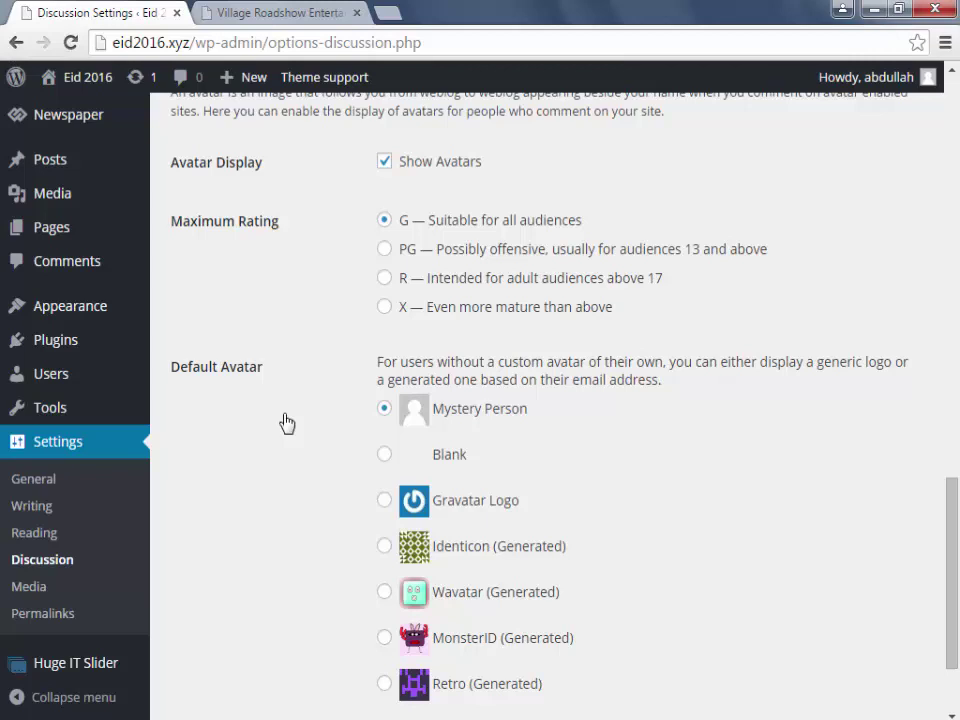
pyautogui.press('Down')
pyautogui.press('Down')
pyautogui.press('Down')
pyautogui.press('Down')
pyautogui.scroll(-2, 286, 423)
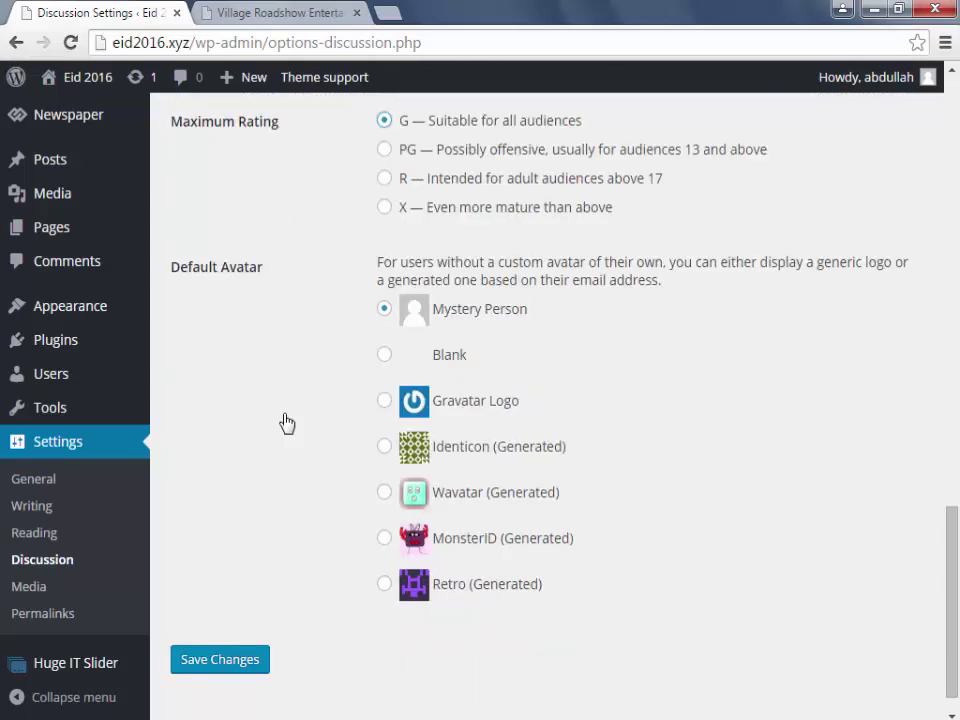
# Step: Choose Gravatar Logo as the default avatar and save the Discussion Settings
pyautogui.press('Down')
pyautogui.press('Down')
pyautogui.press('Return')
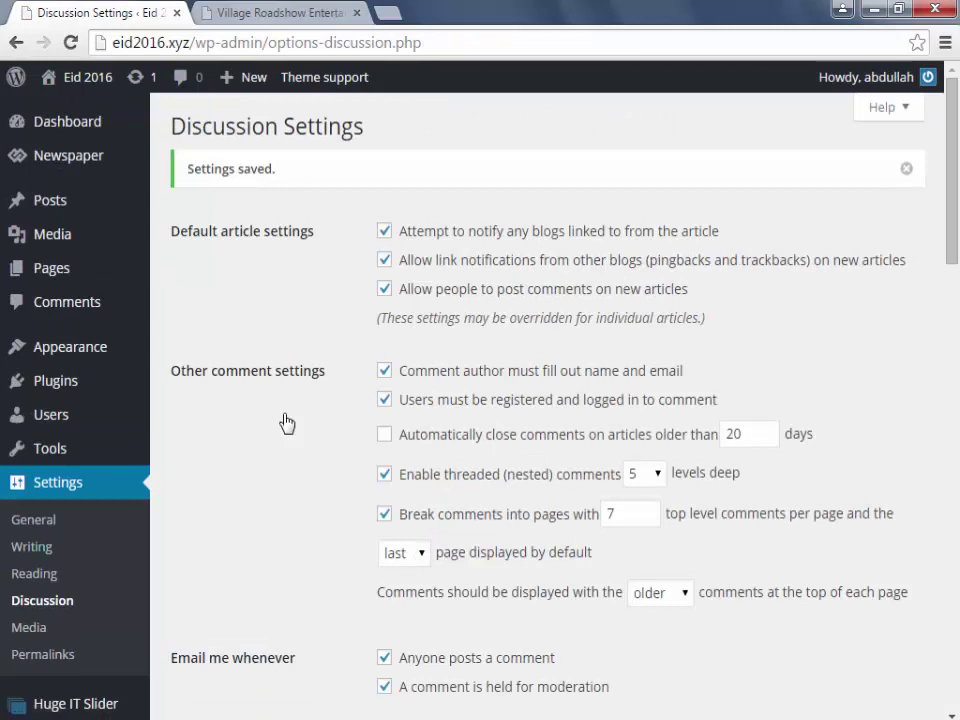
# Step: Open the Media Settings and review the thumbnail, medium and large image sizes
pyautogui.click(29, 628)
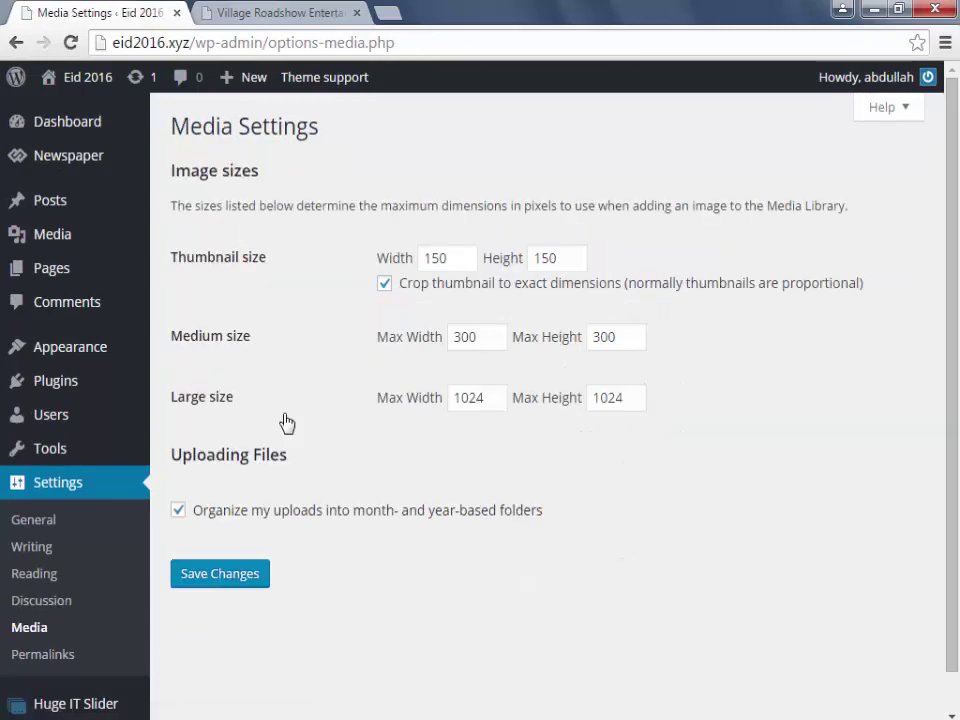
pyautogui.moveTo(171, 257); pyautogui.dragTo(267, 257)
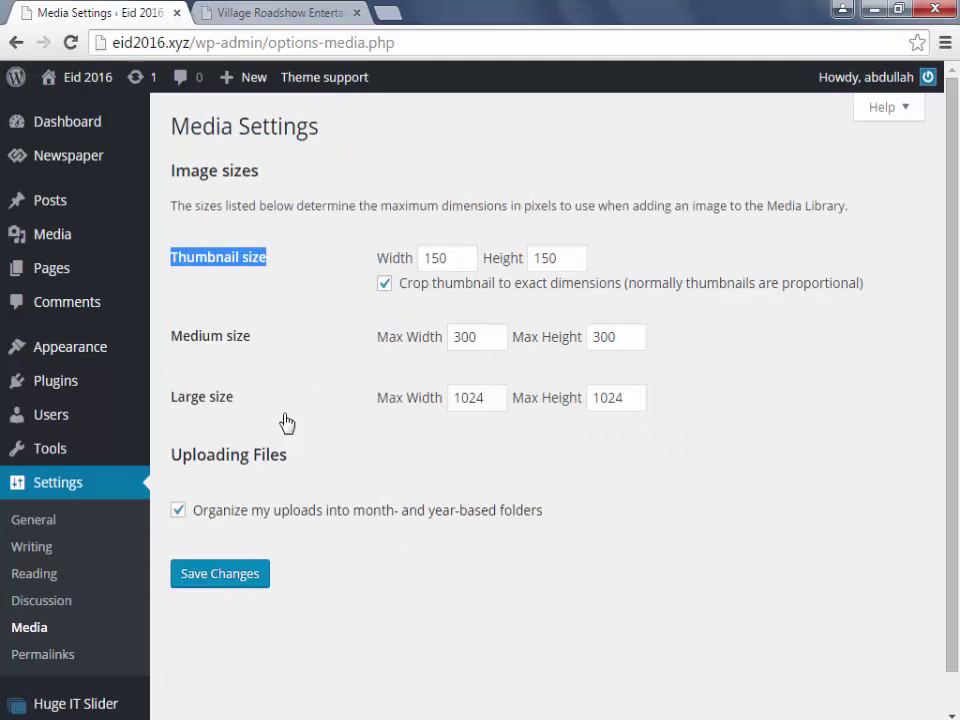
pyautogui.moveTo(171, 336); pyautogui.dragTo(251, 336)
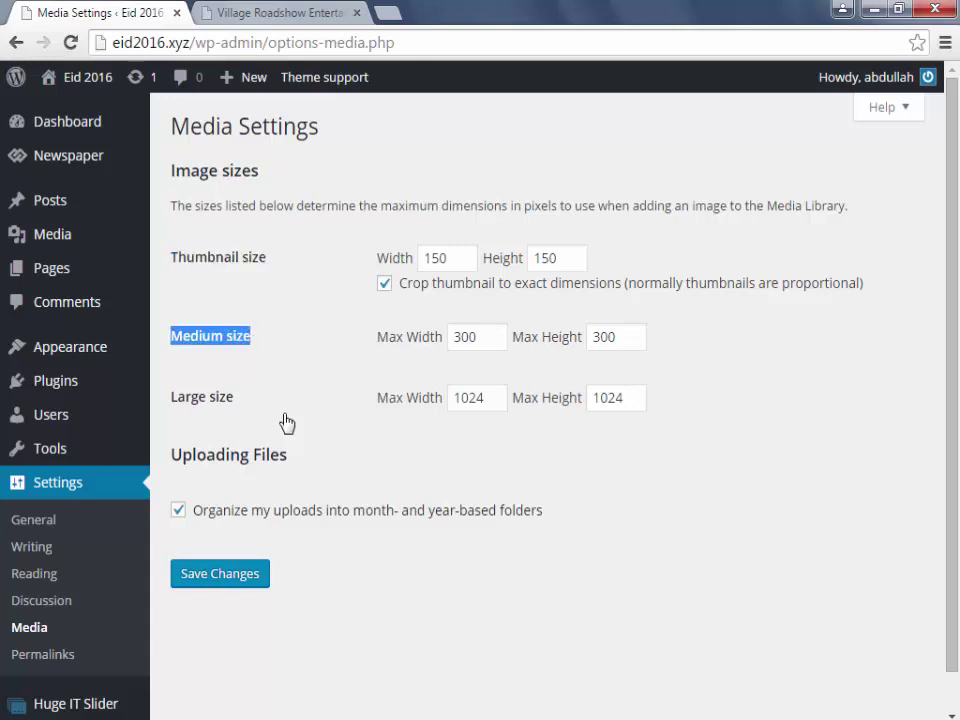
pyautogui.moveTo(171, 397); pyautogui.dragTo(233, 397)
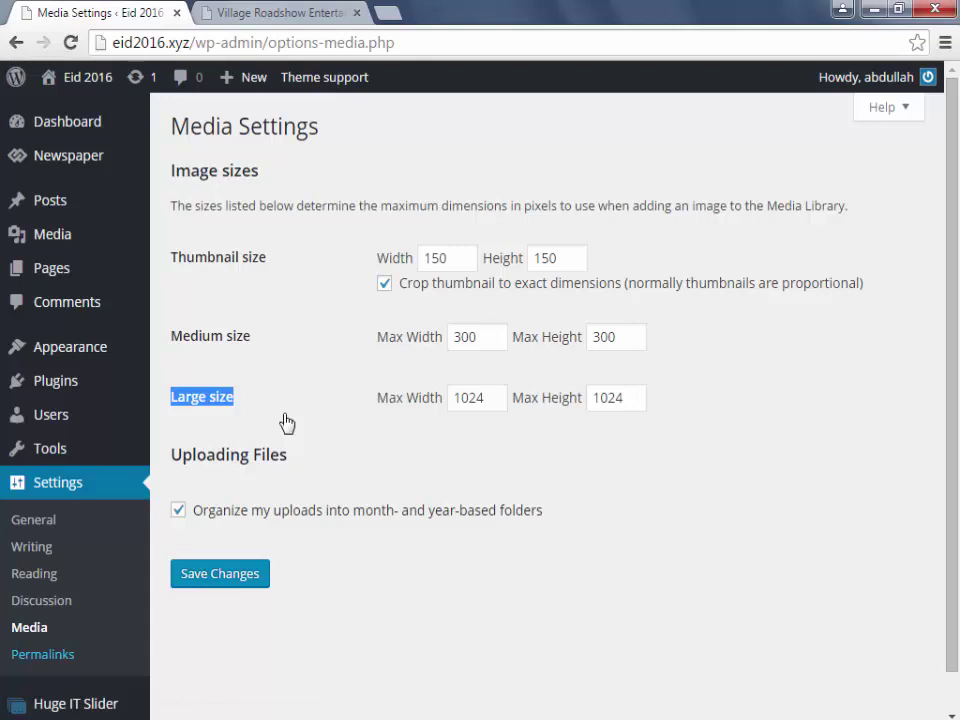
# Step: Open the Permalink Settings, and highlight the full web address of the open article on the live site for comparison
pyautogui.press('Return')
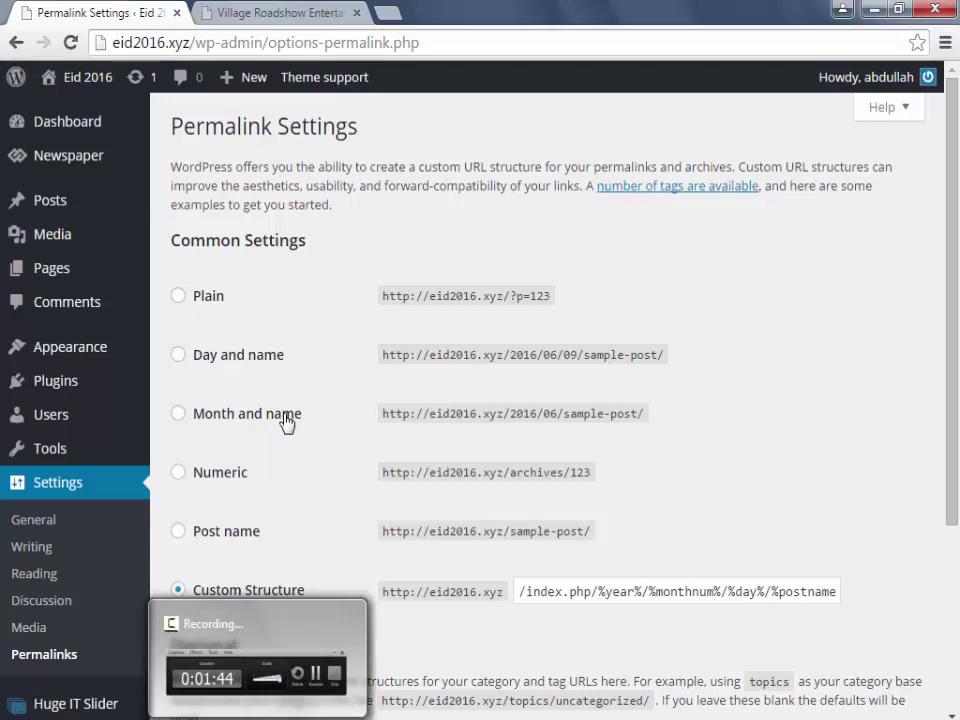
pyautogui.hotkey('ctrl', 'Tab')
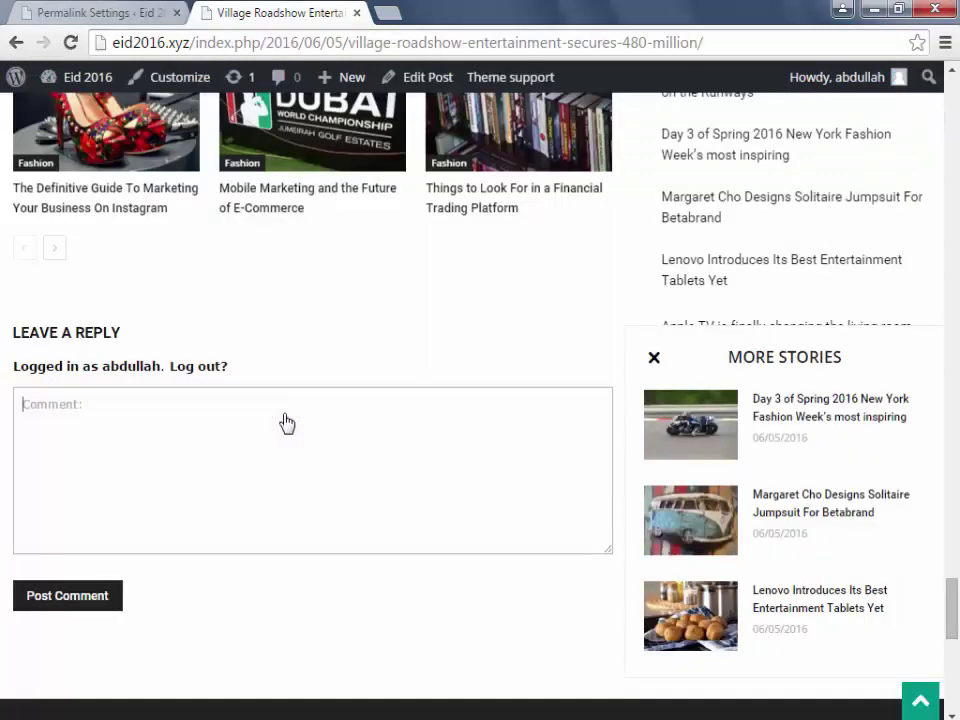
pyautogui.hotkey('ctrl', 'shift', 'Left')
pyautogui.hotkey('ctrl', 'shift', 'Left')
pyautogui.hotkey('ctrl', 'shift', 'Left')
pyautogui.hotkey('ctrl', 'shift', 'Left')
pyautogui.hotkey('ctrl', 'shift', 'Left')
pyautogui.hotkey('ctrl', 'shift', 'Left')
pyautogui.hotkey('ctrl', 'shift', 'Left')
pyautogui.hotkey('ctrl', 'shift', 'Left')
pyautogui.hotkey('ctrl', 'shift', 'Left')
pyautogui.hotkey('ctrl', 'shift', 'Left')
pyautogui.hotkey('ctrl', 'shift', 'Left')
pyautogui.hotkey('ctrl', 'shift', 'Left')
pyautogui.hotkey('ctrl', 'shift', 'Left')
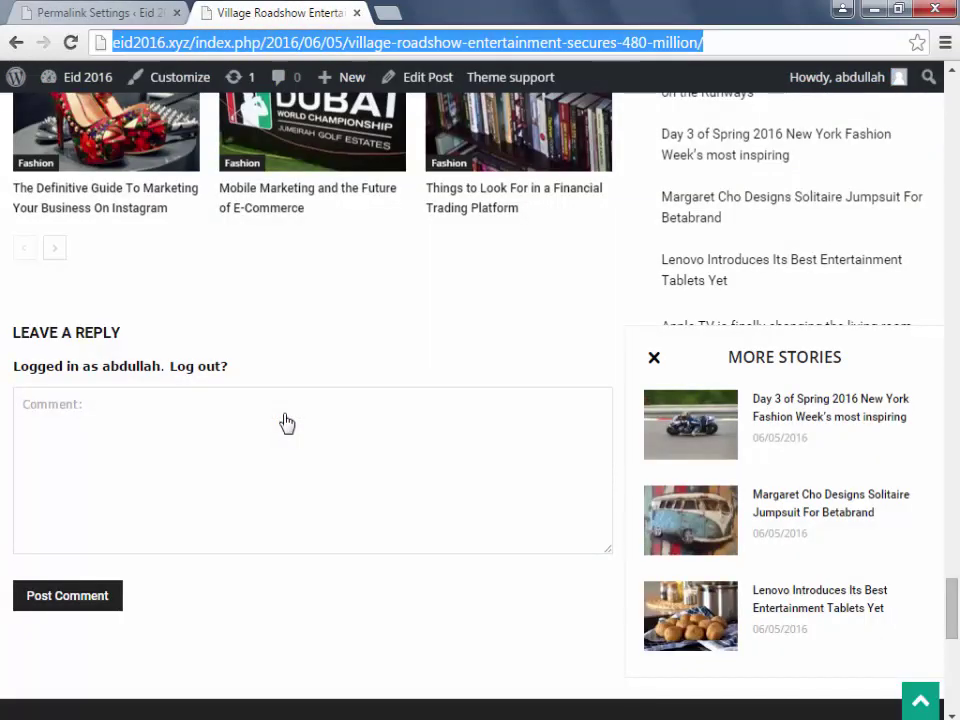
pyautogui.press('Tab')
# Step: Return to the Permalink Settings and examine the sample URL endings of the Plain and Day and name structures
pyautogui.hotkey('ctrl', 'Tab')
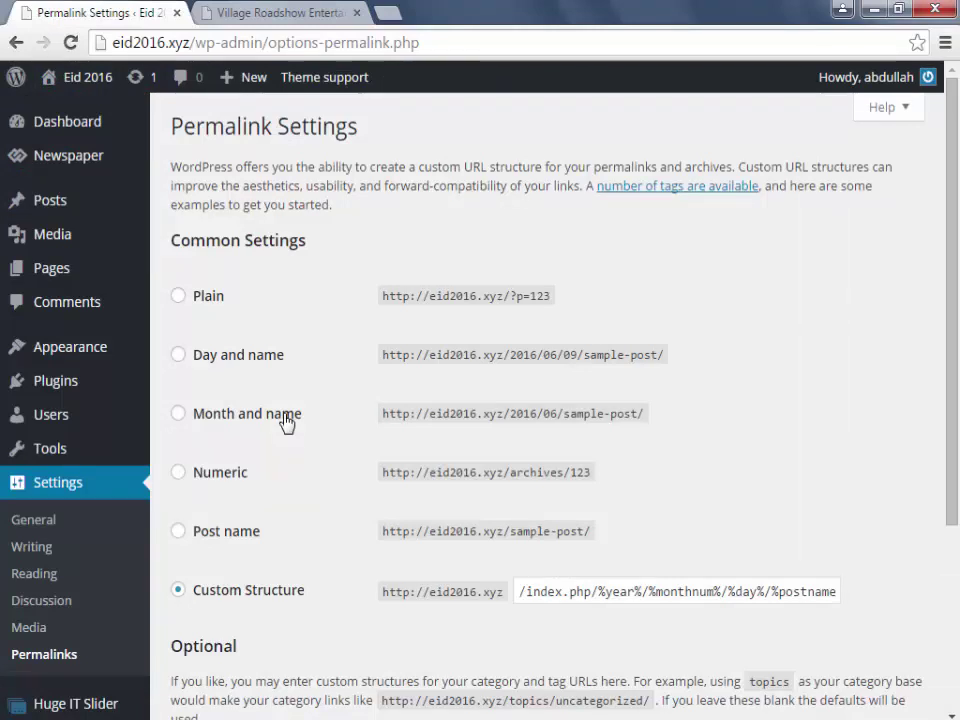
pyautogui.hotkey('shift', 'Left')
pyautogui.hotkey('shift', 'Left')
pyautogui.hotkey('shift', 'Left')
pyautogui.hotkey('shift', 'Left')
pyautogui.hotkey('shift', 'Left')
pyautogui.hotkey('shift', 'Left')
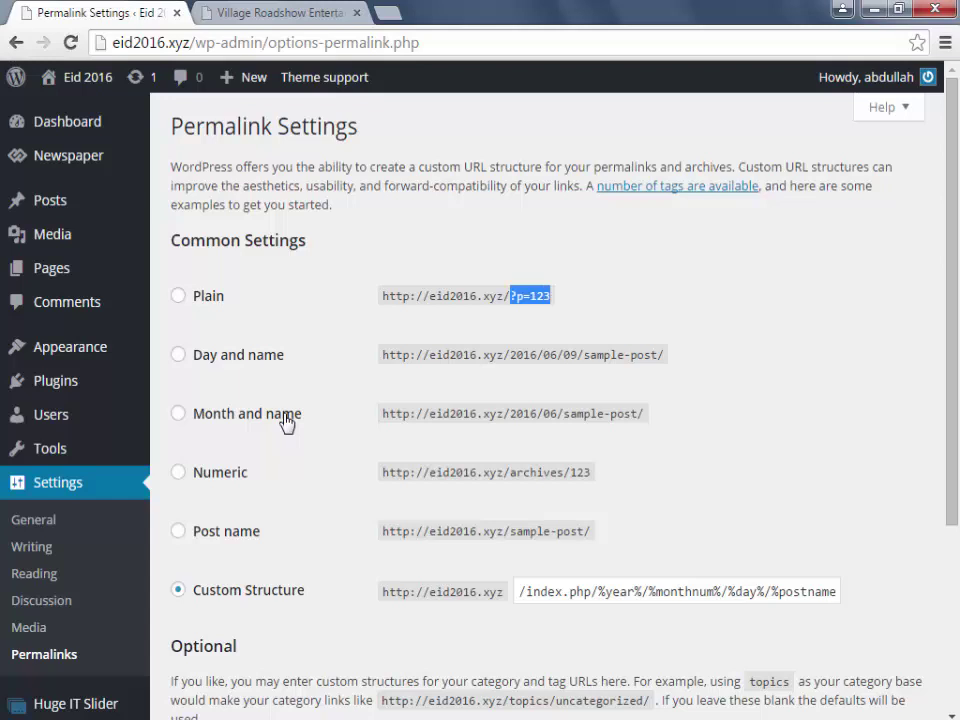
pyautogui.press('Down')
pyautogui.hotkey('shift', 'End')
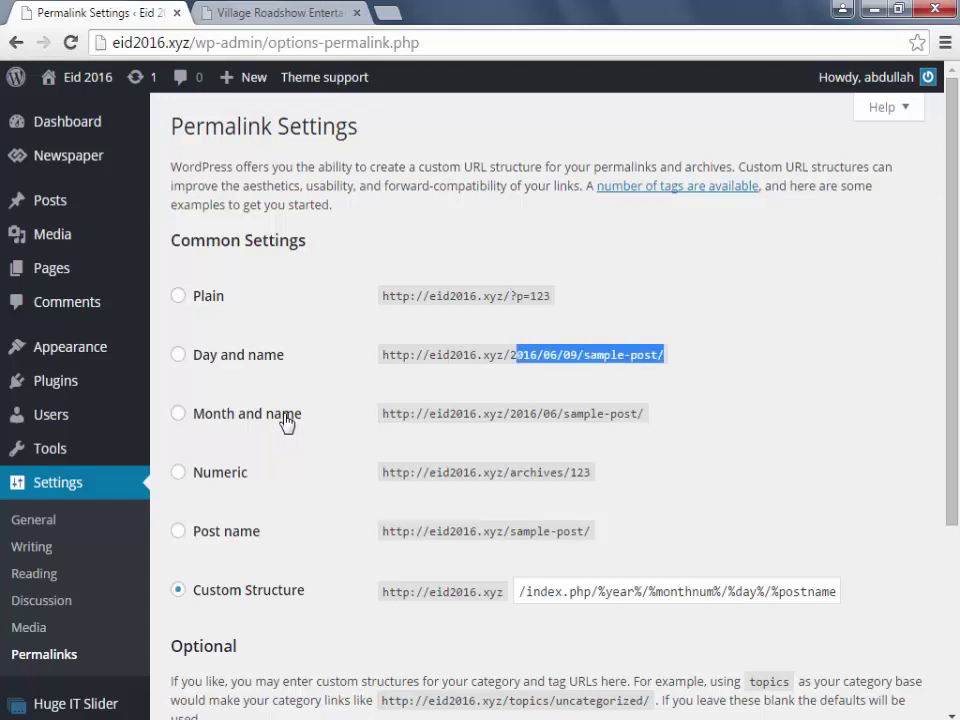
pyautogui.press('Down')
pyautogui.hotkey('shift', 'End')
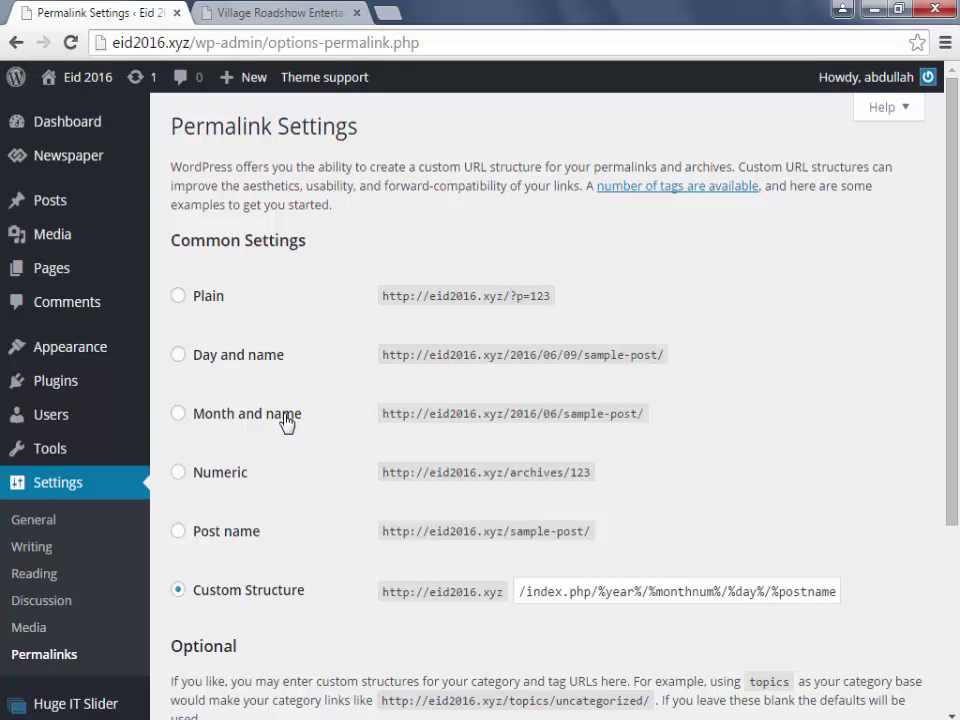
# Step: Choose Post name as the permalink structure and highlight the sample-post/ part of its example URL
pyautogui.press('Up')
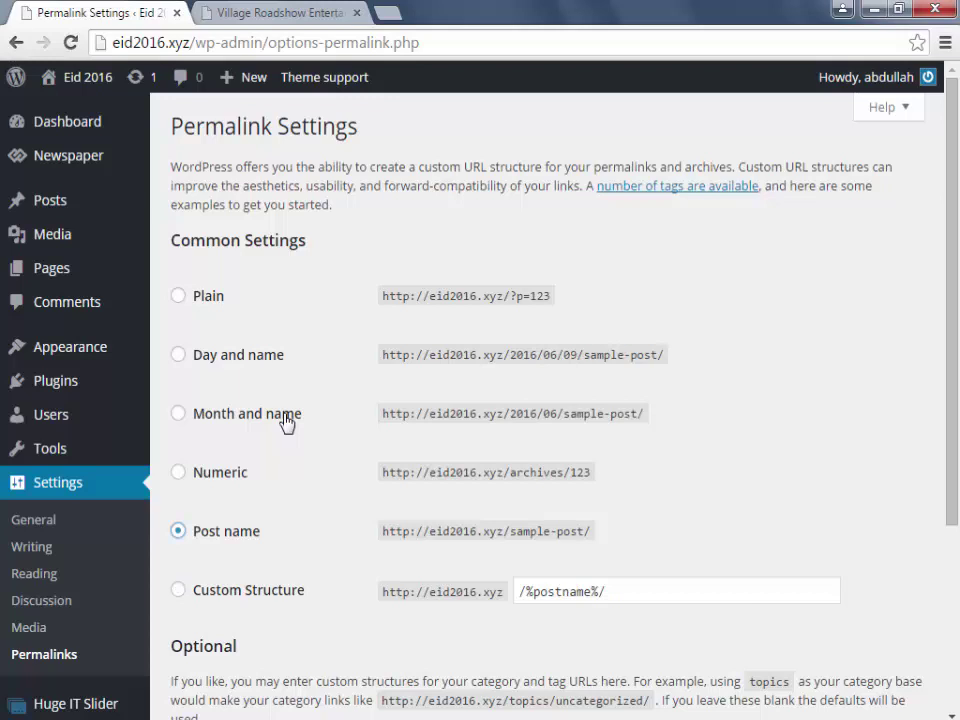
pyautogui.hotkey('shift', 'Right')
pyautogui.hotkey('shift', 'Right')
pyautogui.hotkey('shift', 'Right')
pyautogui.hotkey('shift', 'Right')
pyautogui.hotkey('shift', 'Right')
pyautogui.hotkey('shift', 'Right')
pyautogui.hotkey('shift', 'Right')
pyautogui.hotkey('shift', 'Right')
pyautogui.hotkey('shift', 'Right')
pyautogui.hotkey('shift', 'Right')
pyautogui.hotkey('shift', 'Right')
pyautogui.hotkey('shift', 'Right')
pyautogui.press('Right')
pyautogui.hotkey('shift', 'Right')
pyautogui.hotkey('shift', 'Right')
pyautogui.hotkey('shift', 'Right')
pyautogui.hotkey('shift', 'Right')
pyautogui.hotkey('shift', 'Right')
pyautogui.hotkey('shift', 'Right')
pyautogui.hotkey('shift', 'Right')
pyautogui.hotkey('shift', 'Right')
pyautogui.hotkey('shift', 'Right')
pyautogui.hotkey('shift', 'Right')
pyautogui.hotkey('shift', 'Right')
pyautogui.hotkey('shift', 'Right')
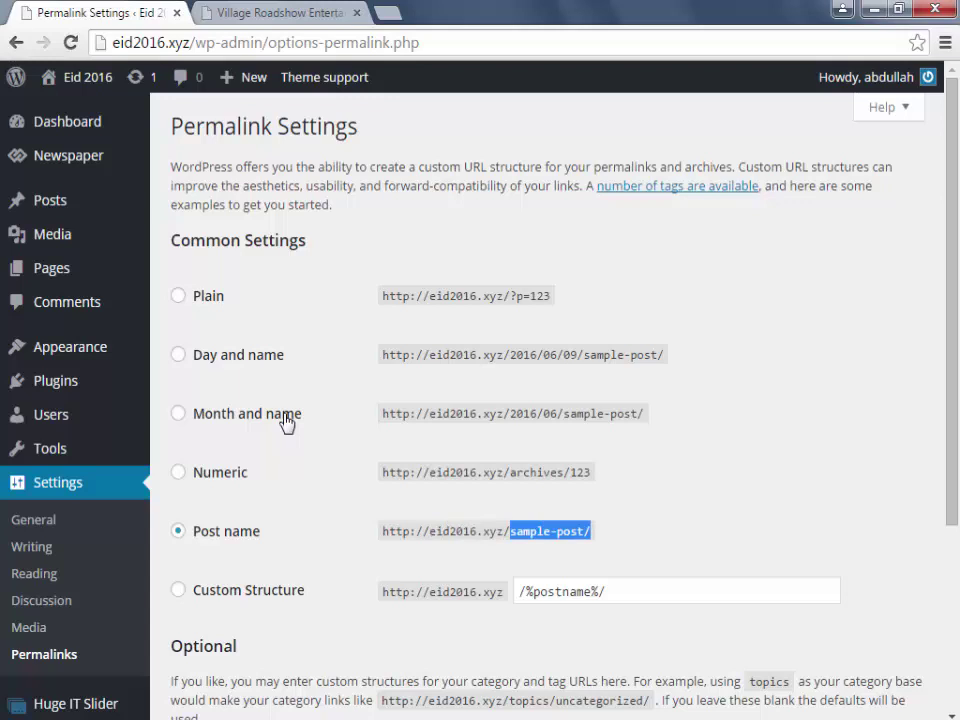
# Step: Review the optional category base and tag base fields below the permalink structures
pyautogui.click(286, 422)
pyautogui.scroll(-1, 286, 422)
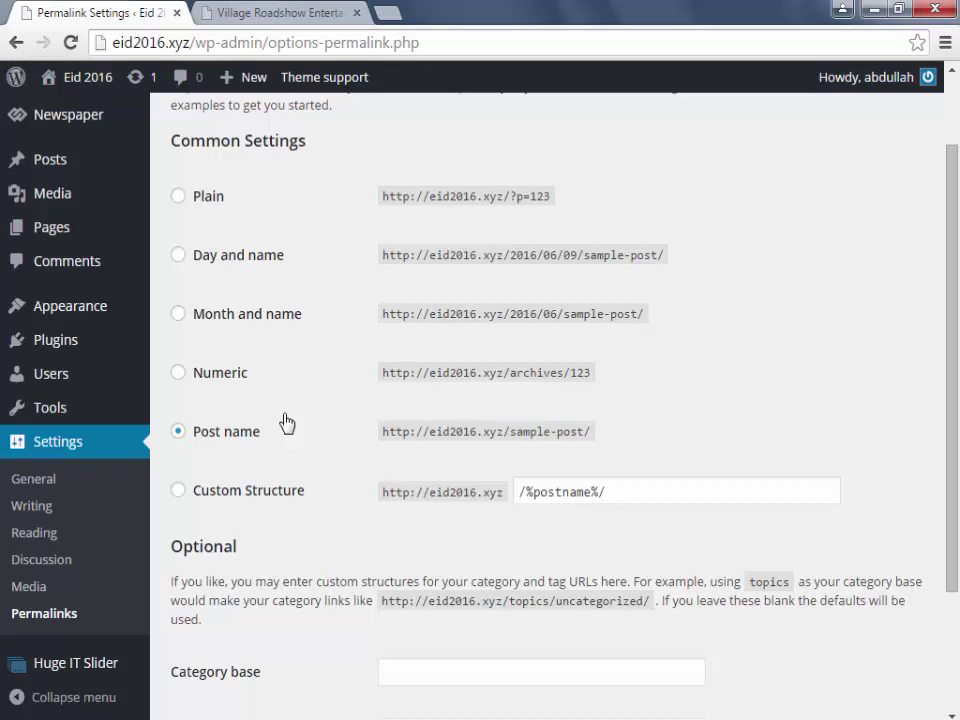
pyautogui.scroll(-2, 286, 422)
pyautogui.press('F5')
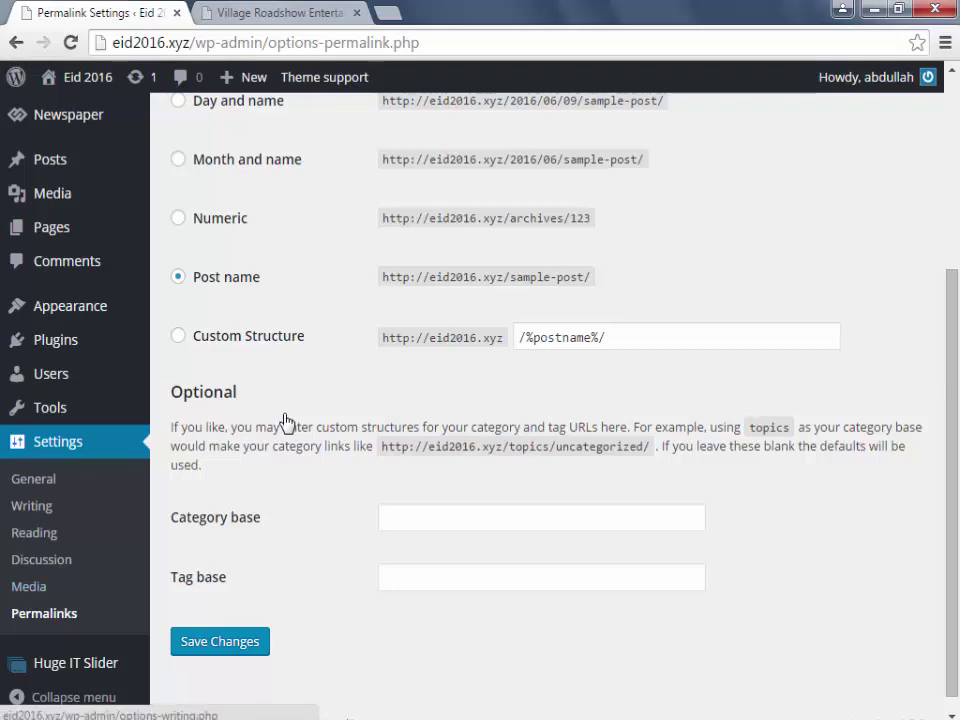
pyautogui.scroll(3, 284, 420)
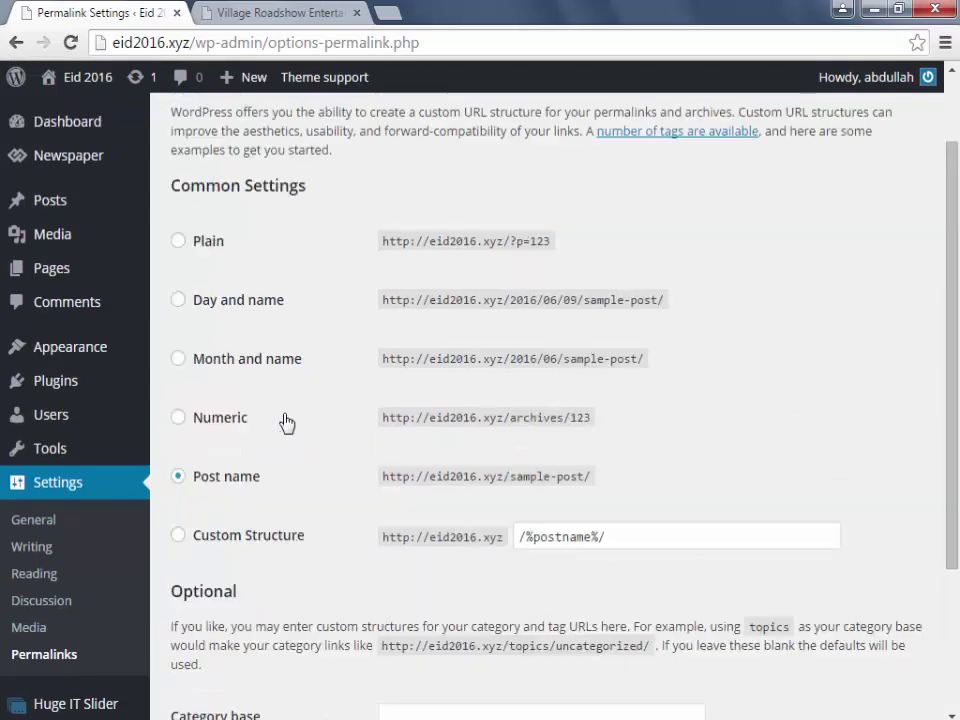